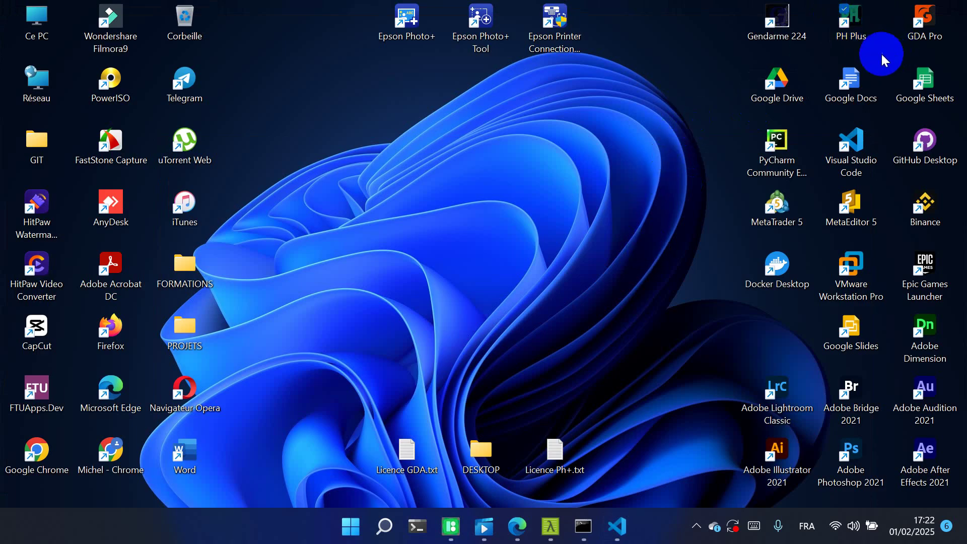
Launch PH+ and submit the username and account password at the login window
double_click(853, 17)
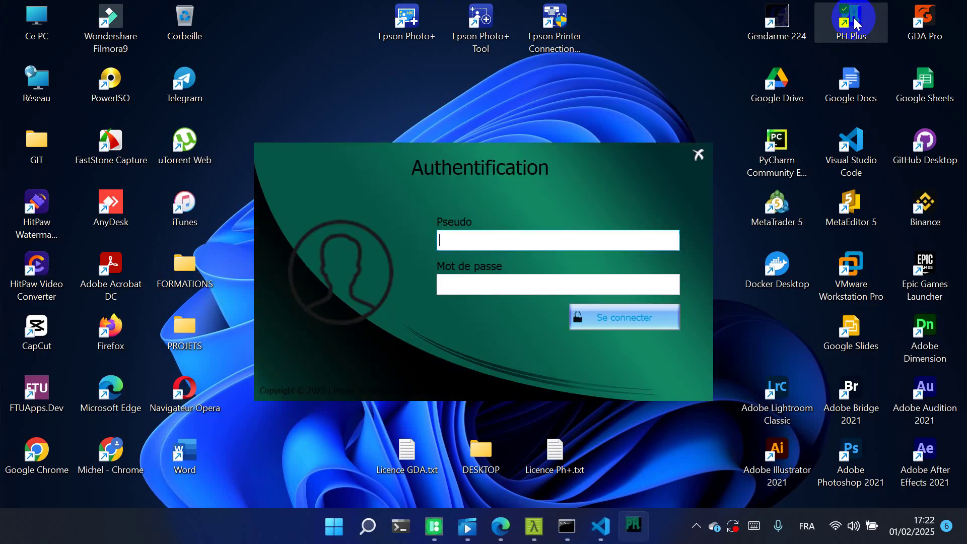
left_click(614, 176)
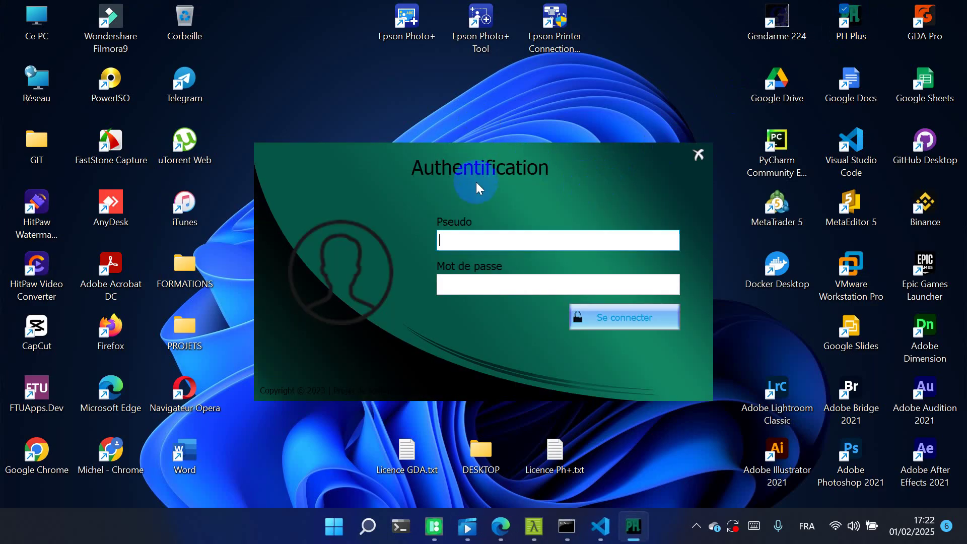
left_click(495, 236)
type("mcieh")
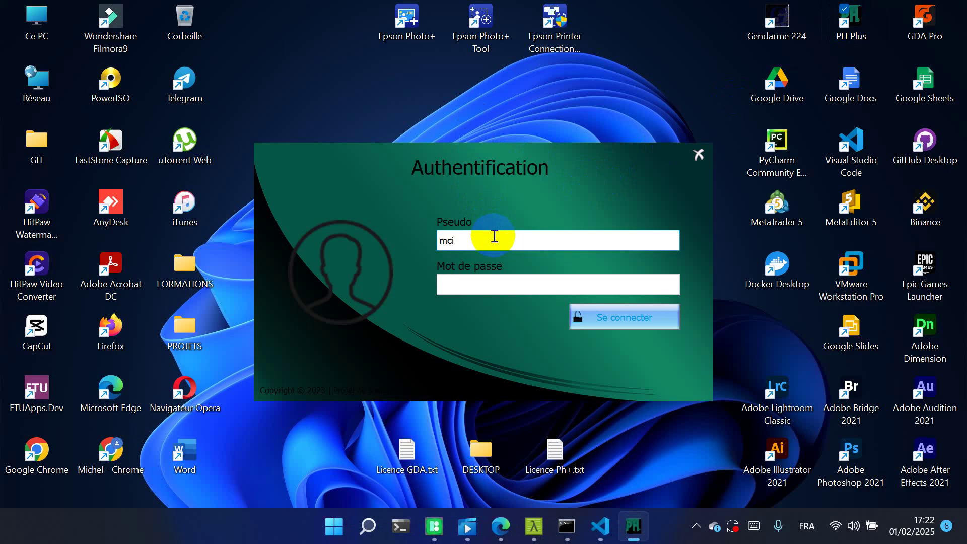
key("BackSpace")
key("BackSpace")
key("BackSpace")
type("hel")
key("Tab")
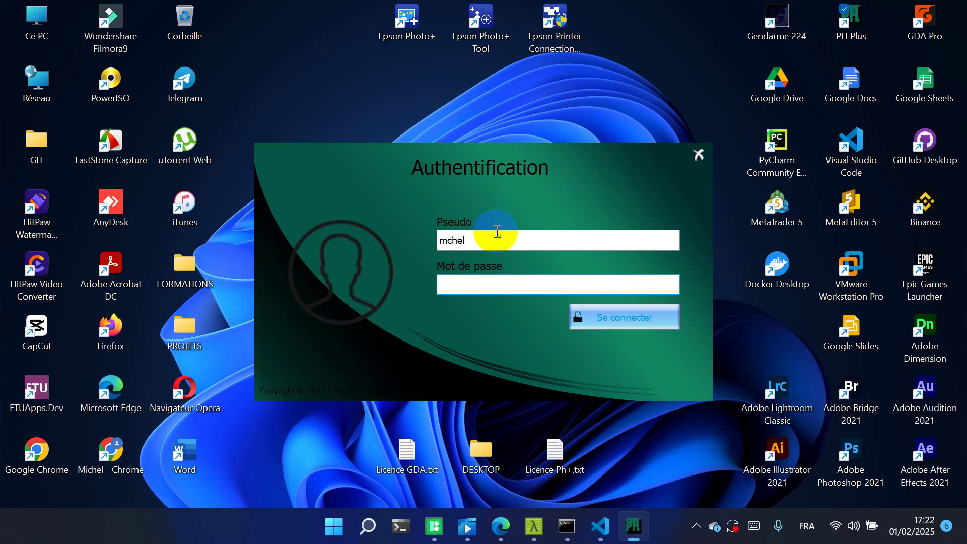
type("••••••")
key("Return")
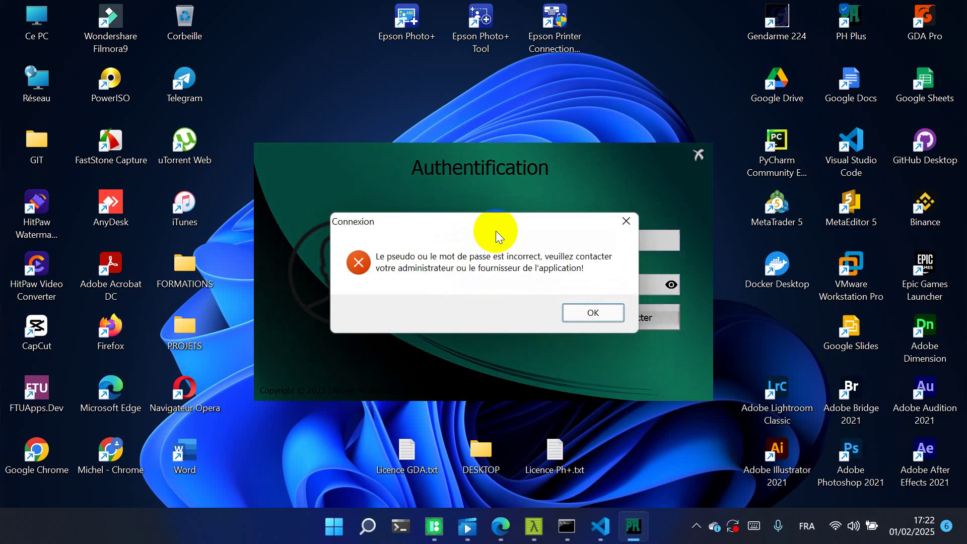
Dismiss the login error, correct the mistyped username, and sign in to the dashboard
left_click(587, 314)
left_click(670, 285)
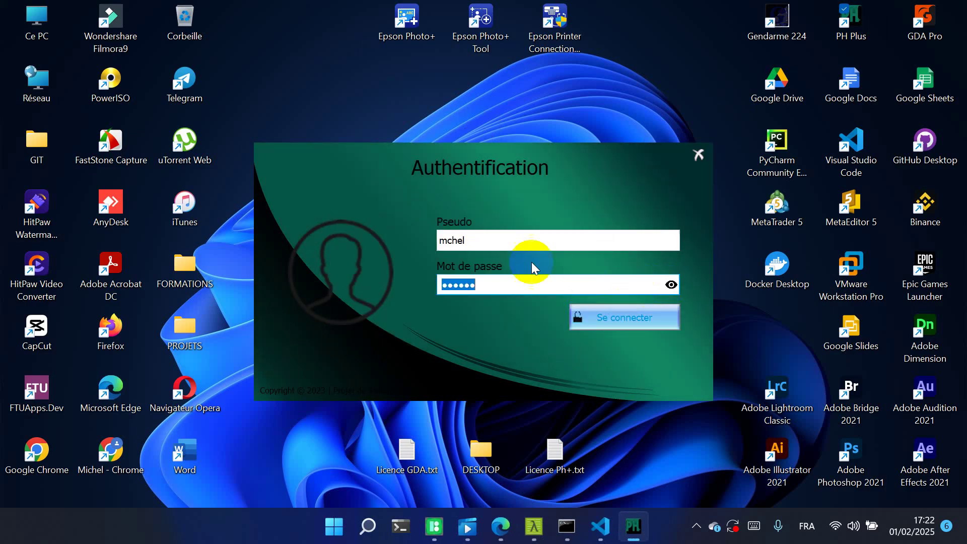
left_click(448, 240)
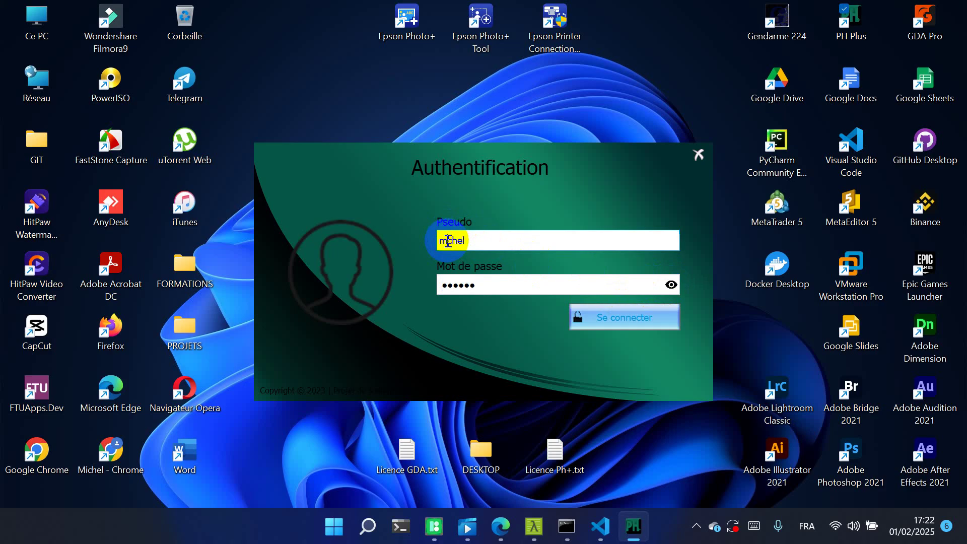
type("i")
left_click(609, 310)
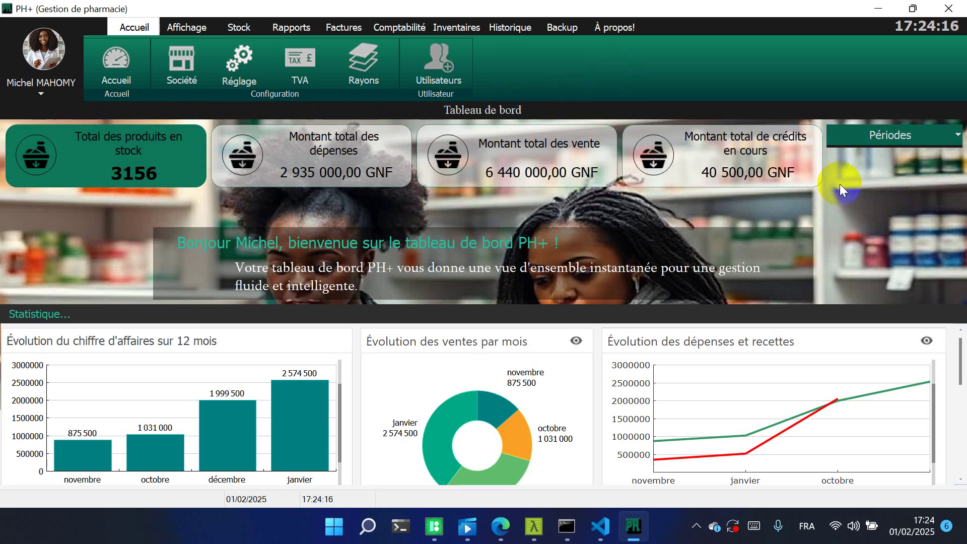
left_click(908, 130)
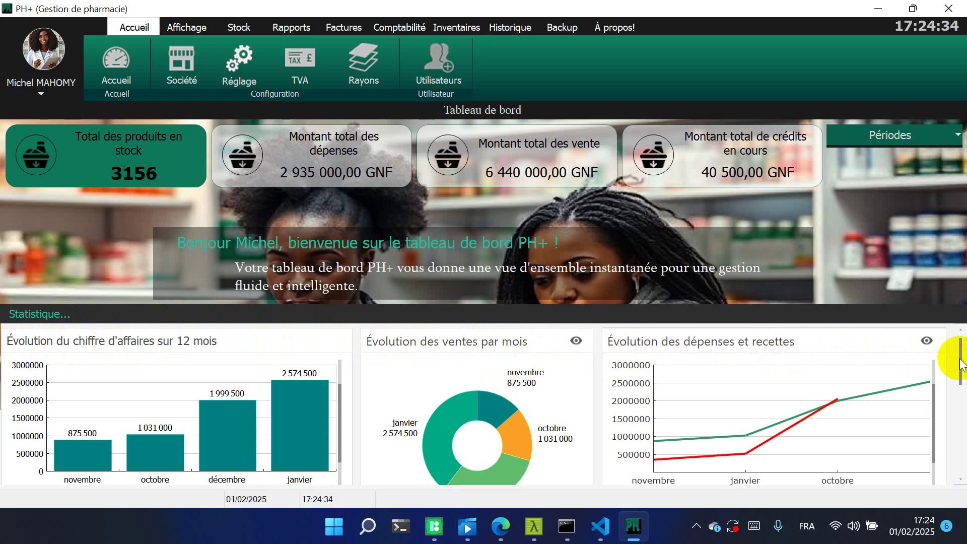
left_click_drag(960, 359, 960, 416)
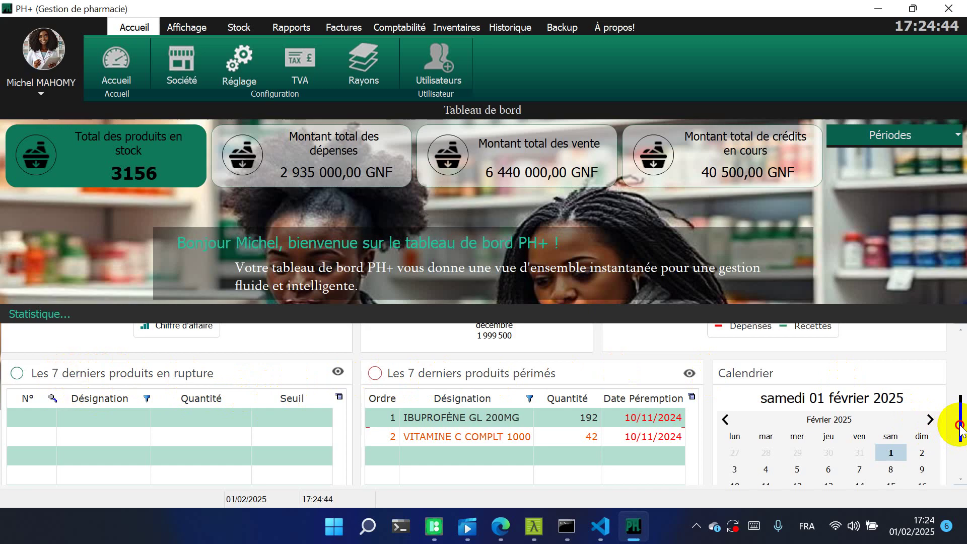
left_click_drag(956, 421, 957, 339)
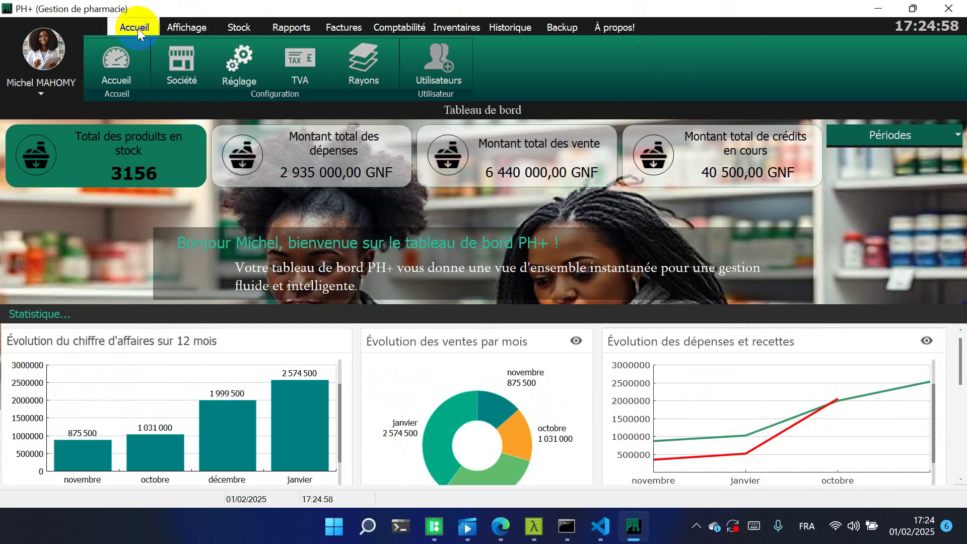
left_click(191, 26)
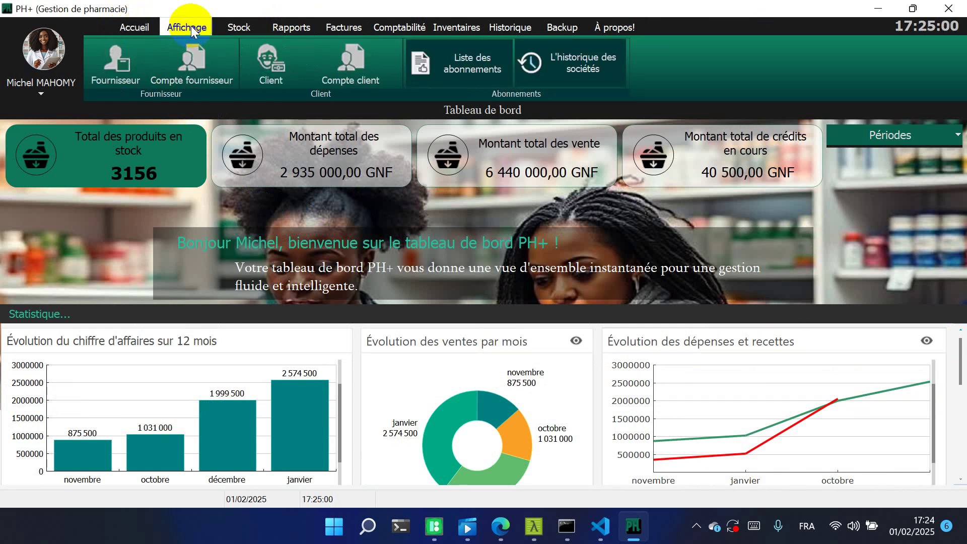
left_click(239, 29)
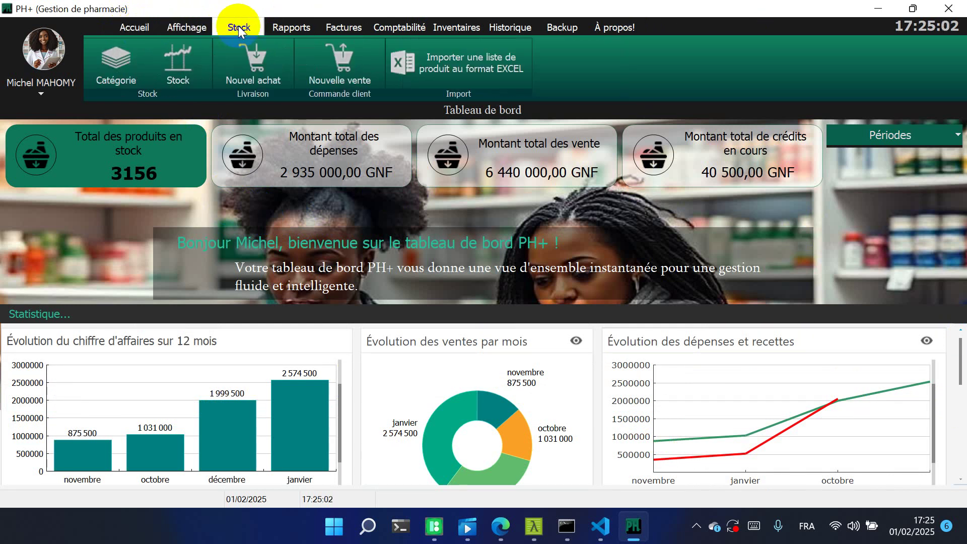
left_click(288, 32)
left_click(343, 26)
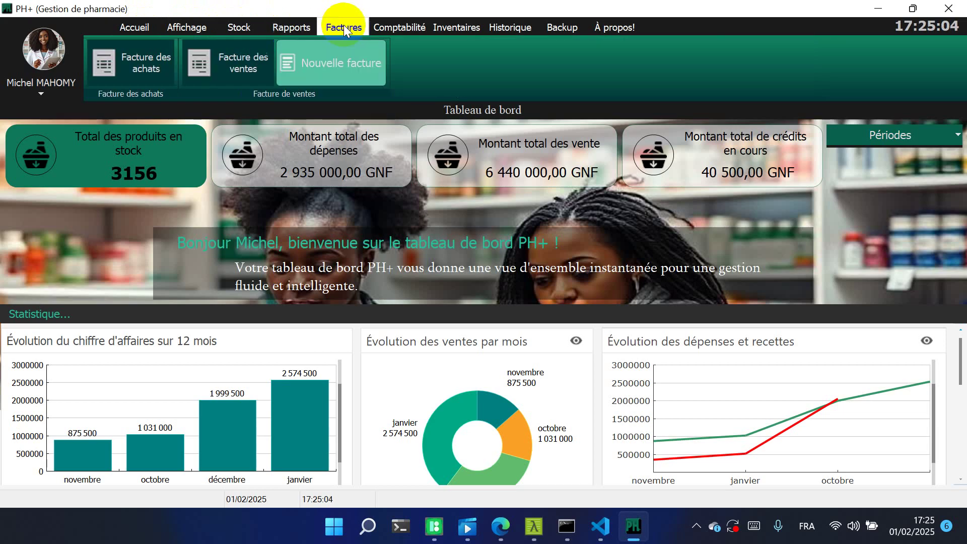
left_click(395, 26)
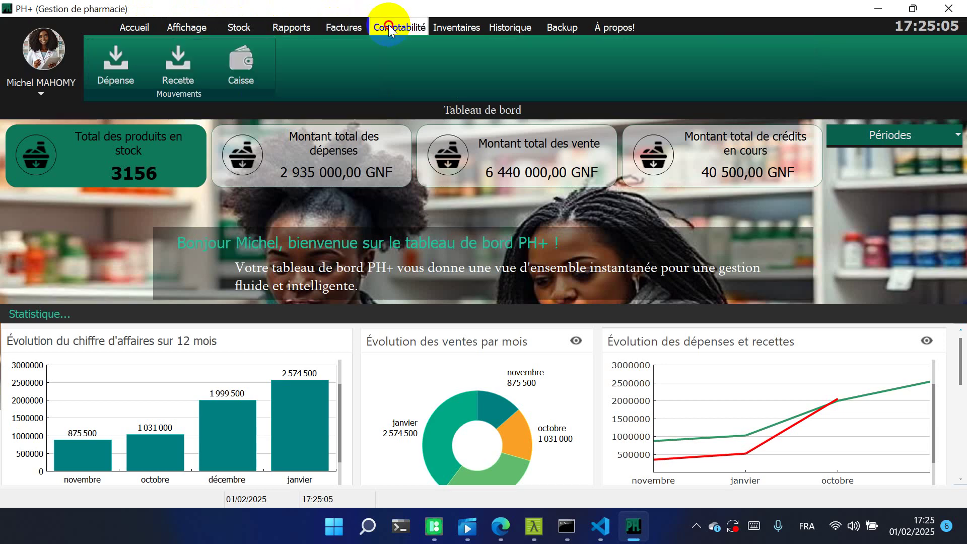
left_click(453, 28)
left_click(518, 28)
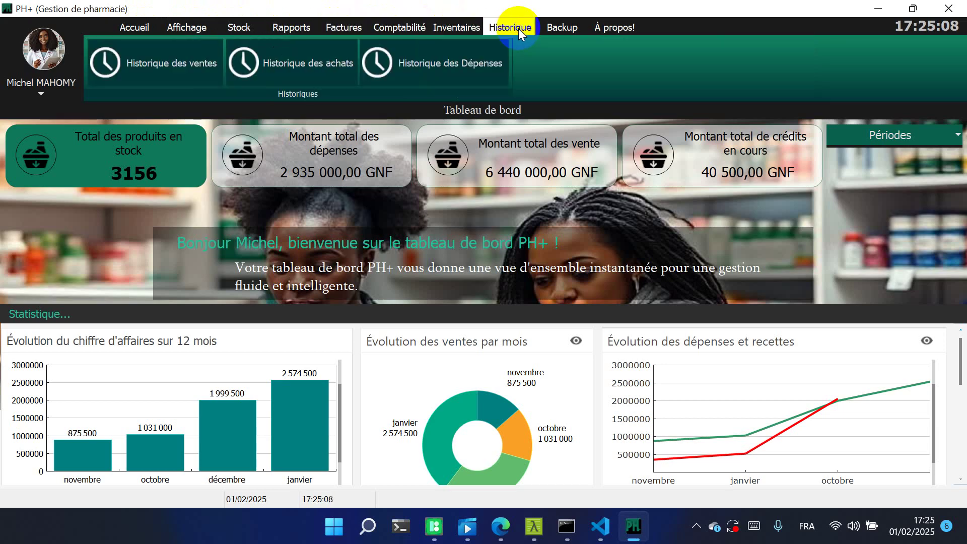
left_click(551, 24)
left_click(598, 24)
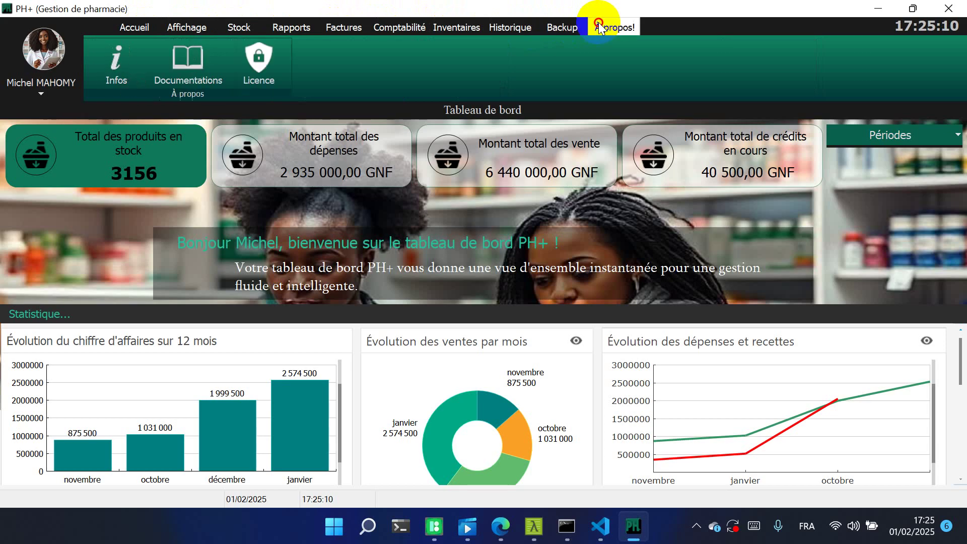
left_click(129, 25)
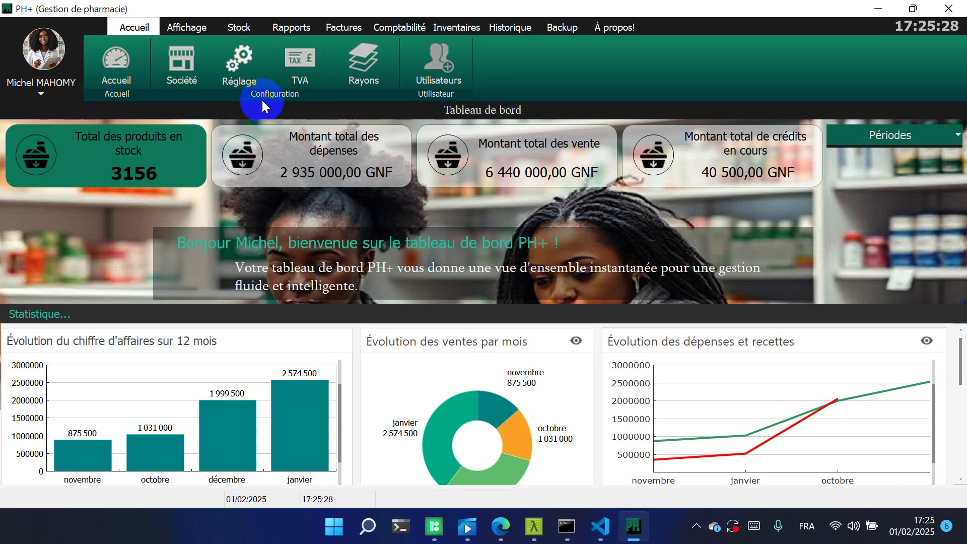
Check the company details, then set the interface language to English (En) in language settings
left_click(186, 52)
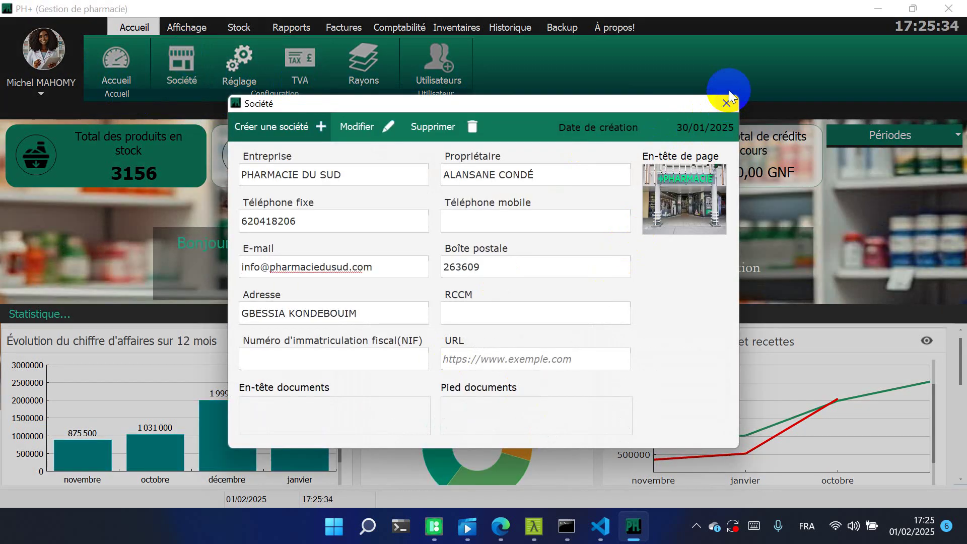
left_click(727, 103)
left_click(241, 63)
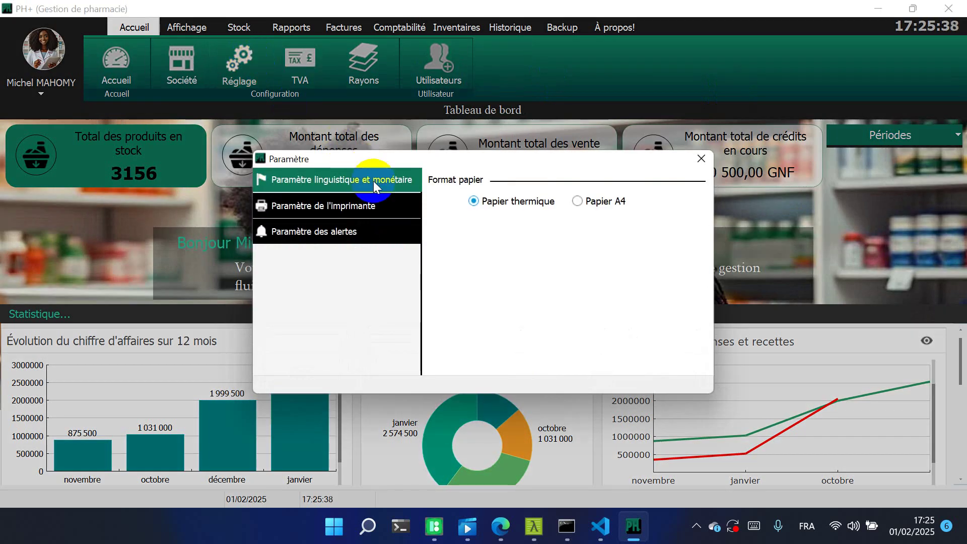
left_click(373, 180)
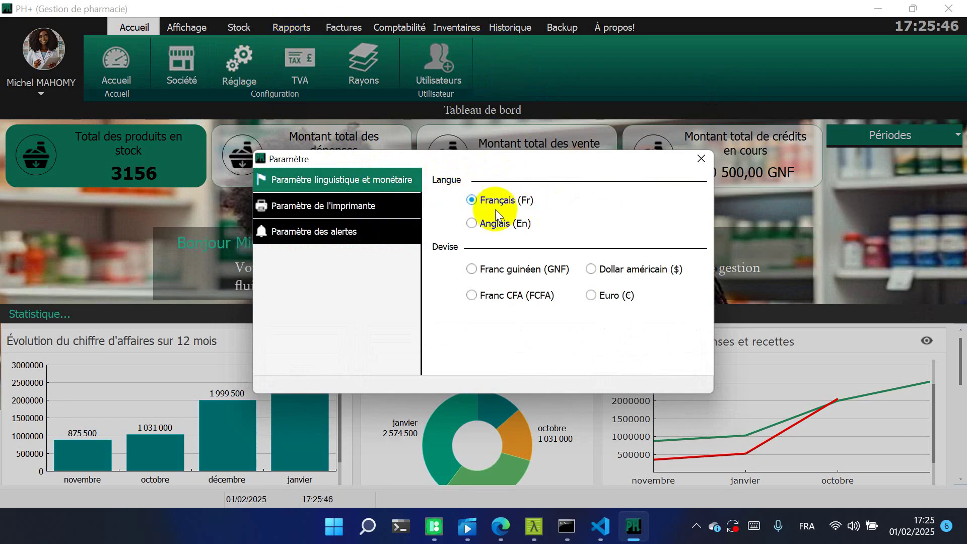
left_click(472, 223)
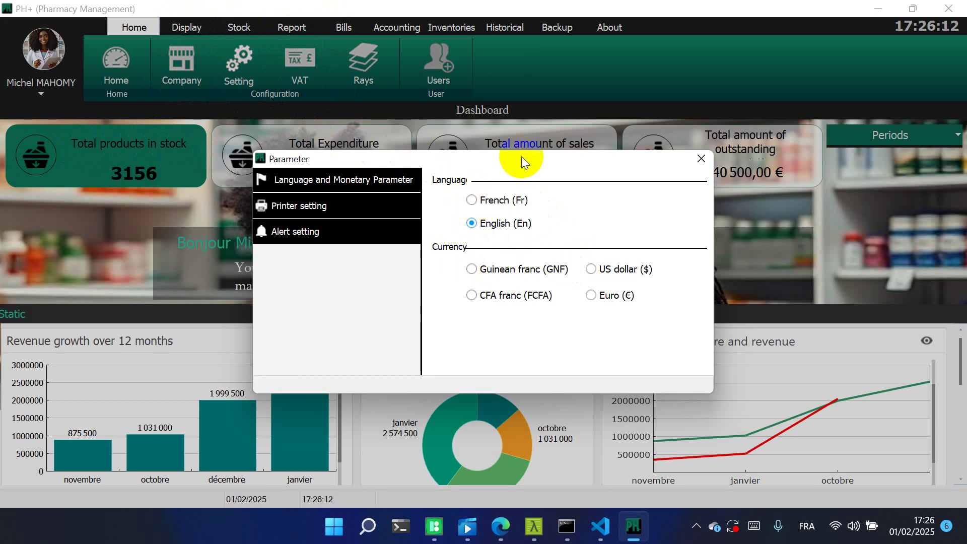
Set the interface back to French (Fr) and the printer paper format to A4, then close settings
left_click_drag(522, 156, 511, 203)
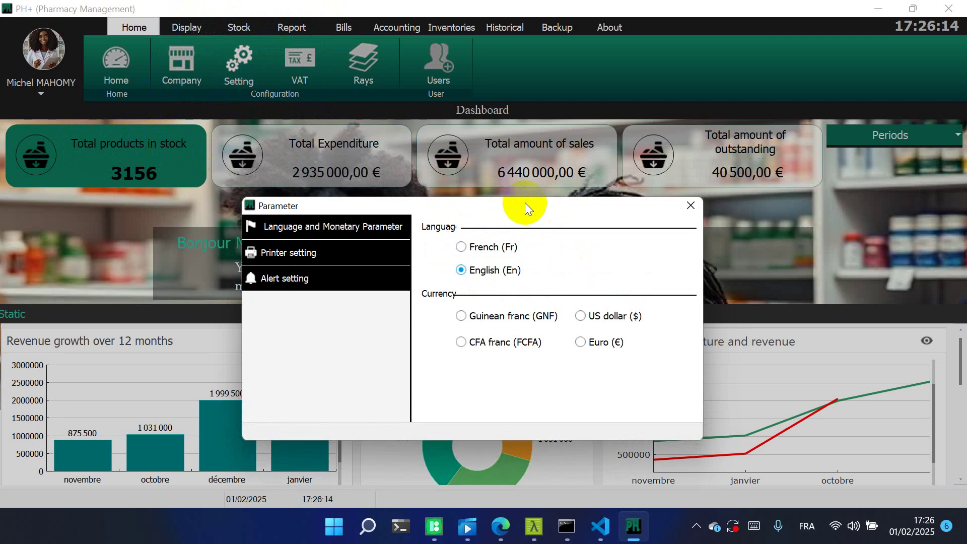
left_click(461, 247)
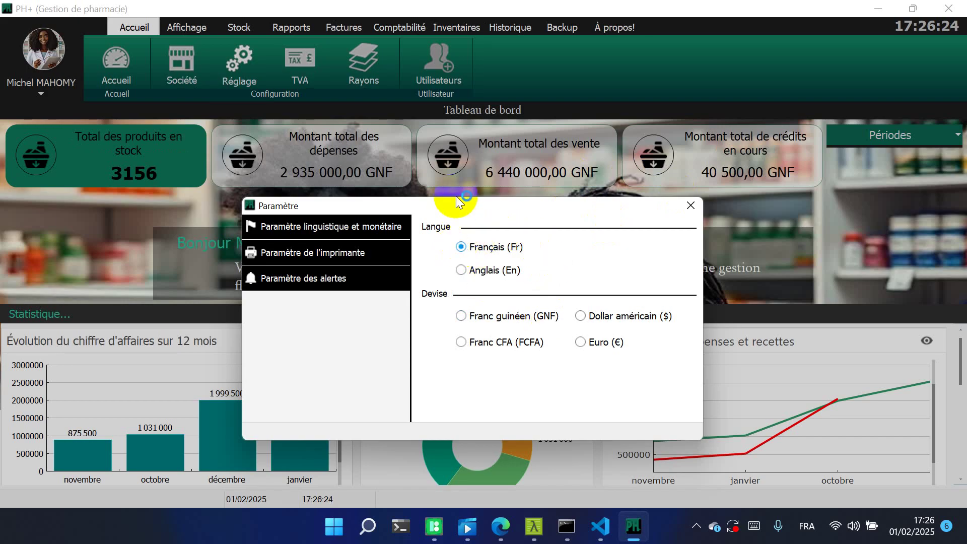
left_click_drag(481, 210, 500, 148)
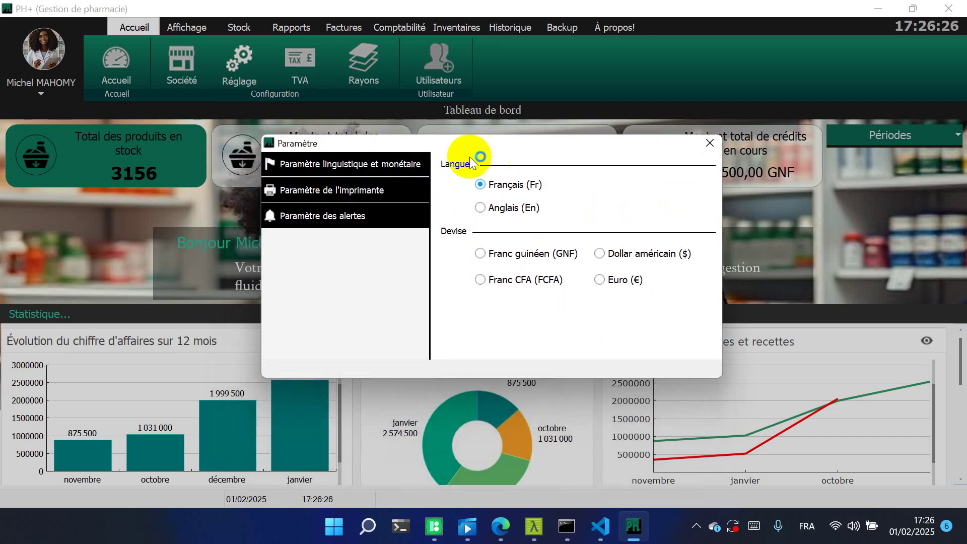
left_click(330, 192)
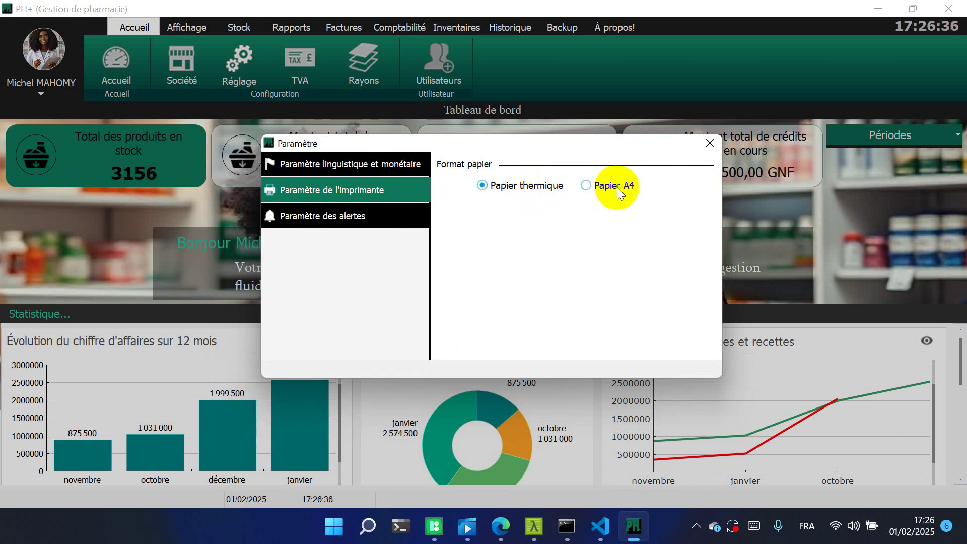
left_click(591, 186)
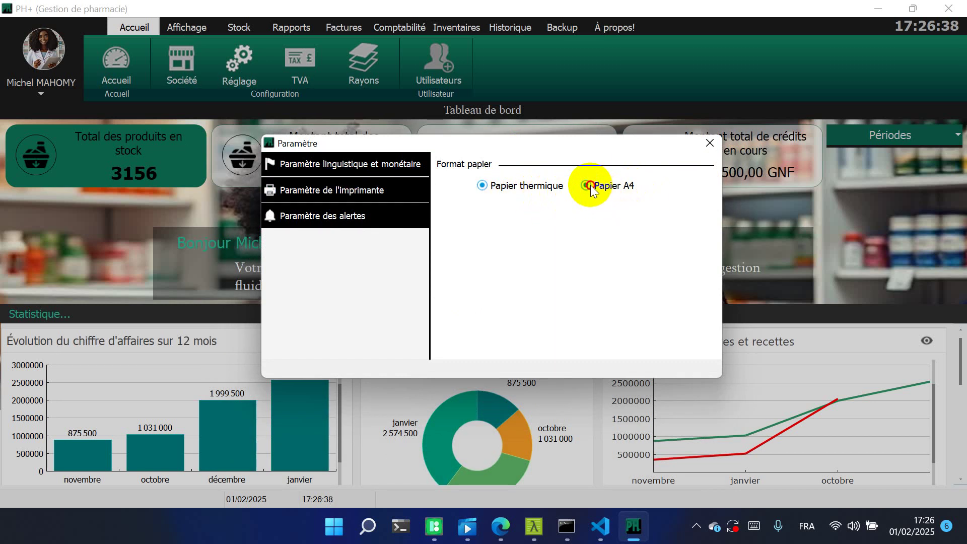
left_click(708, 141)
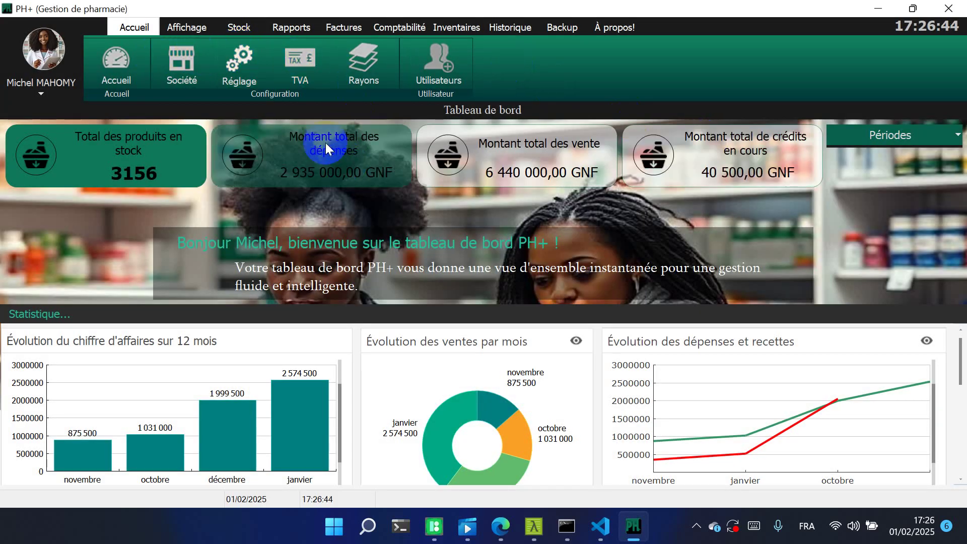
left_click(374, 80)
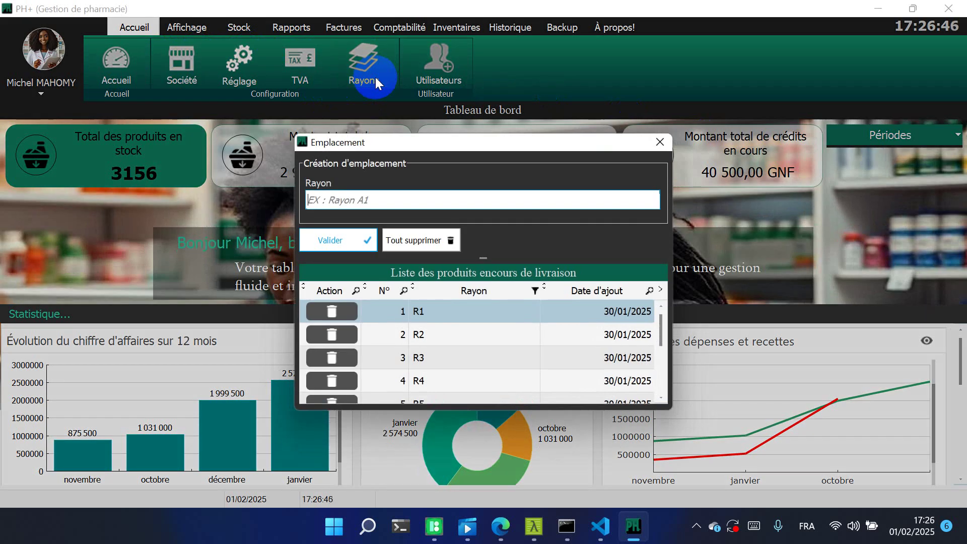
mouse_move(663, 323)
left_mouse_down()
mouse_move(660, 395)
mouse_move(661, 316)
left_mouse_up()
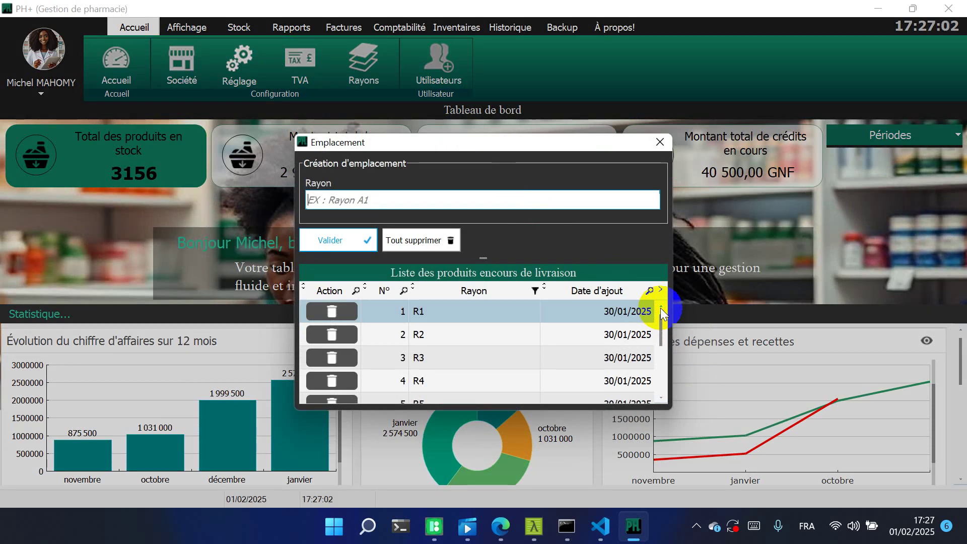
left_click(669, 146)
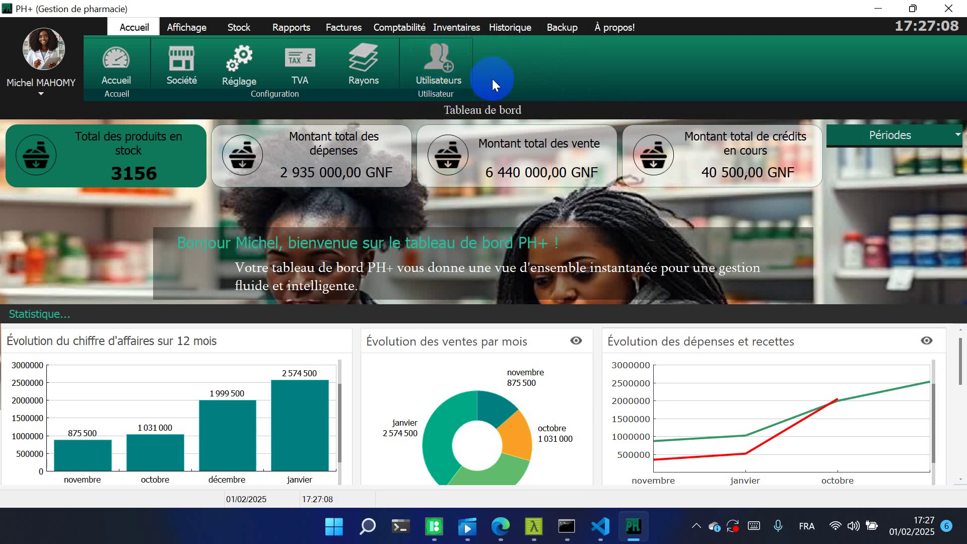
Open Utilisateurs et groupes and expand VENDEUR to see the administrator as its member
left_click(435, 65)
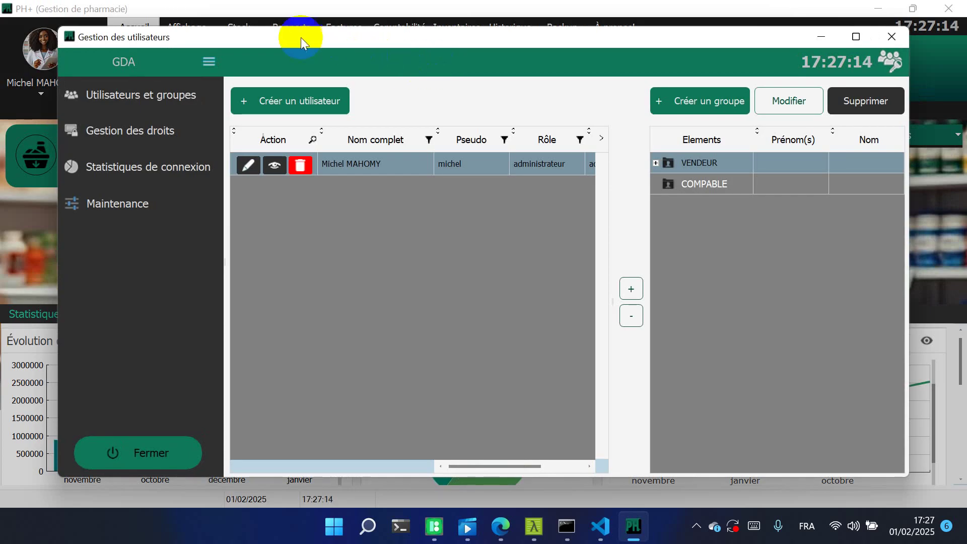
left_click(173, 85)
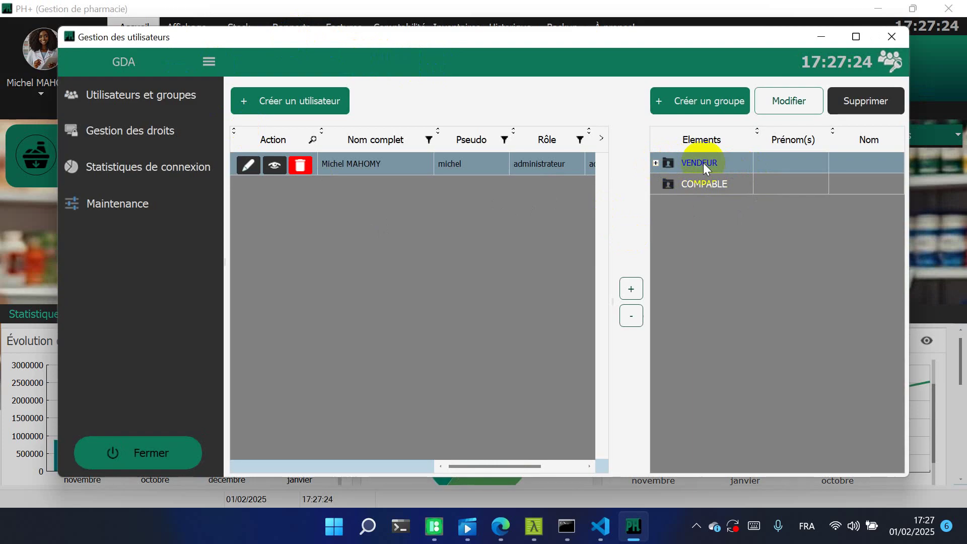
left_click(655, 163)
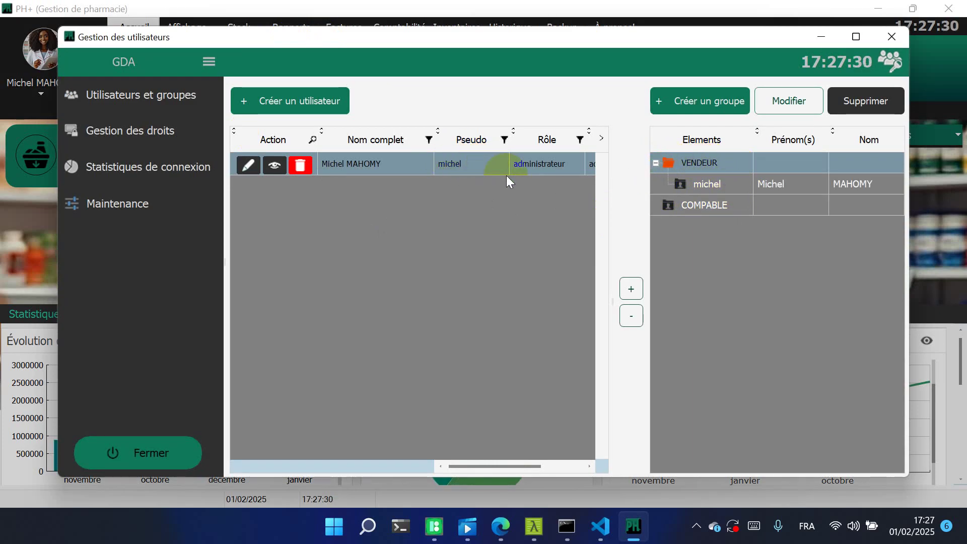
left_click(731, 184)
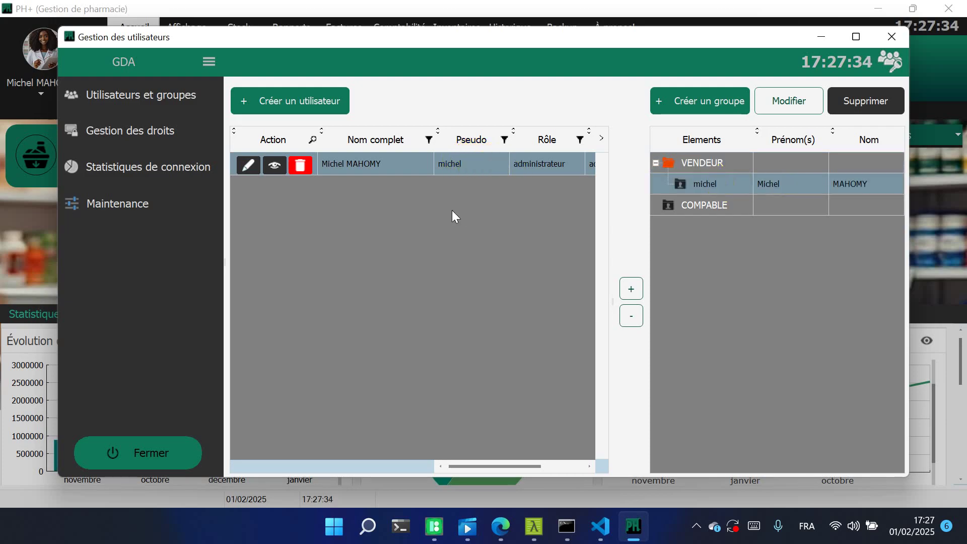
left_click(325, 108)
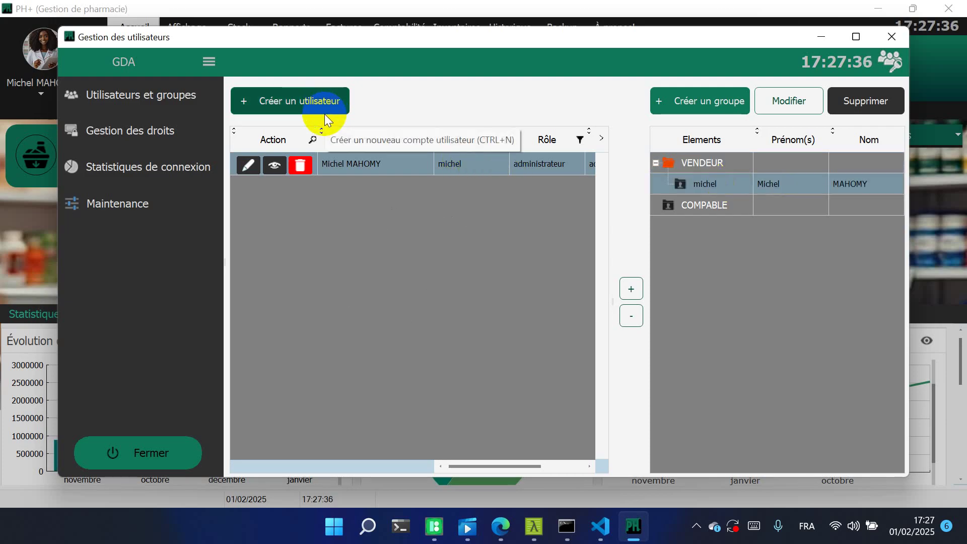
Start a new user and enter the surname, first names and login name
left_click(319, 108)
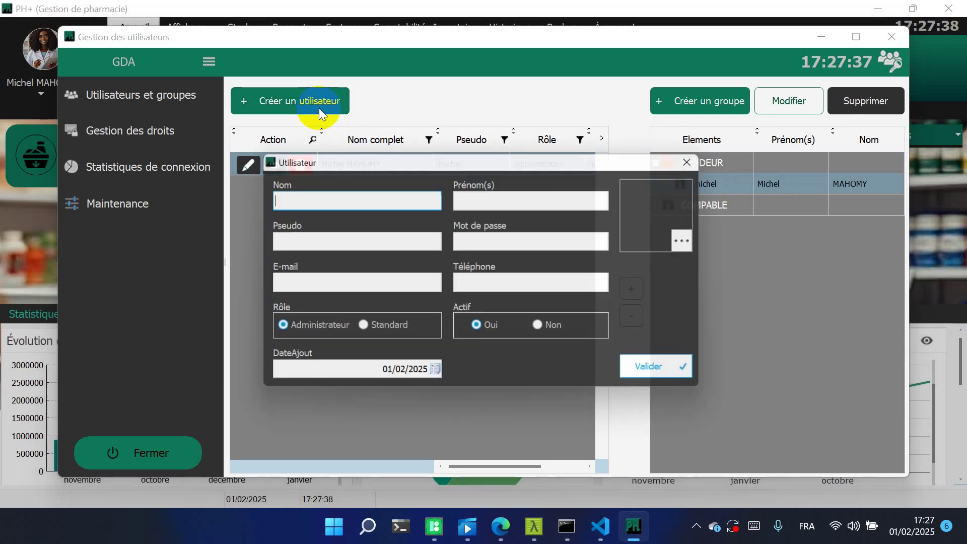
left_click(351, 200)
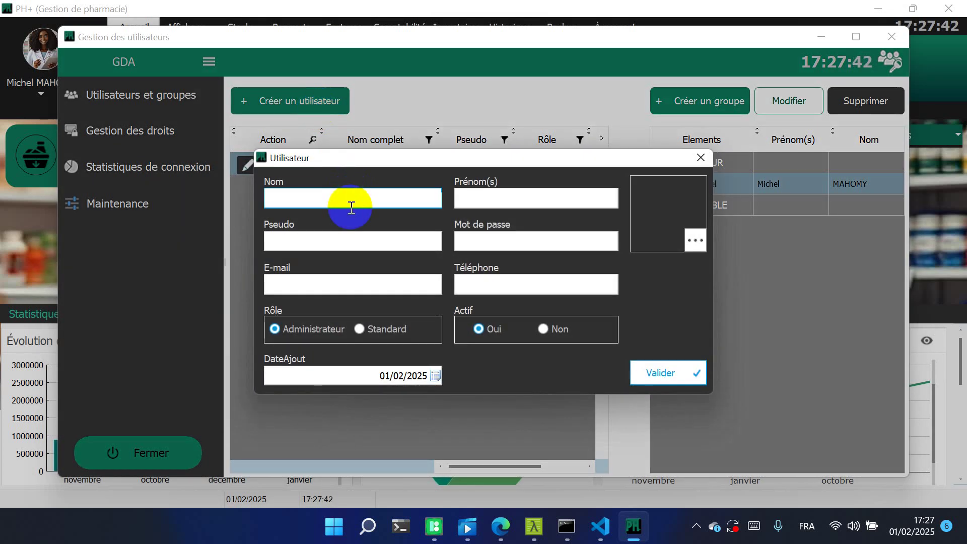
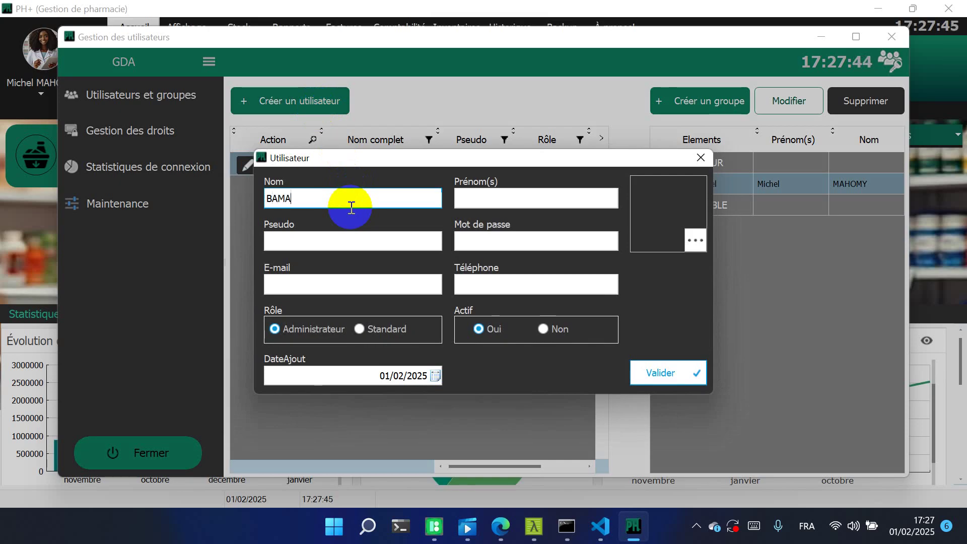
key("Tab")
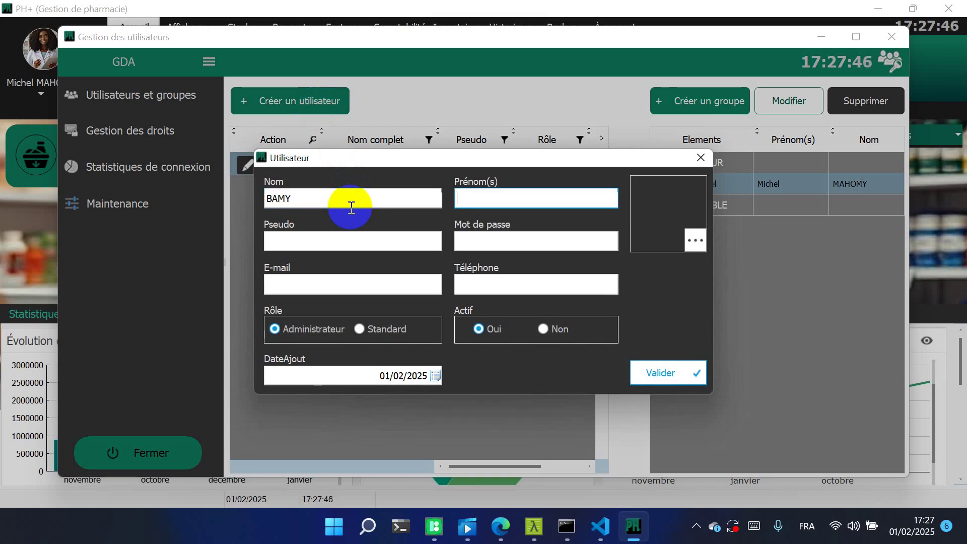
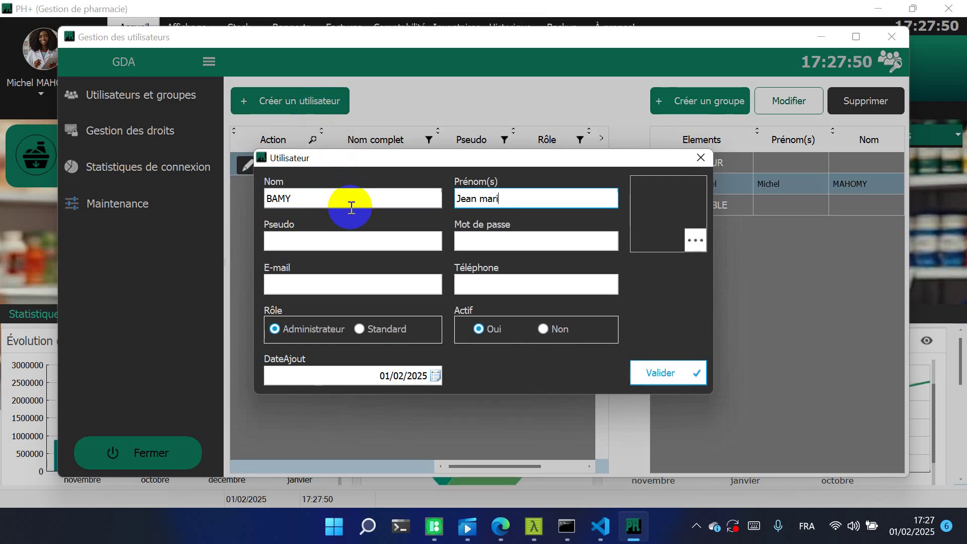
left_click(361, 246)
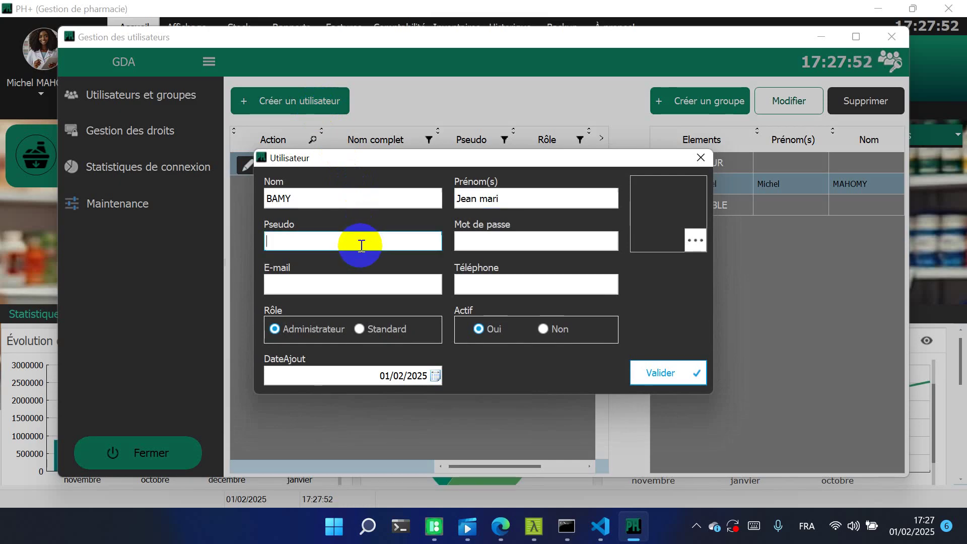
type("jean")
Enter the new user's password and phone number
left_click(481, 241)
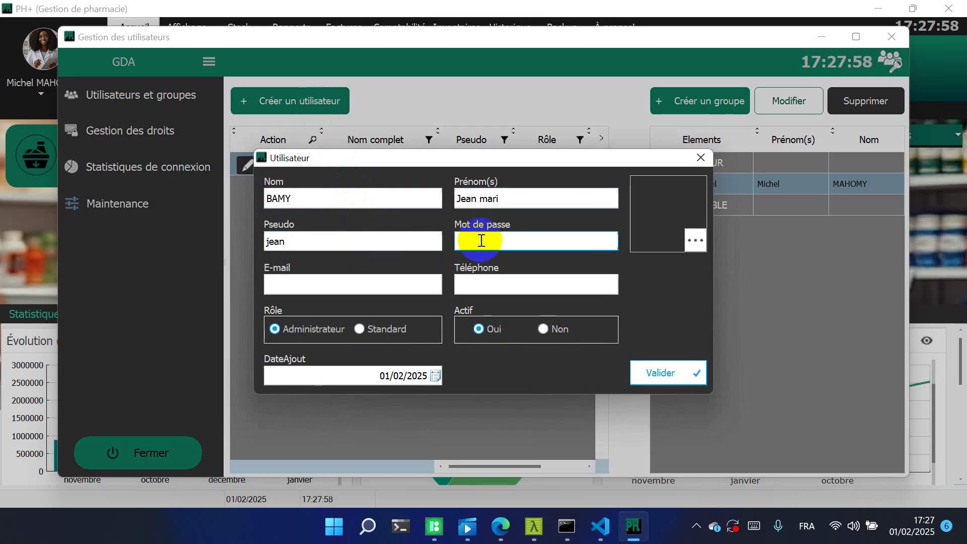
type("1234")
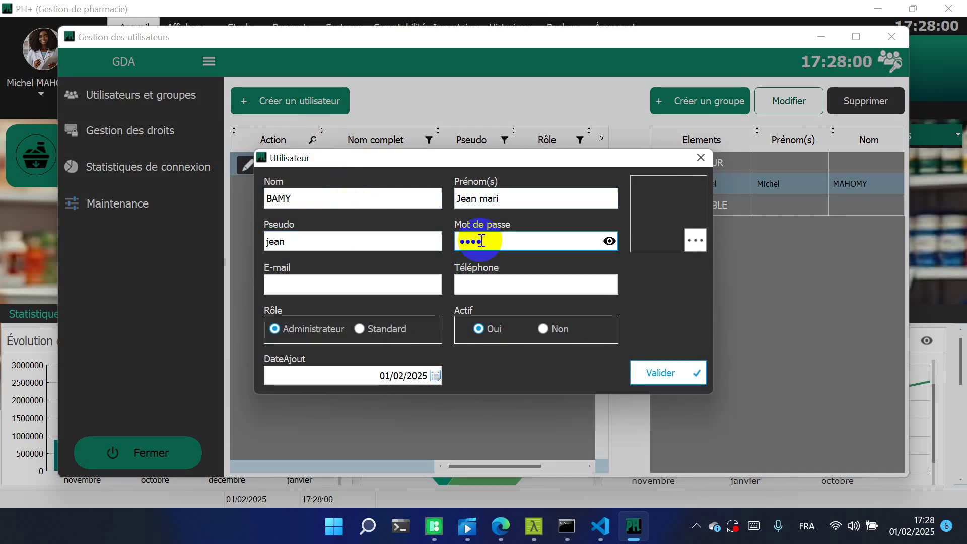
left_click(476, 288)
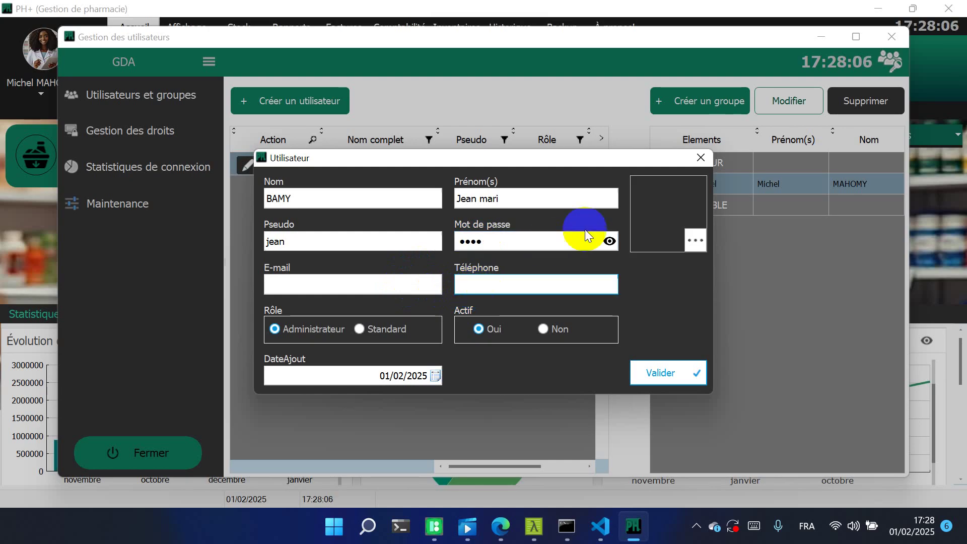
left_click(610, 240)
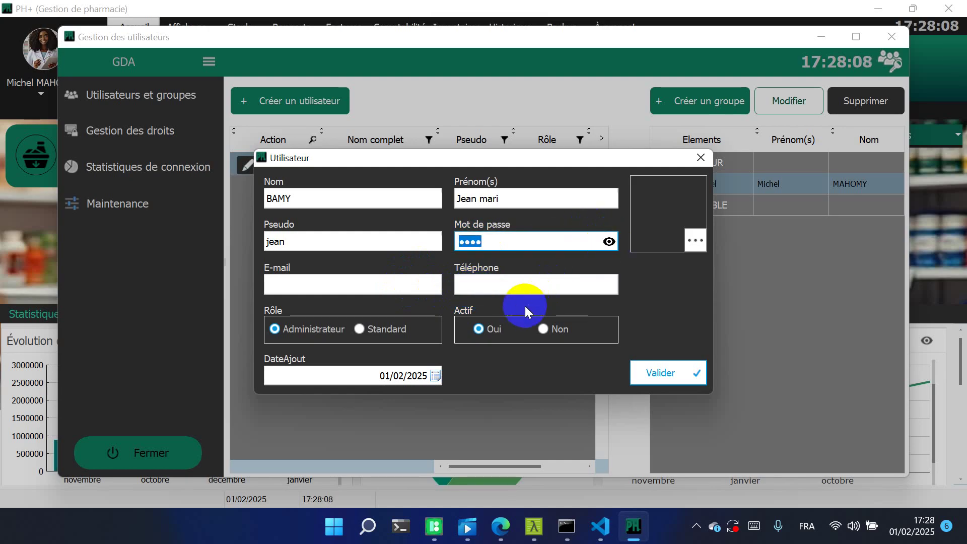
left_click(524, 283)
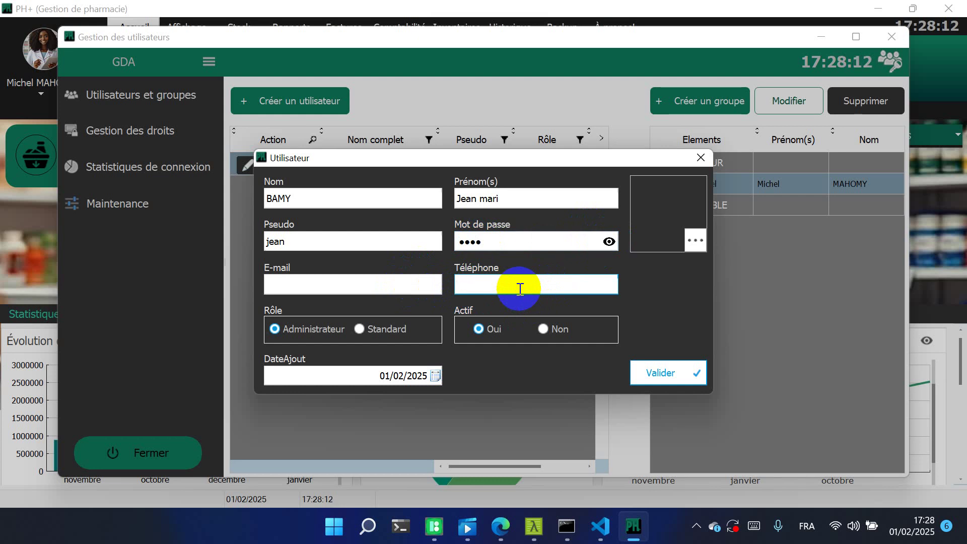
type("54345345")
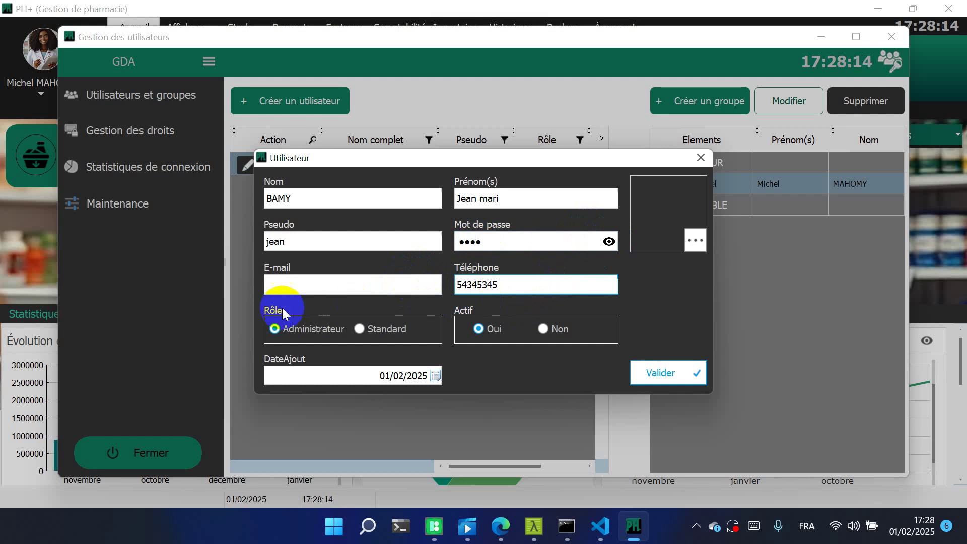
Give the user the Standard role, pick a profile photo, and save the account
left_click(358, 328)
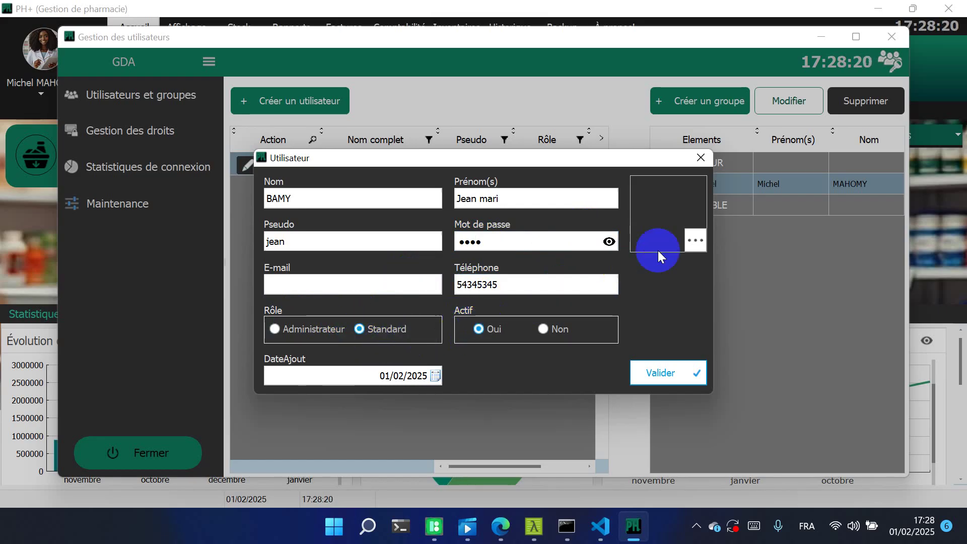
left_click(696, 244)
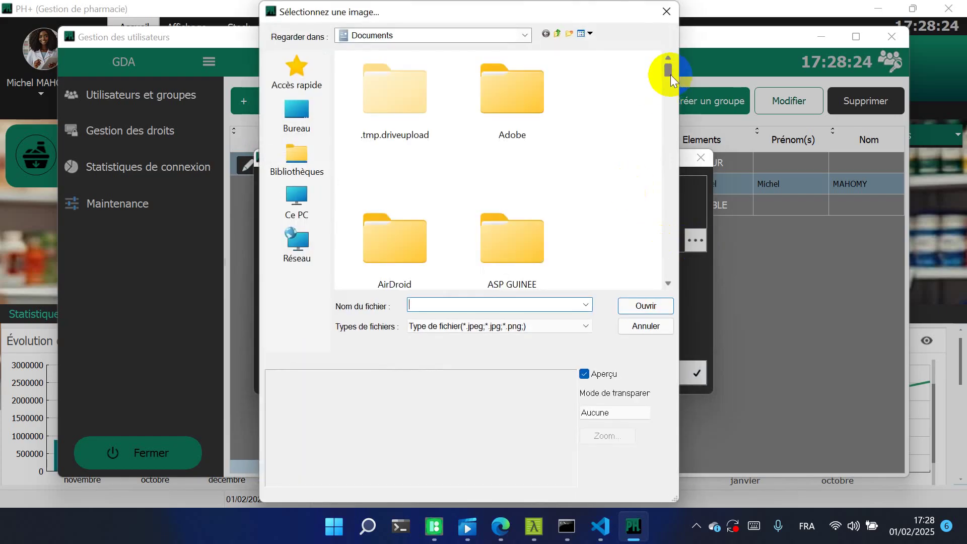
left_click_drag(670, 74, 670, 118)
double_click(396, 132)
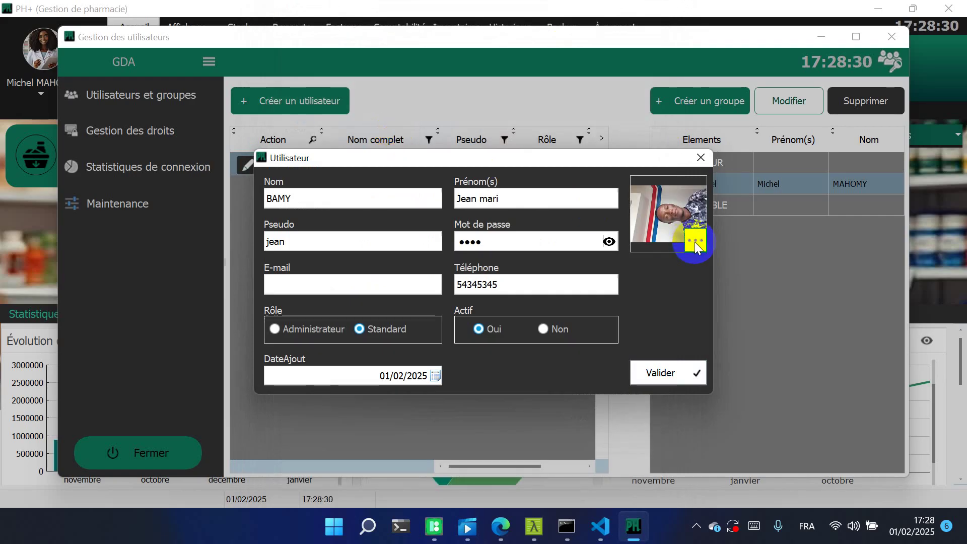
left_click(660, 371)
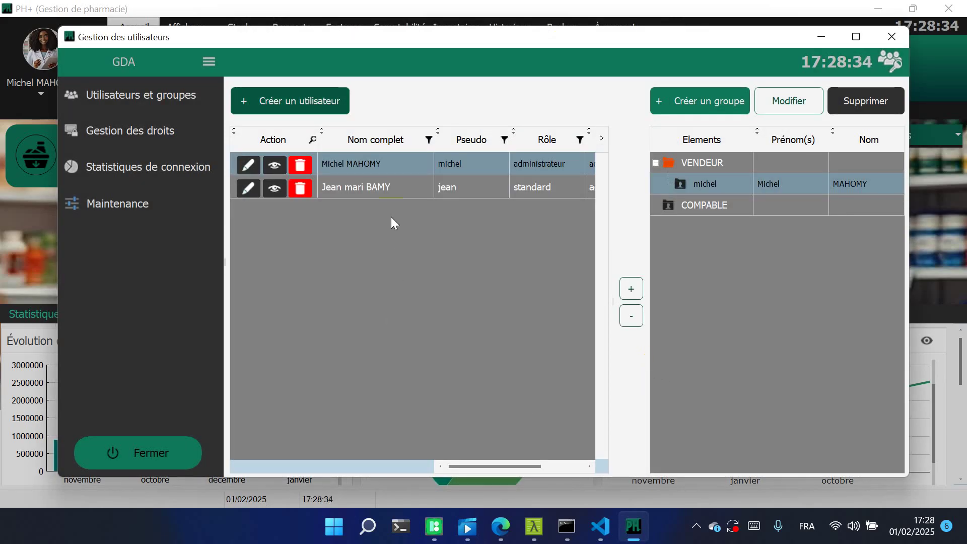
Try adding the new user to the COMPABLE group and dismiss the already-assigned notice
left_click(404, 188)
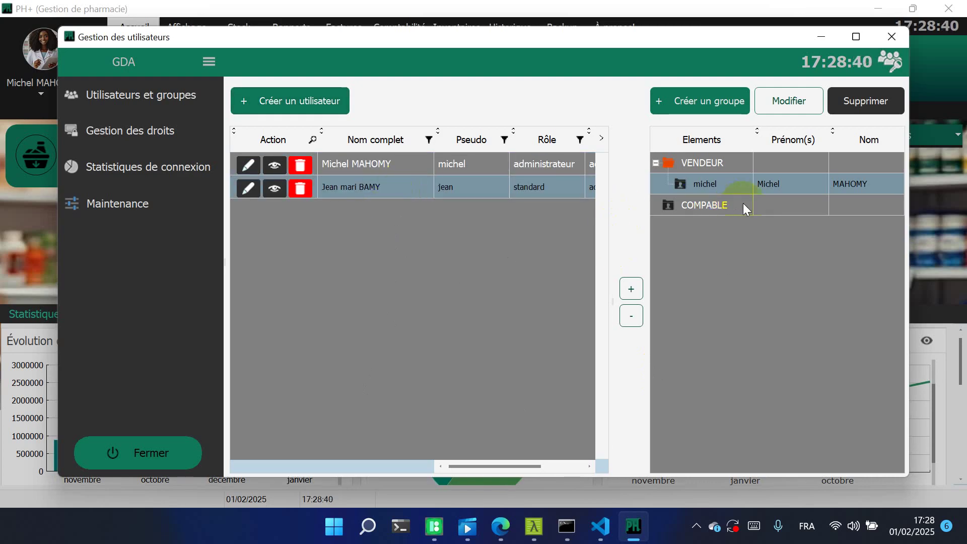
left_click(787, 206)
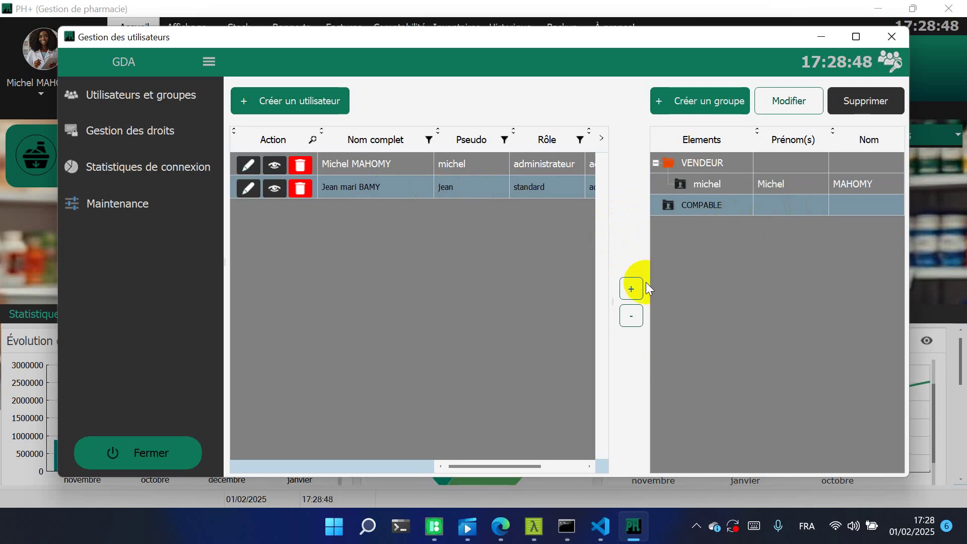
left_click(633, 288)
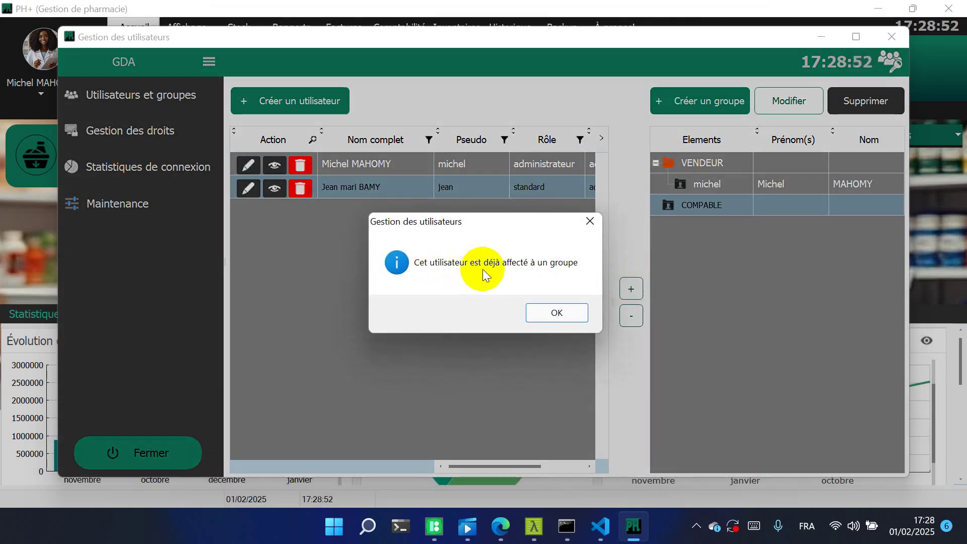
left_click(562, 315)
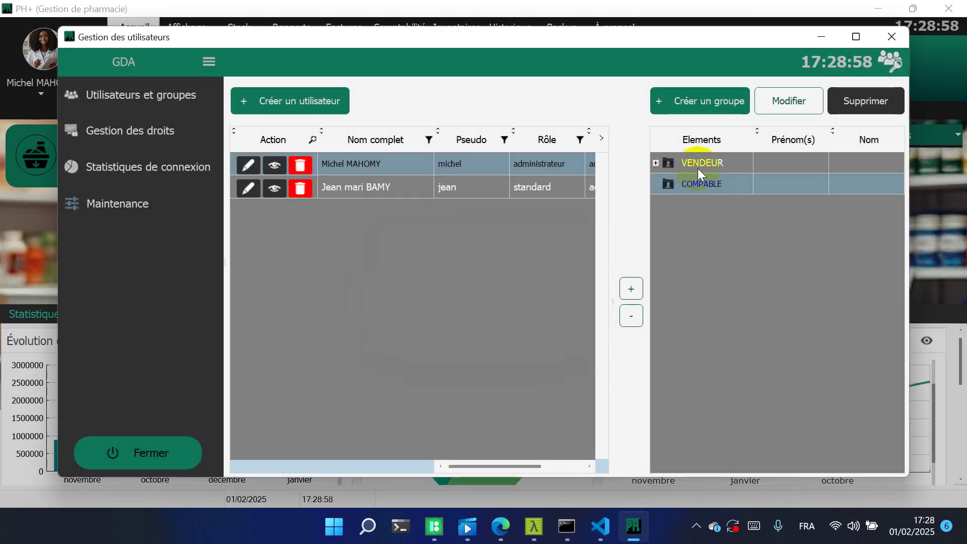
Remove the new user from the VENDEUR group, leaving only the administrator there
left_click(655, 164)
left_click(654, 163)
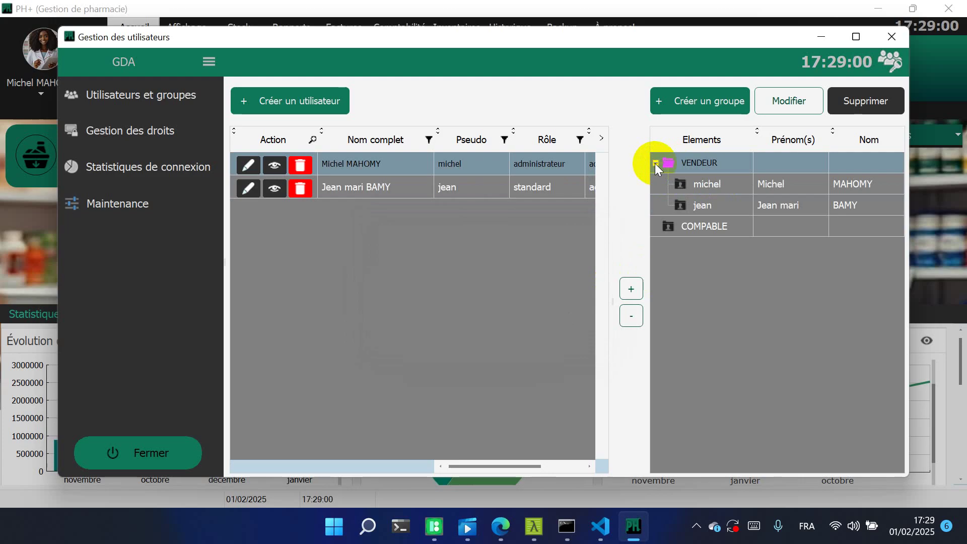
left_click(730, 207)
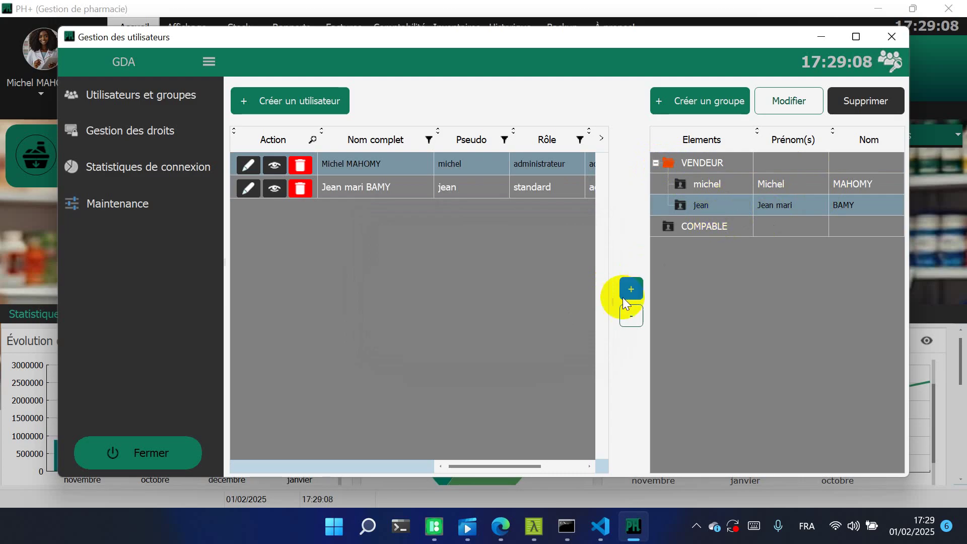
left_click(630, 315)
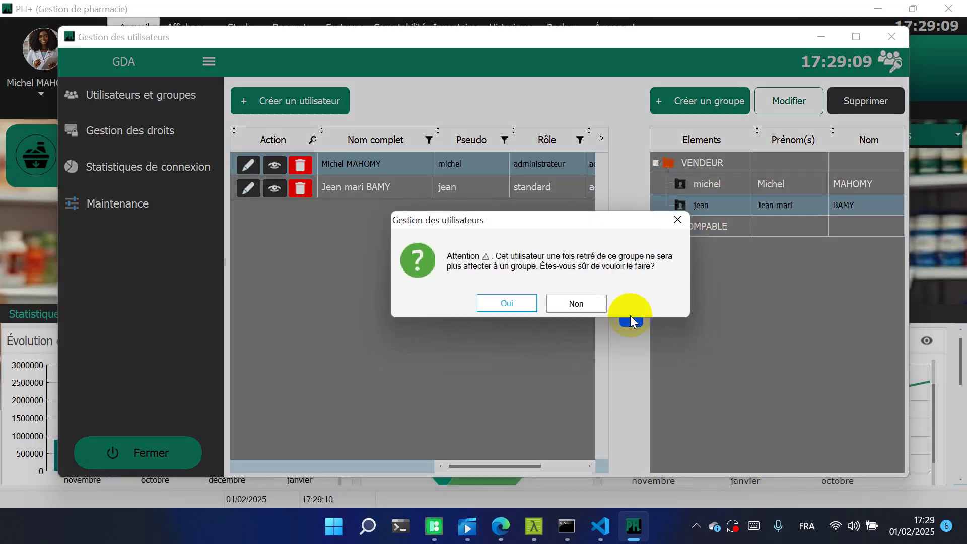
left_click(519, 301)
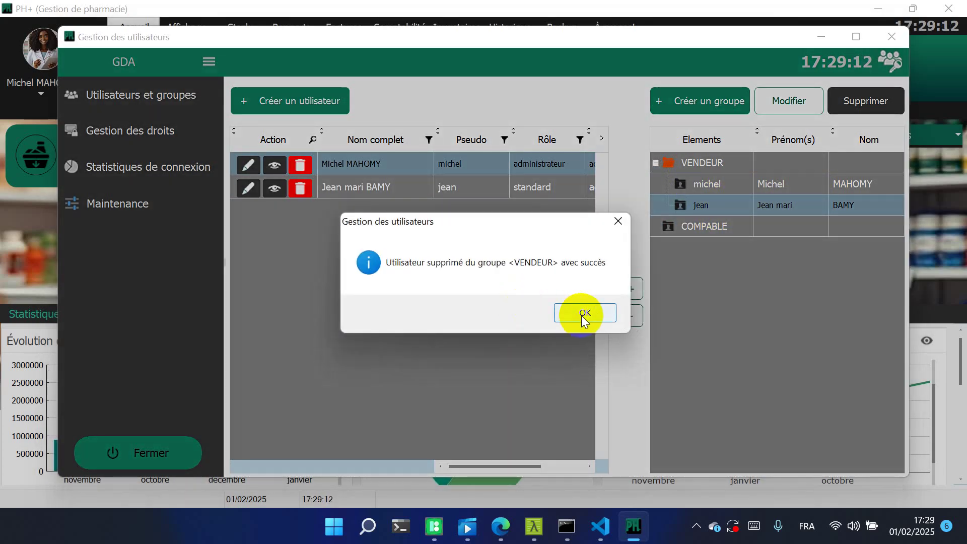
left_click(583, 314)
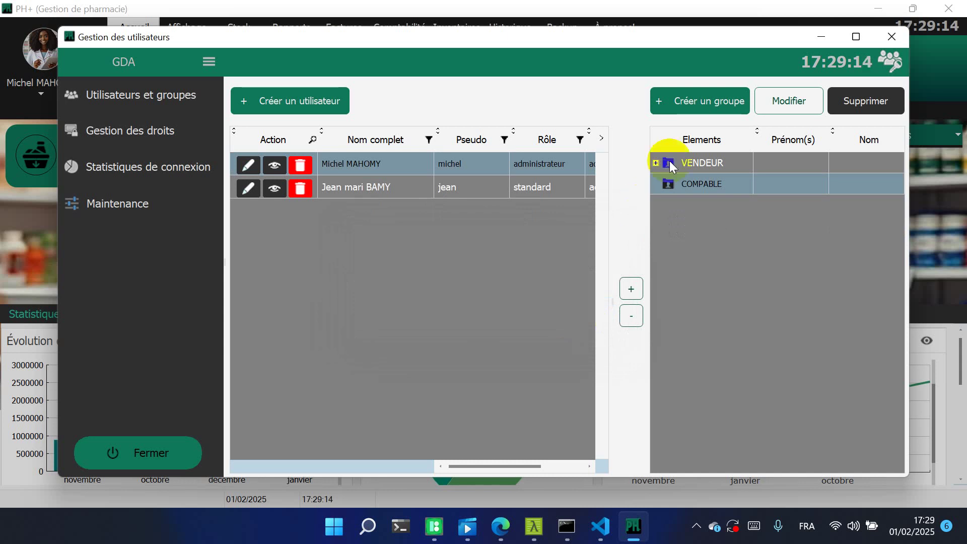
left_click(656, 162)
left_click(656, 162)
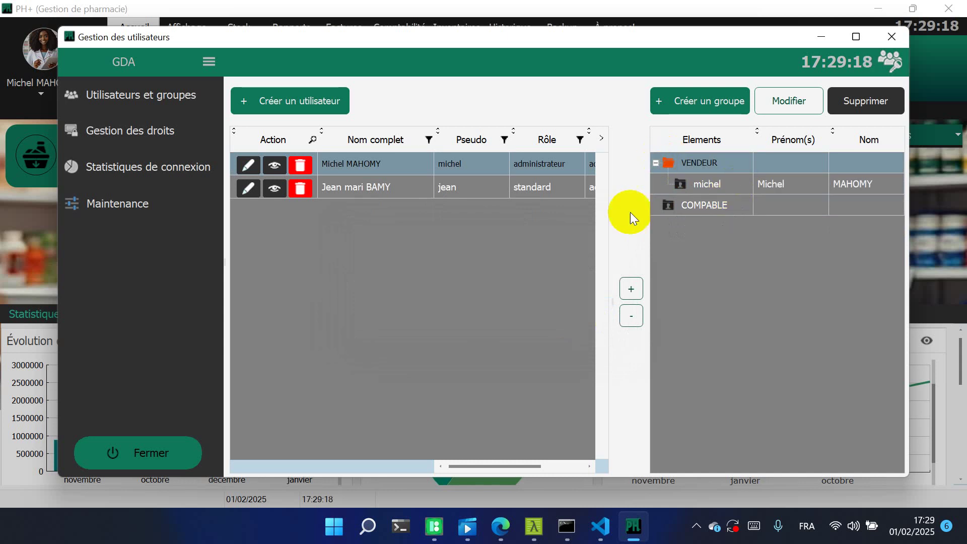
For the standard user, revoke the Inventaire, Factures, Historique, Paramètre, Comptabilité and Affichage tabs
left_click(171, 123)
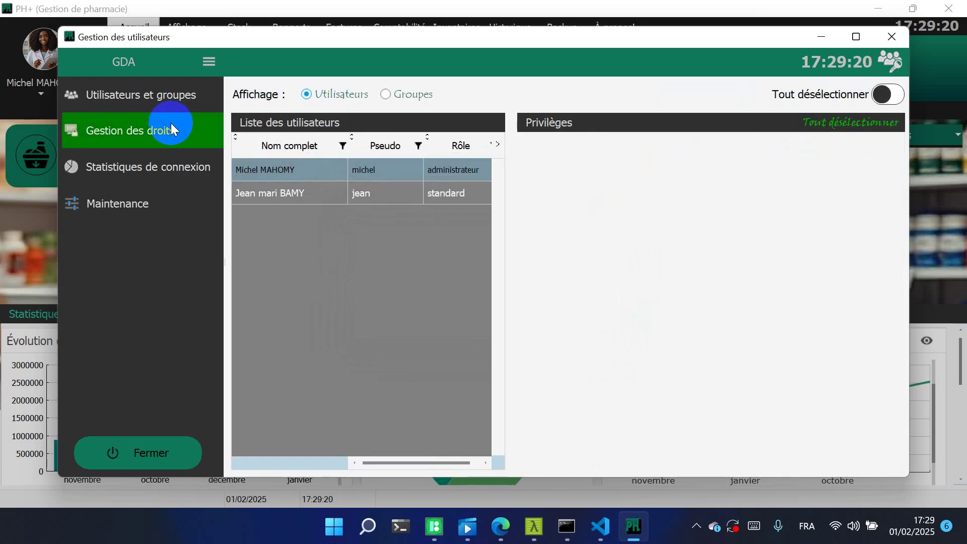
left_click(322, 192)
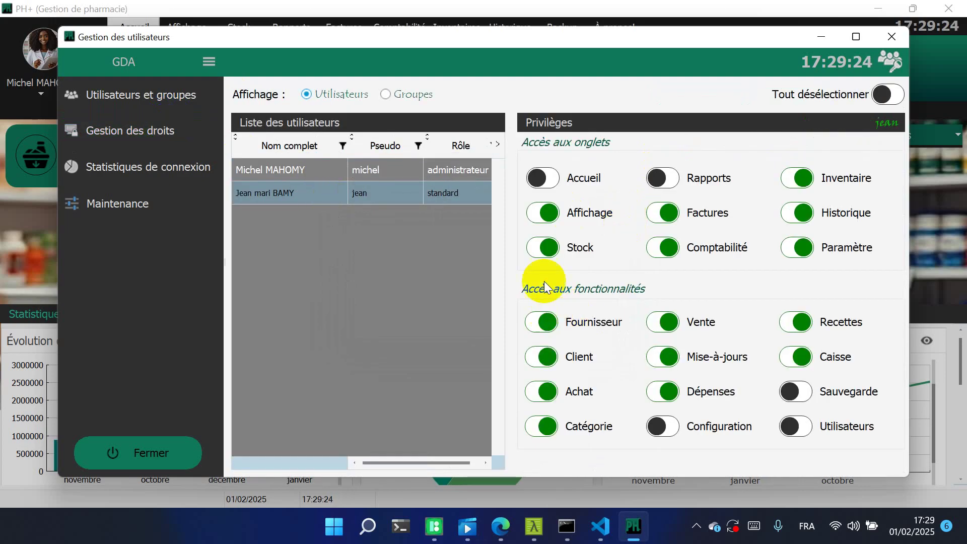
left_click(796, 180)
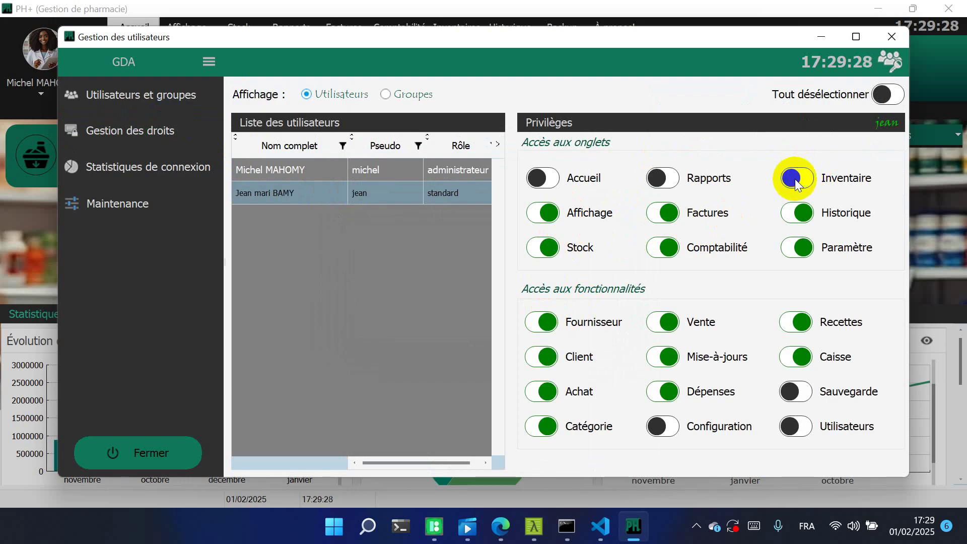
left_click(668, 215)
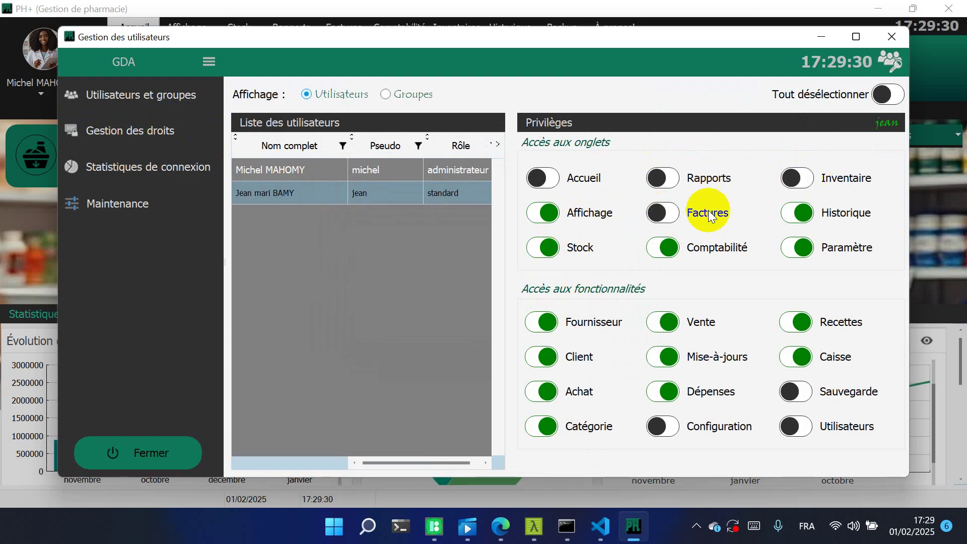
left_click(793, 218)
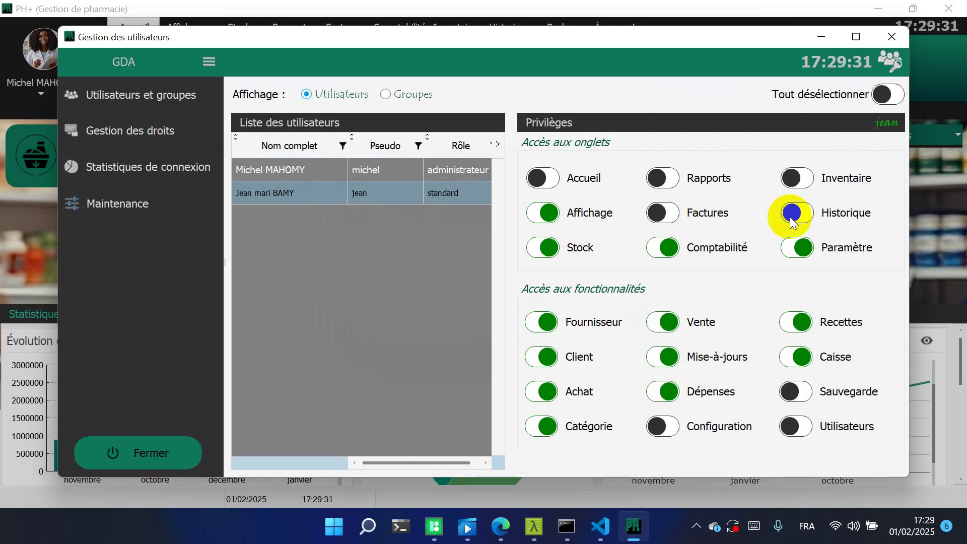
left_click(798, 249)
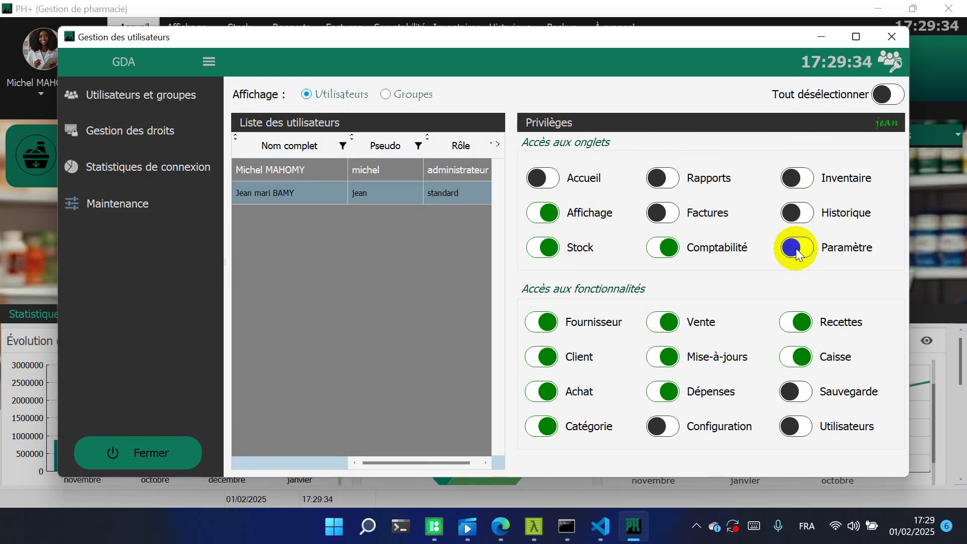
left_click(668, 247)
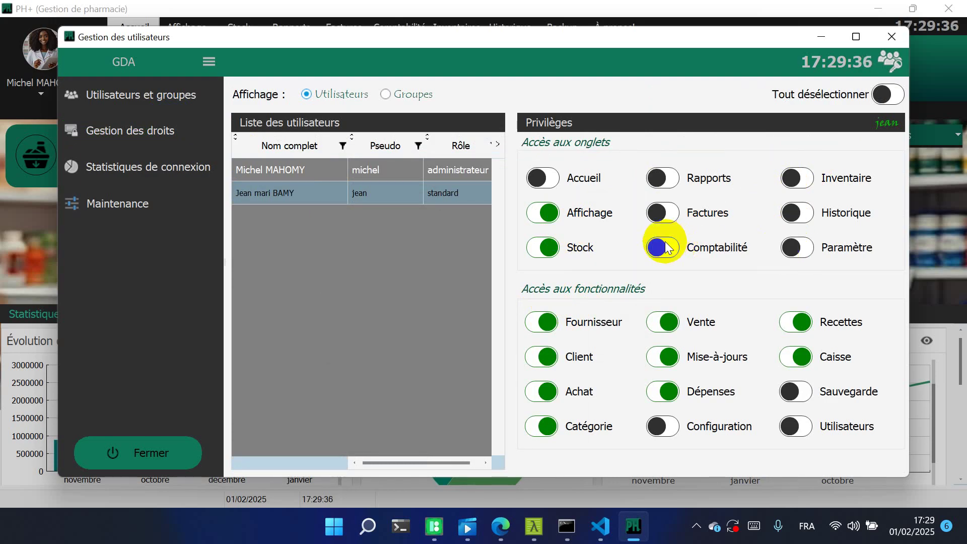
left_click(547, 214)
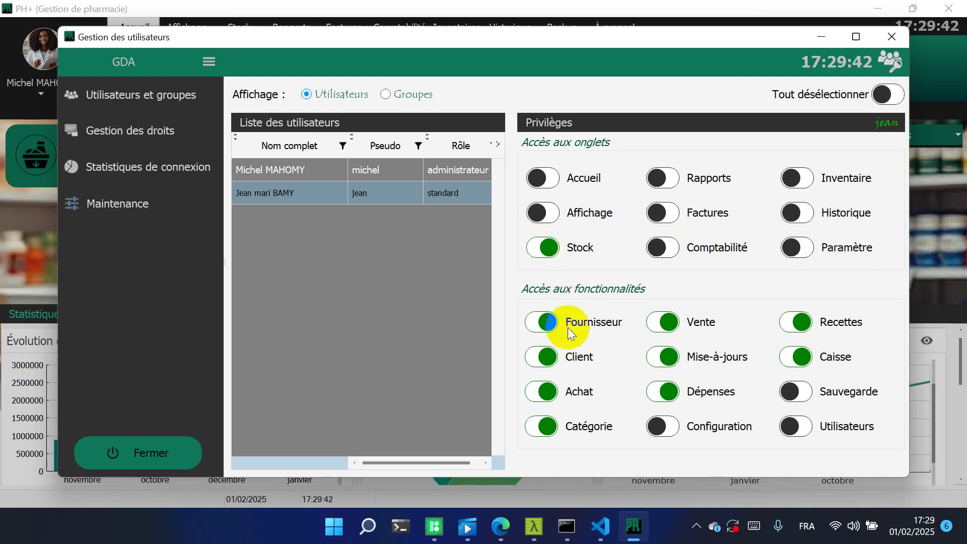
Revoke the Client, Achat, Catégorie, Mise-à-jours, Dépenses, Recettes and Caisse features
left_click(546, 356)
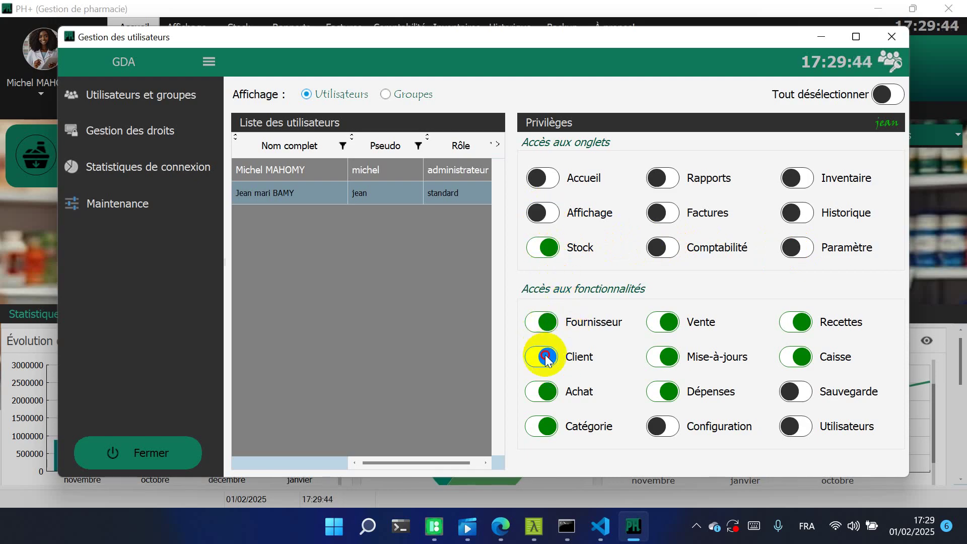
left_click(543, 391)
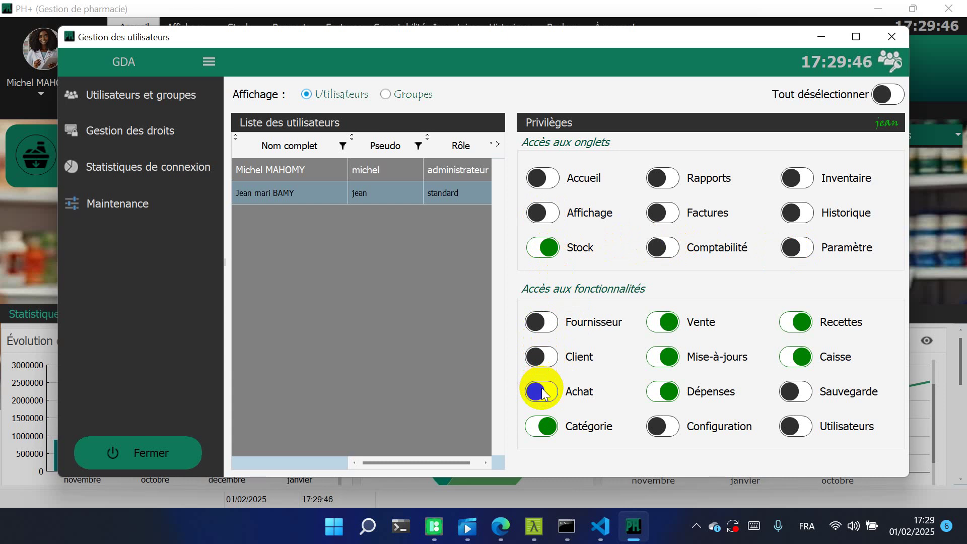
left_click(540, 426)
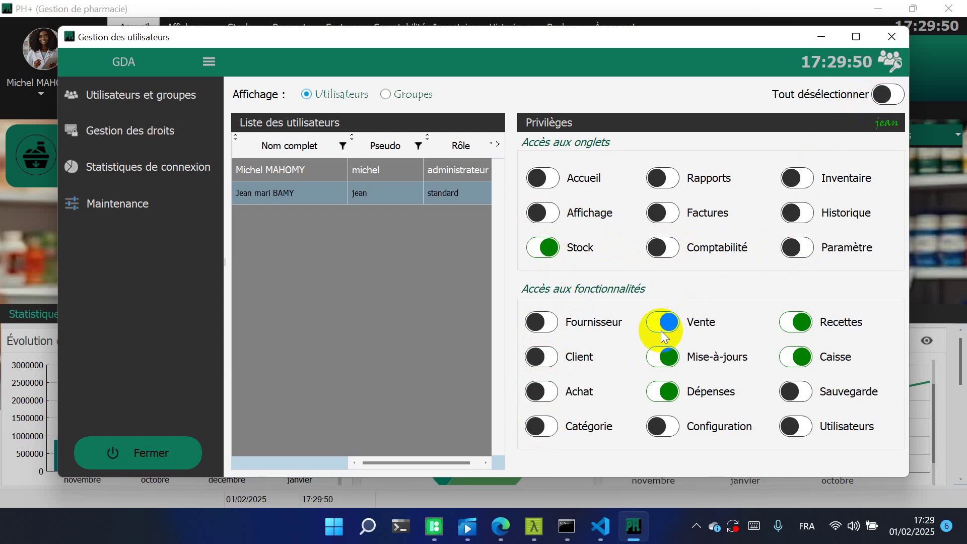
left_click(666, 362)
left_click(664, 393)
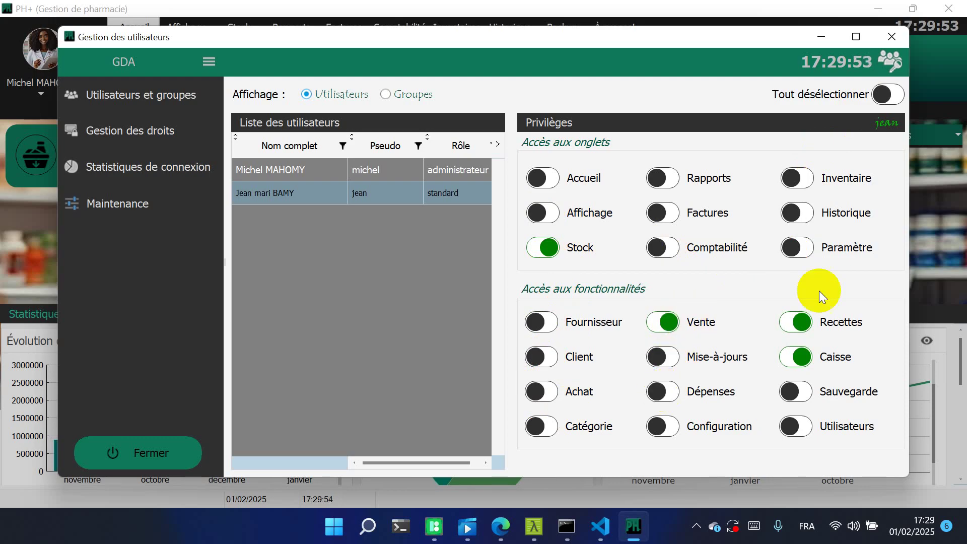
left_click(801, 323)
left_click(798, 356)
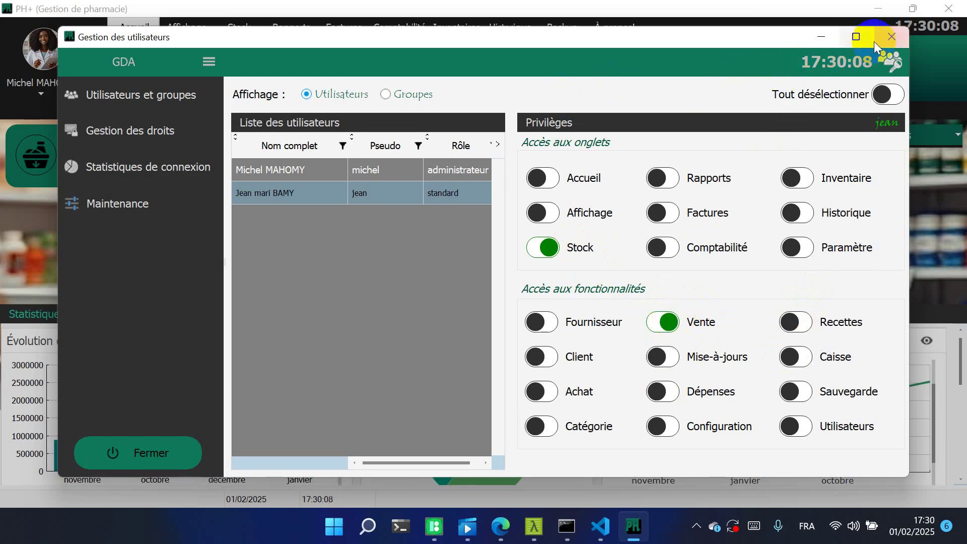
Review the COMPABLE group's privileges, then close user management
left_click(412, 94)
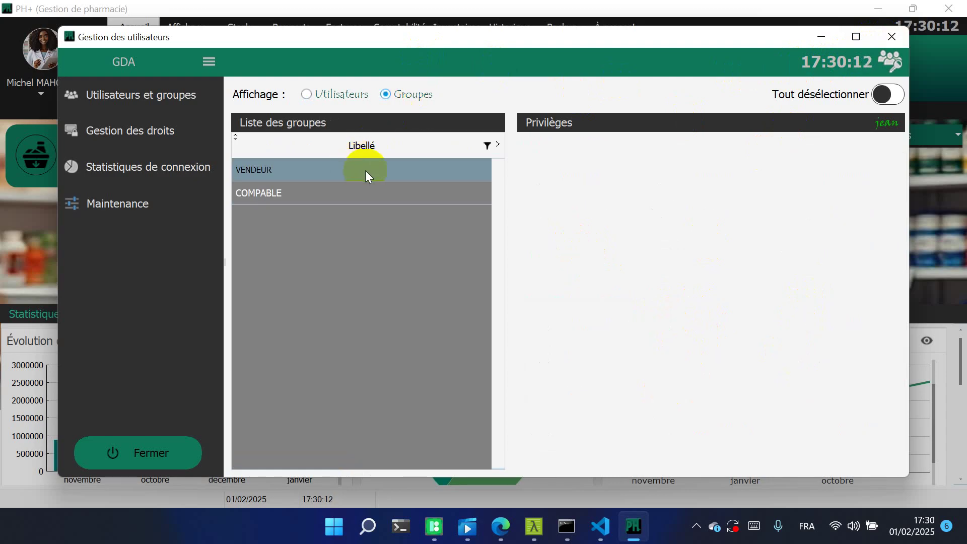
left_click(373, 193)
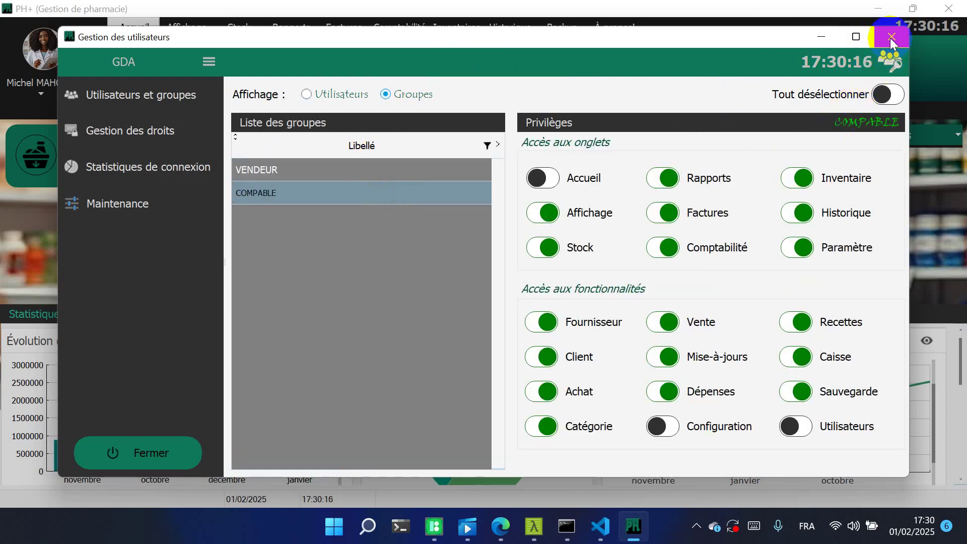
left_click(209, 63)
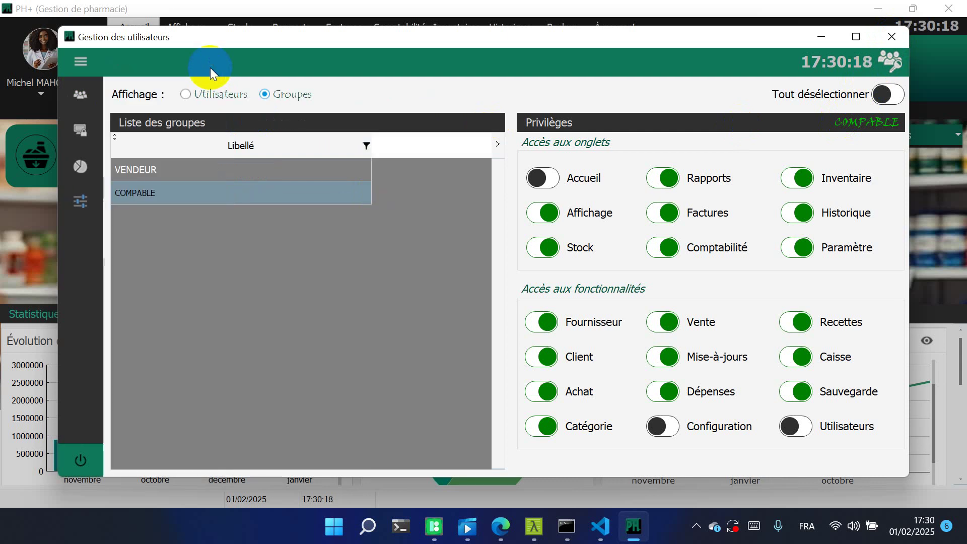
left_click(79, 61)
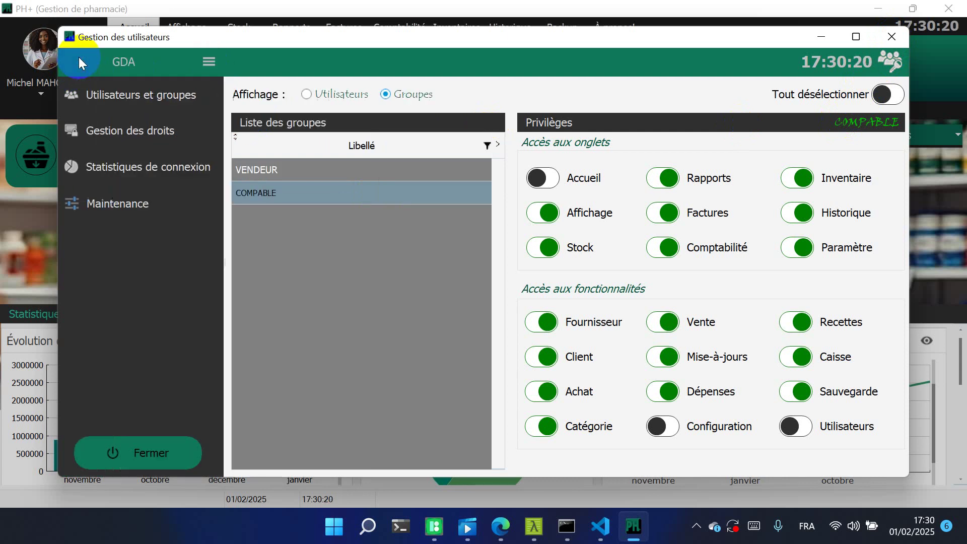
left_click(171, 446)
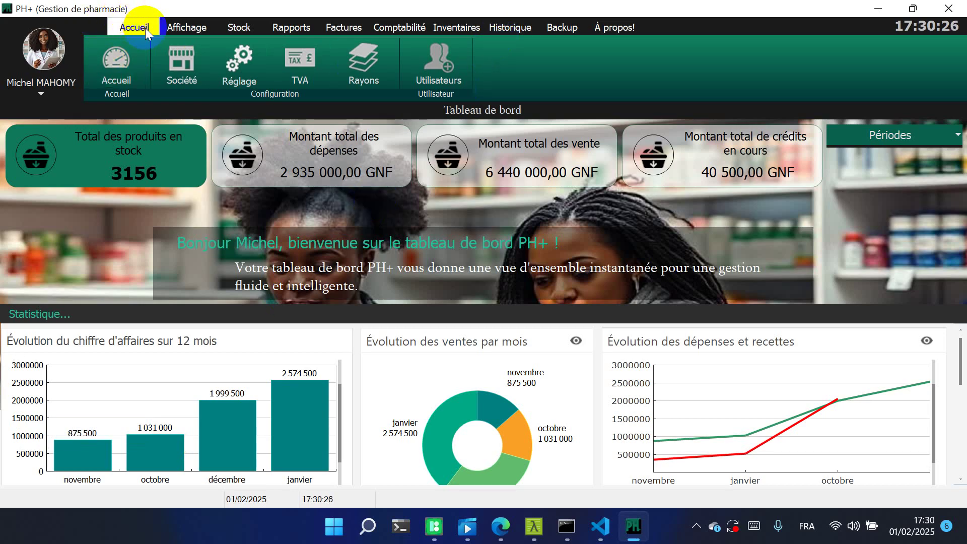
Review the PHARMA GUINÉE and PHARMACO supplier accounts, including PHARMACO's amount owed and payment history
left_click(183, 27)
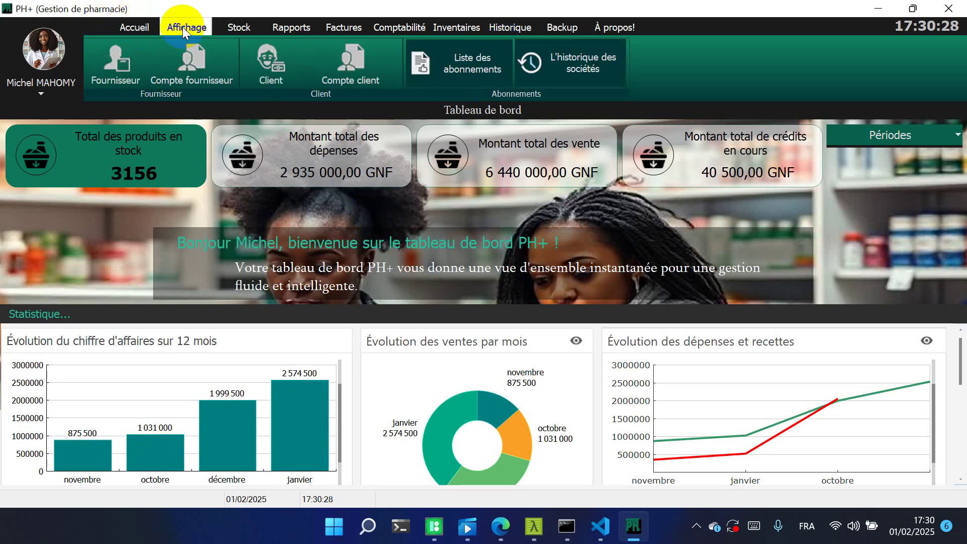
left_click(116, 63)
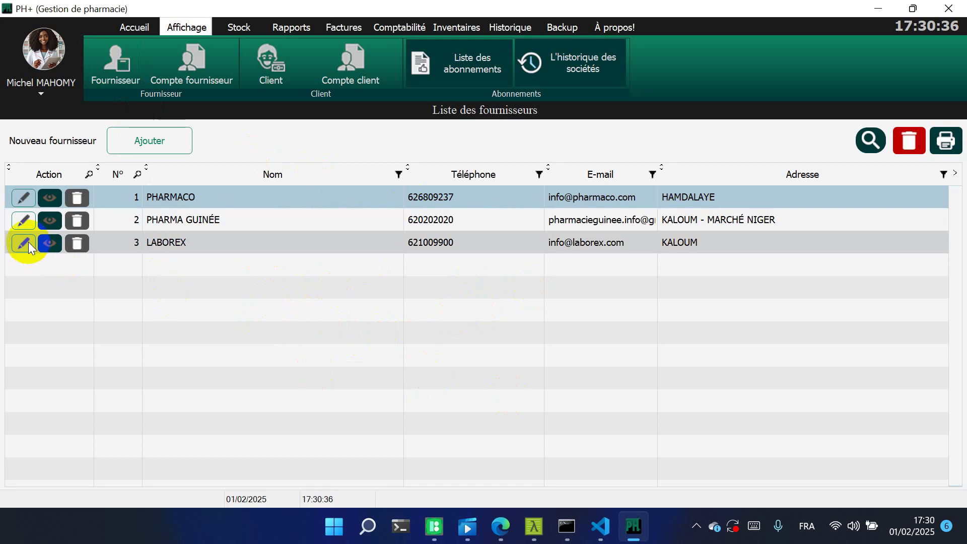
left_click(40, 222)
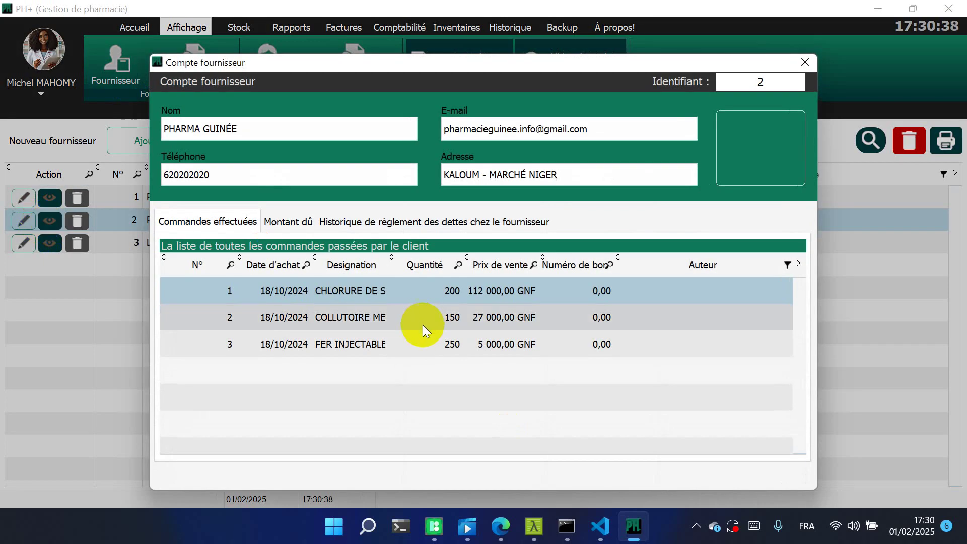
left_click(804, 62)
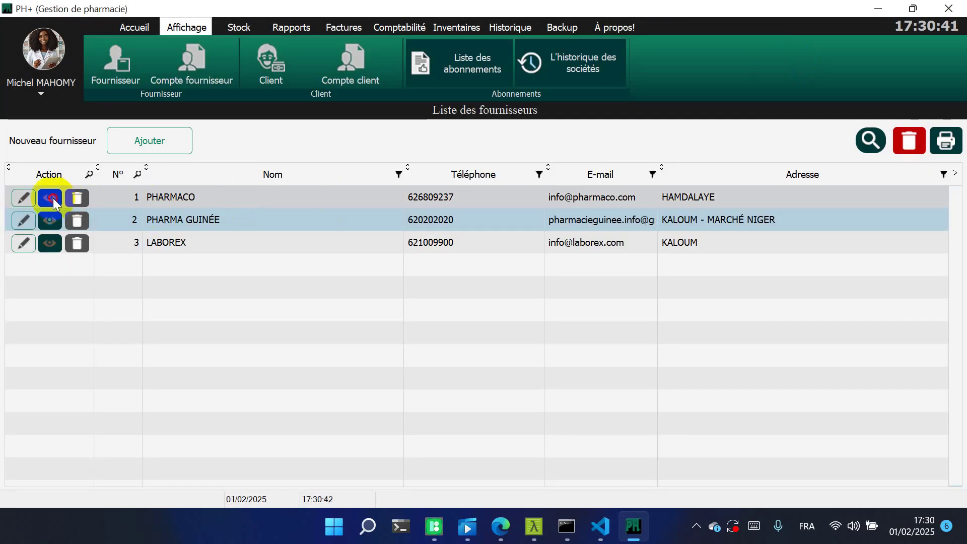
left_click(50, 198)
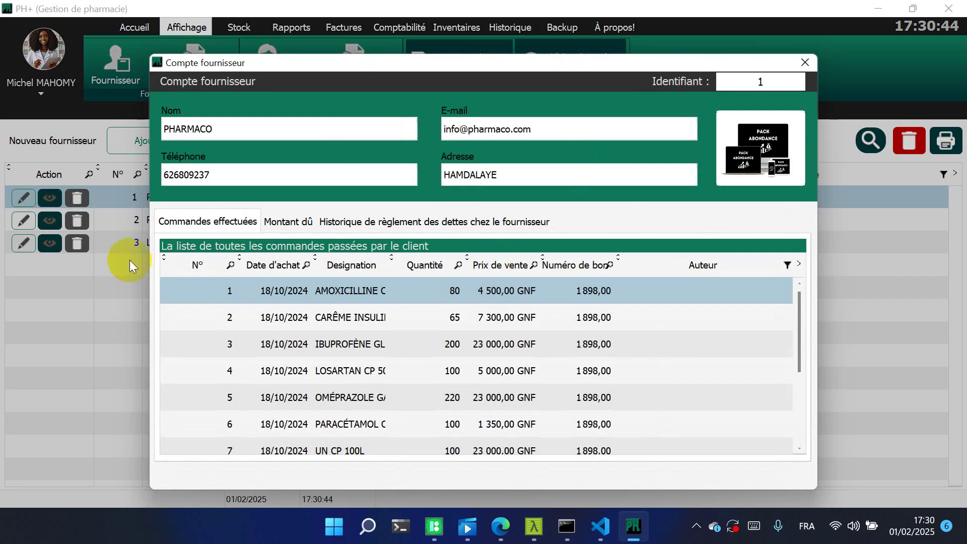
left_click(277, 221)
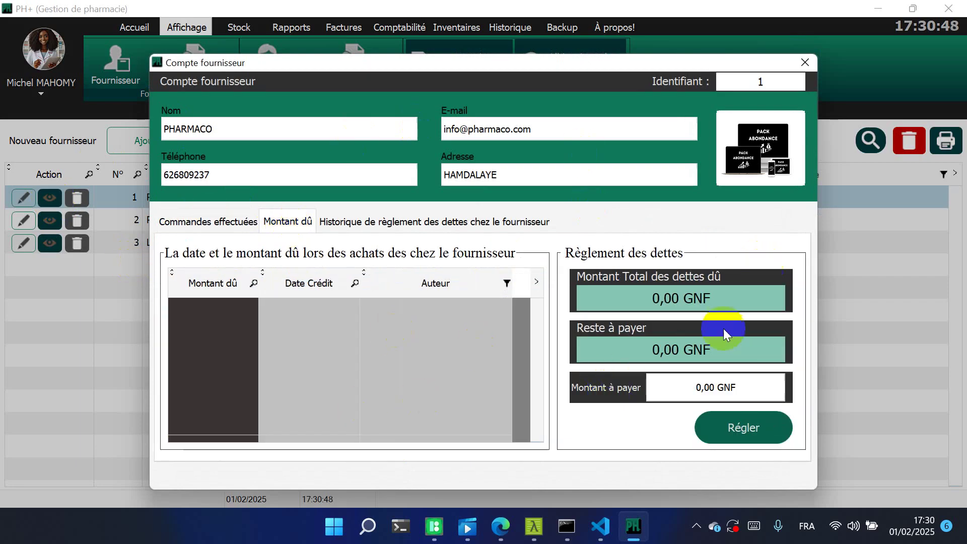
left_click(426, 222)
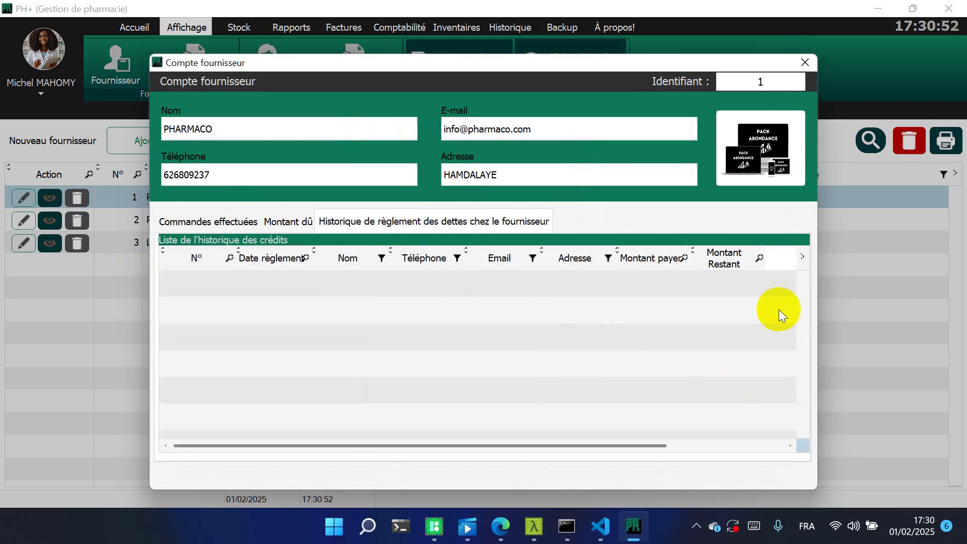
left_click(802, 63)
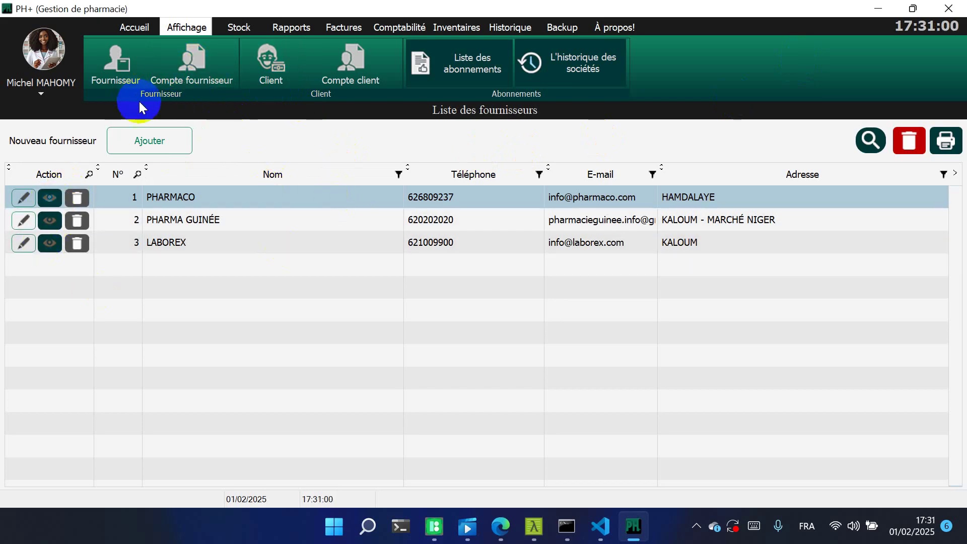
Cancel a new supplier form, then open the client list and the second client's account
left_click(154, 145)
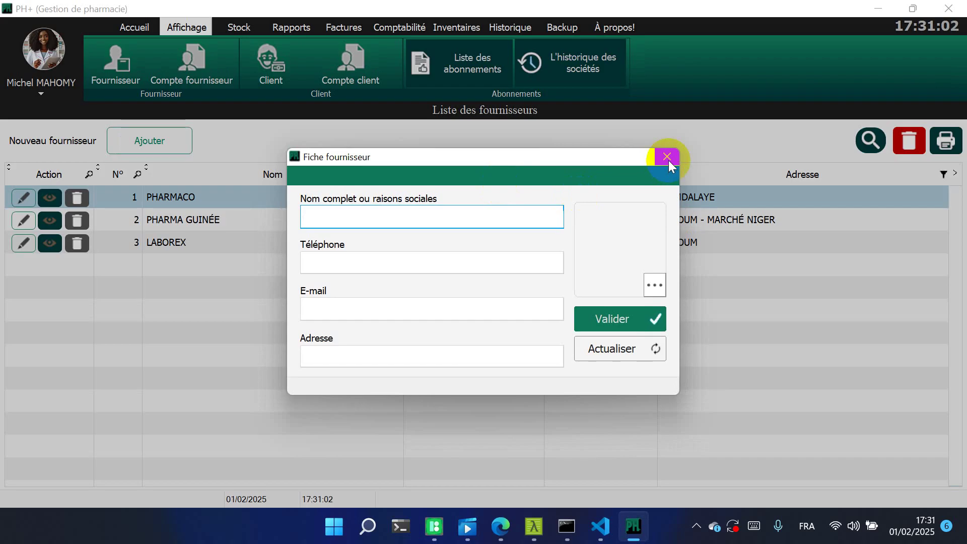
left_click(668, 157)
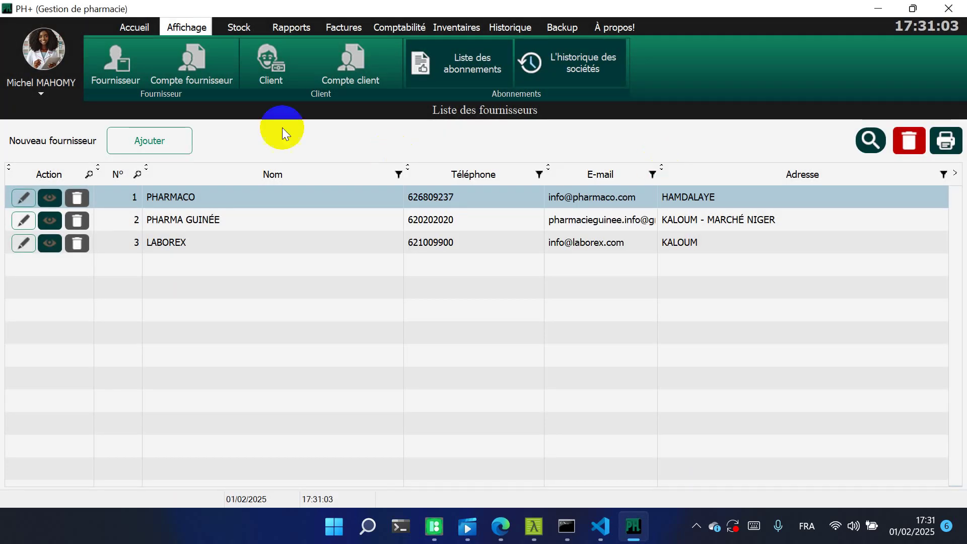
left_click(263, 66)
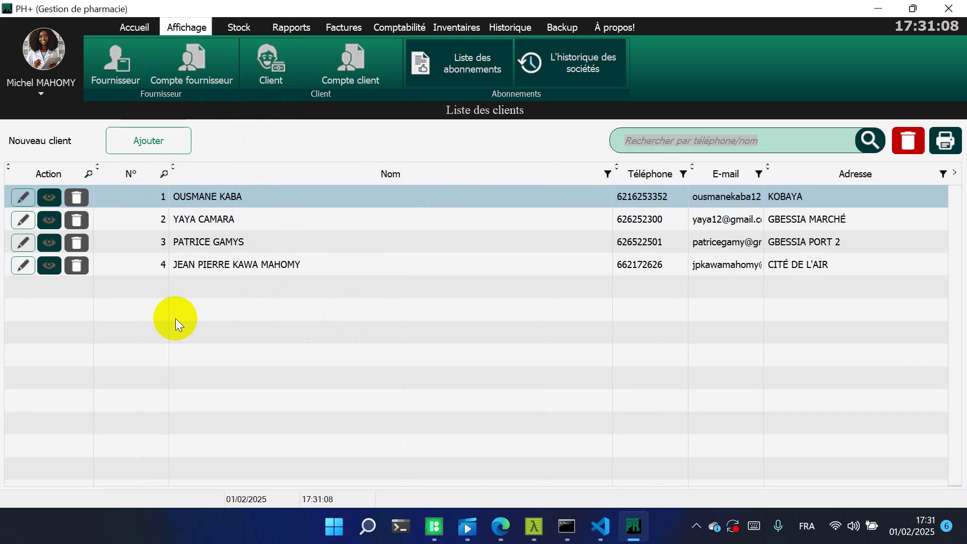
left_click(49, 220)
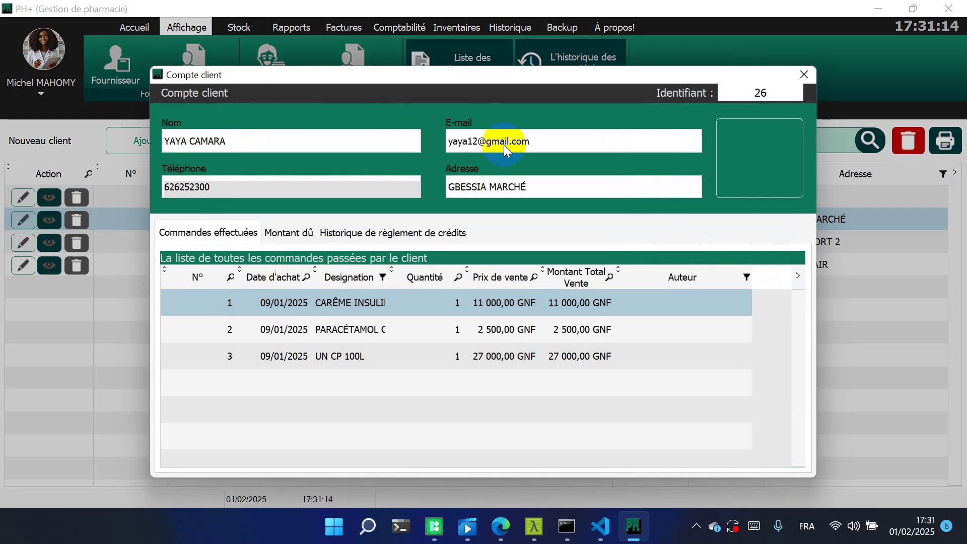
Pay 20000 GNF toward the client's 40 500 GNF debt and print the settlement ticket
left_click(228, 150)
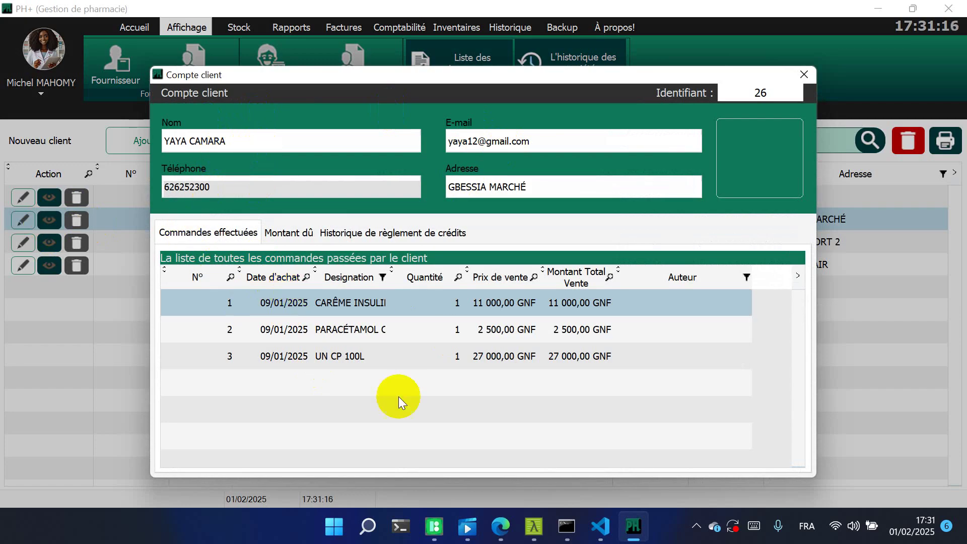
left_click(298, 234)
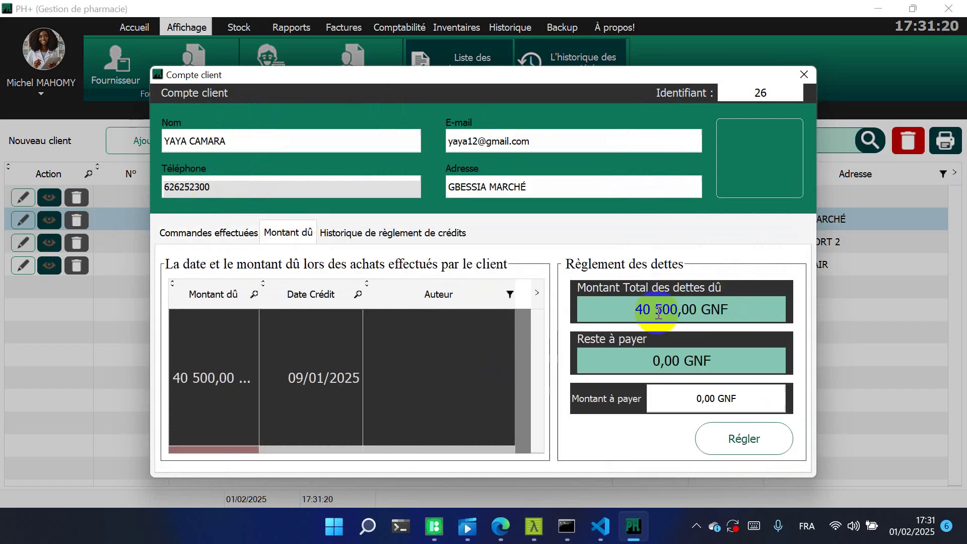
double_click(681, 312)
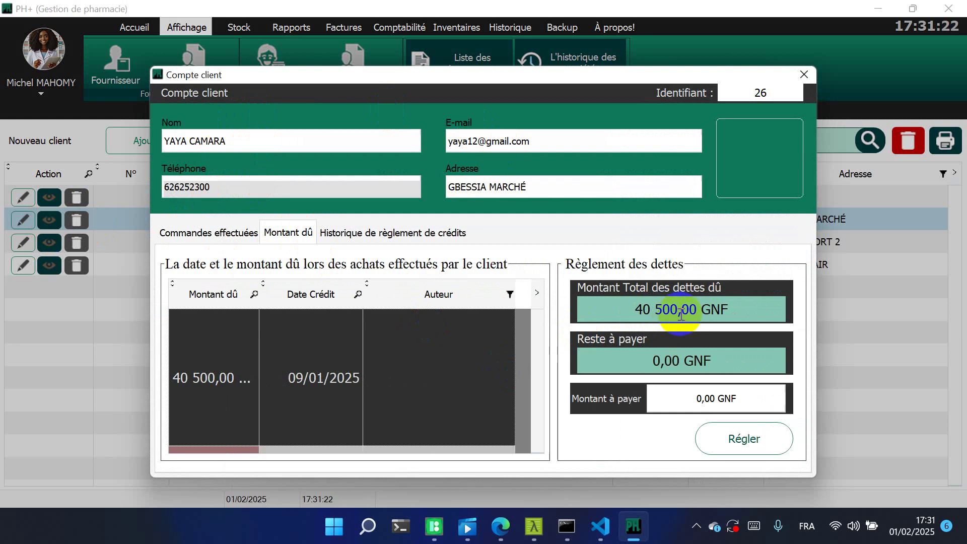
left_click(694, 398)
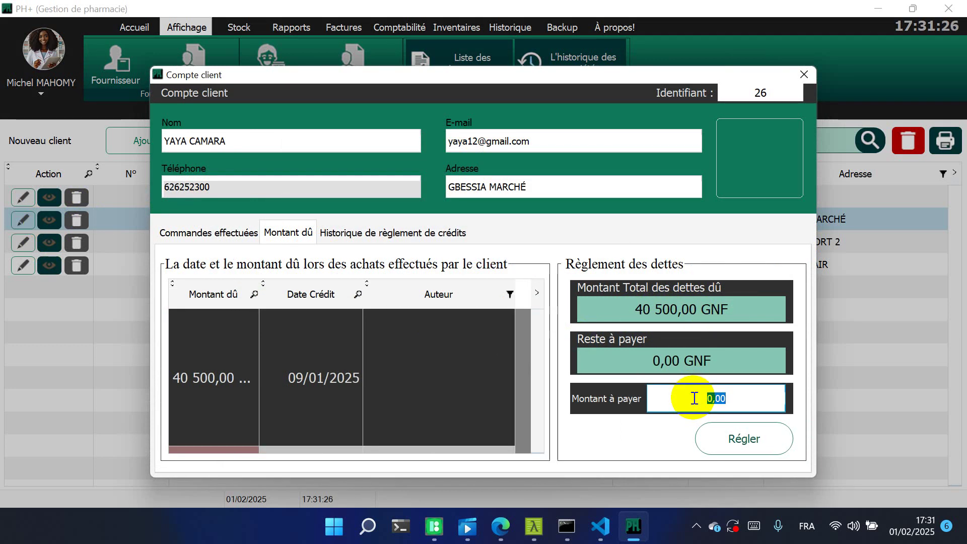
type("2000")
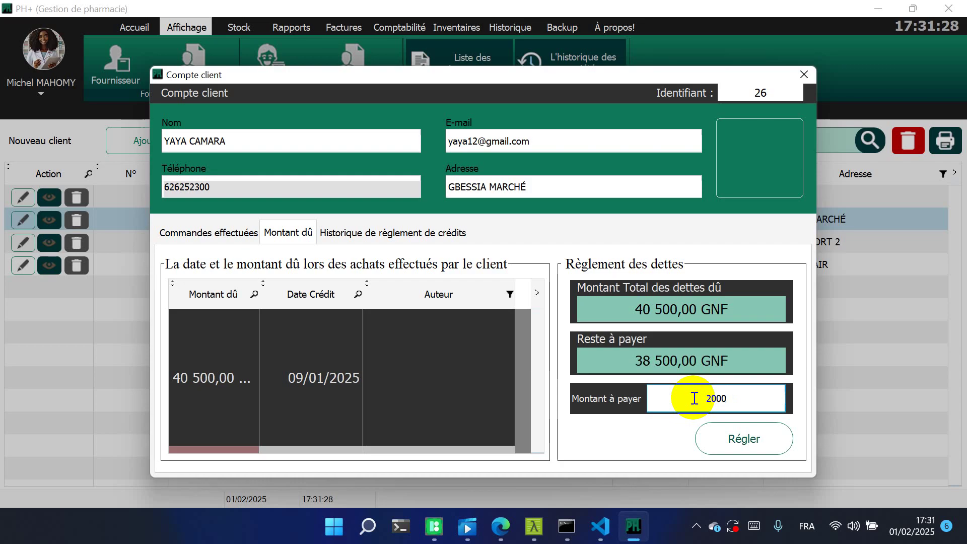
type("0")
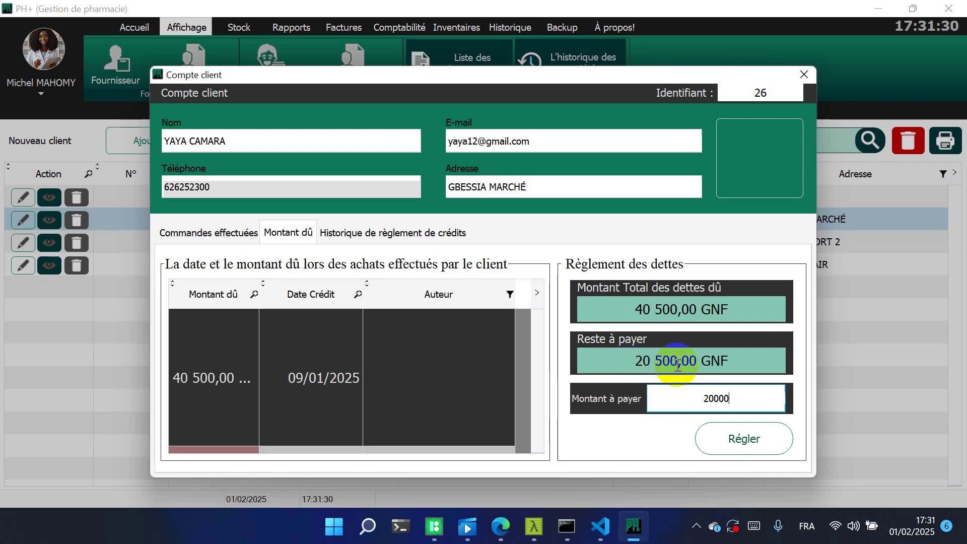
left_click(635, 342)
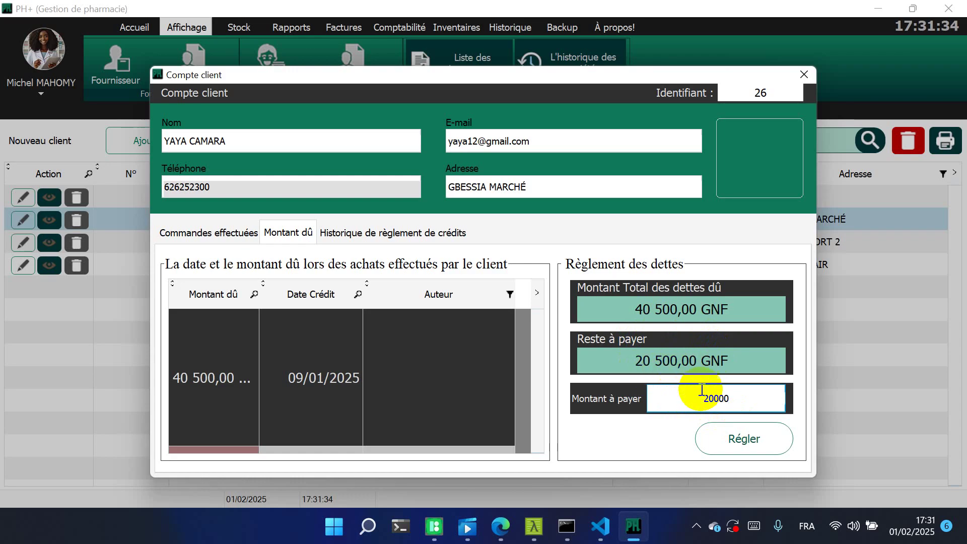
left_click(736, 437)
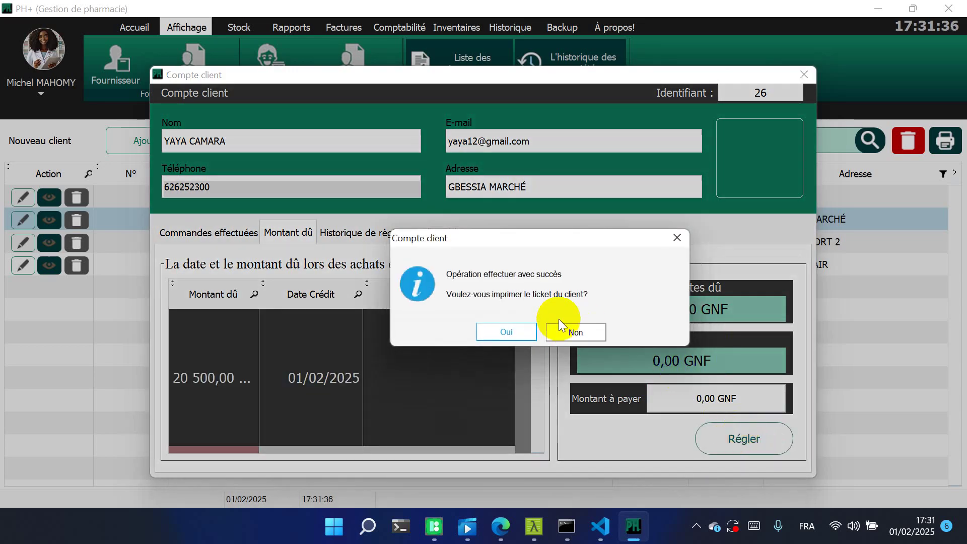
left_click(507, 328)
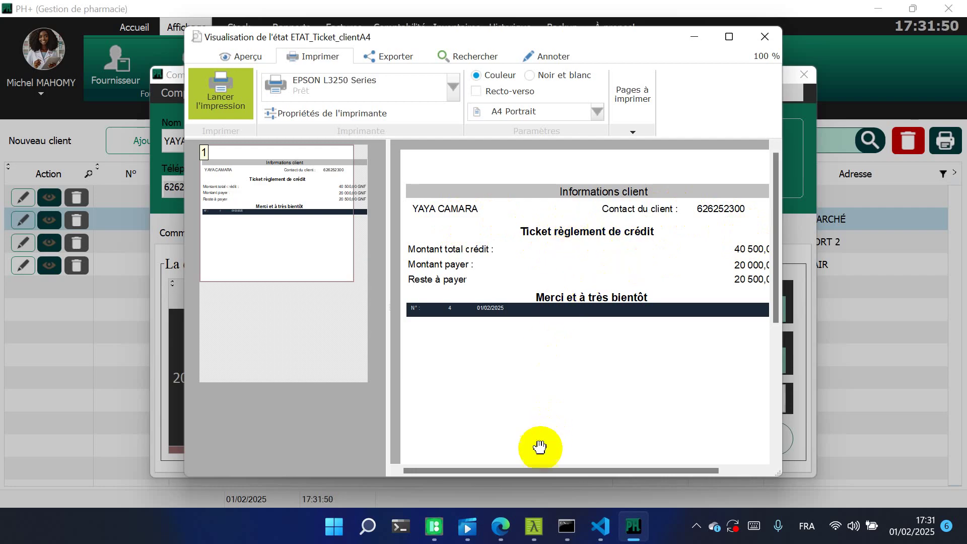
Maximize the ticket preview showing 20 500 GNF remaining, then close it and the client account
left_click(727, 38)
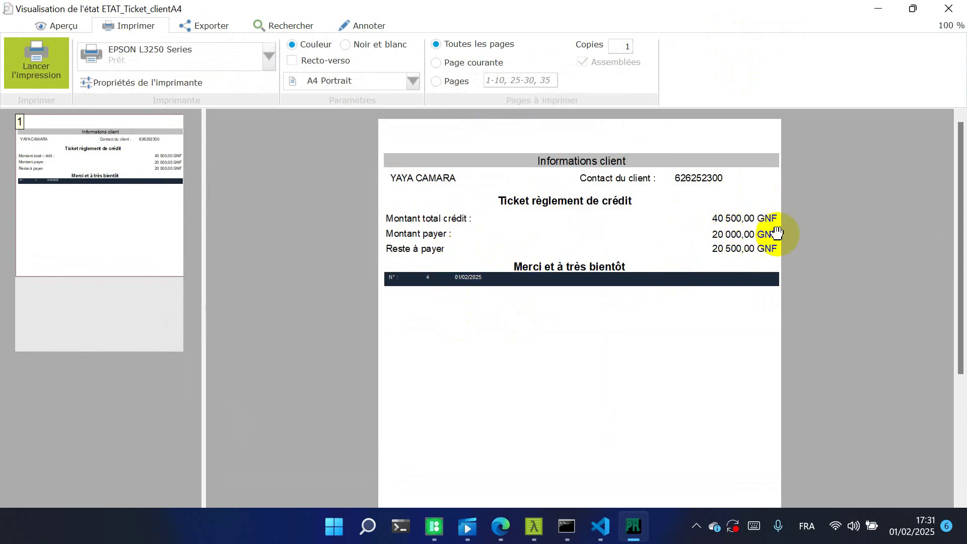
left_click(960, 7)
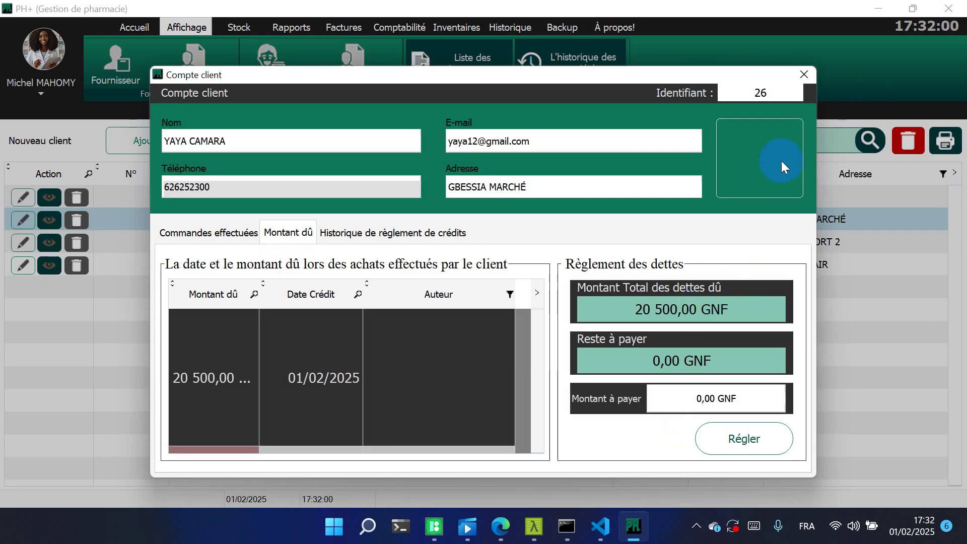
left_click(803, 73)
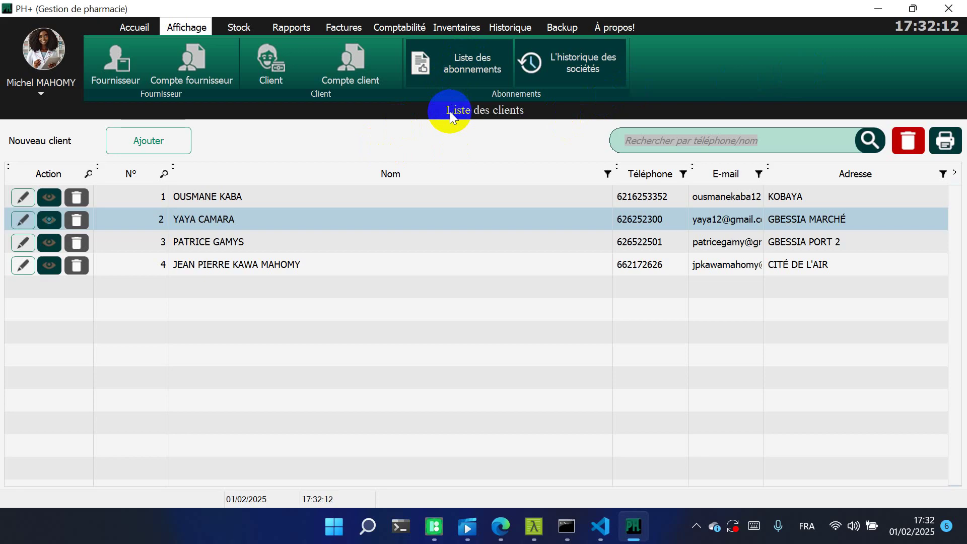
In the subscriptions list, select ECOBANK, then ORANGE GUINÉE, and show its registered staff (Personnels)
left_click(466, 64)
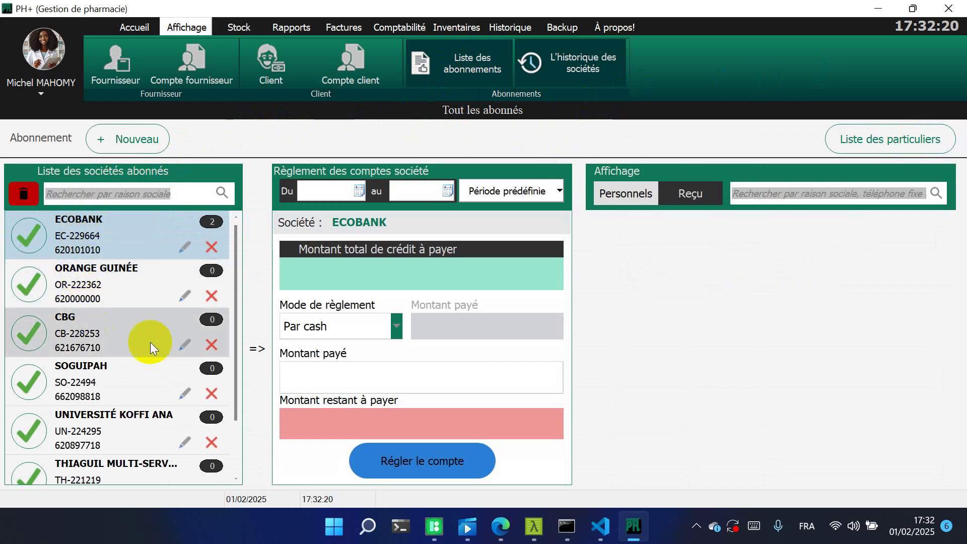
left_click_drag(235, 286, 239, 239)
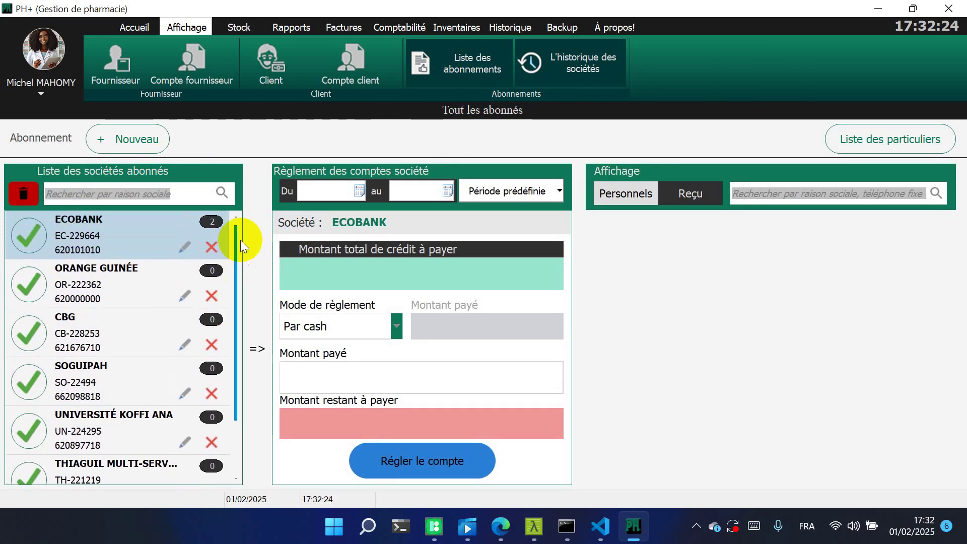
left_click(149, 232)
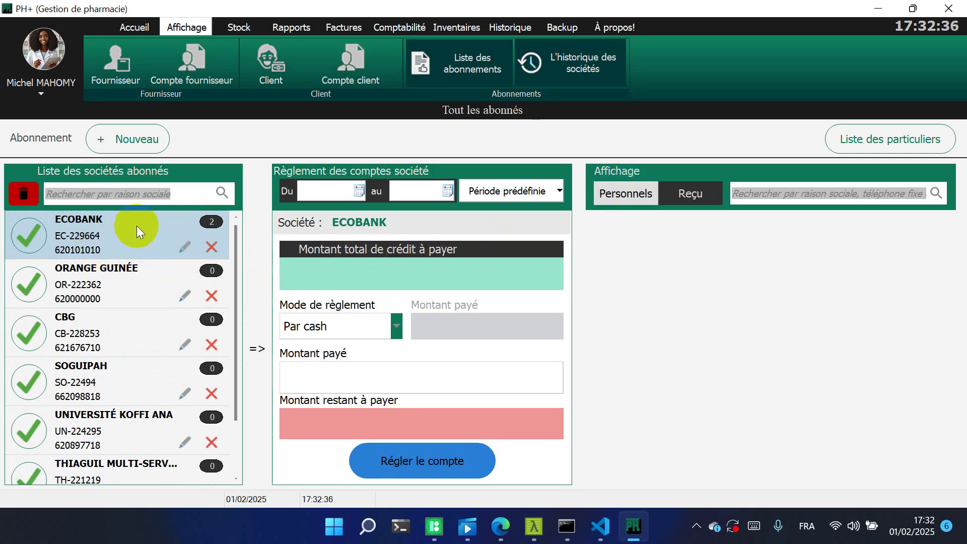
left_click(141, 278)
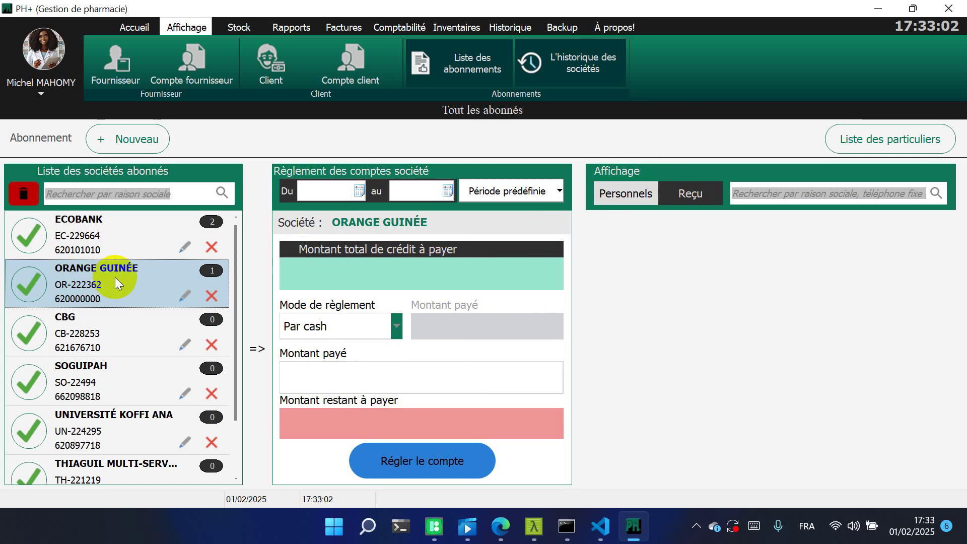
left_click(631, 195)
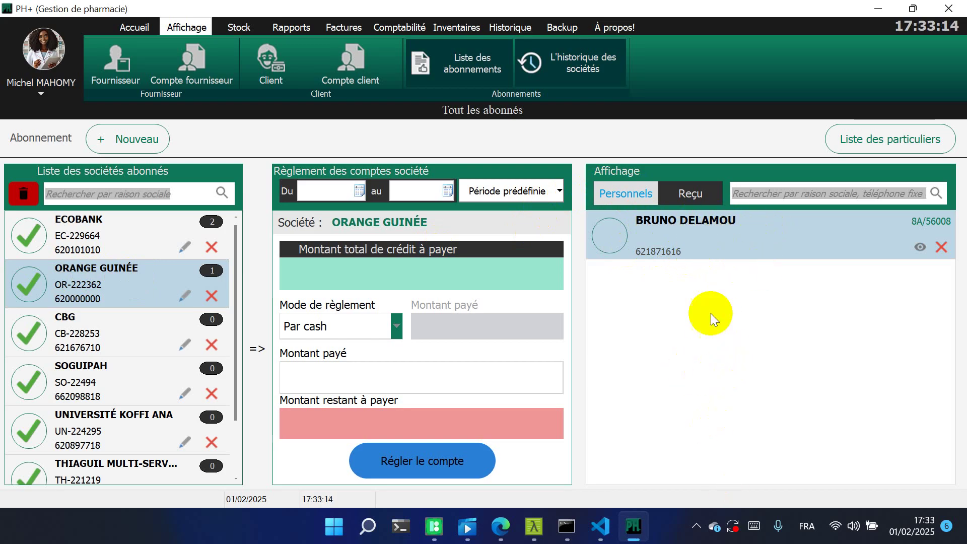
Review ECOBANK's registered staff and then its receipts
left_click(693, 194)
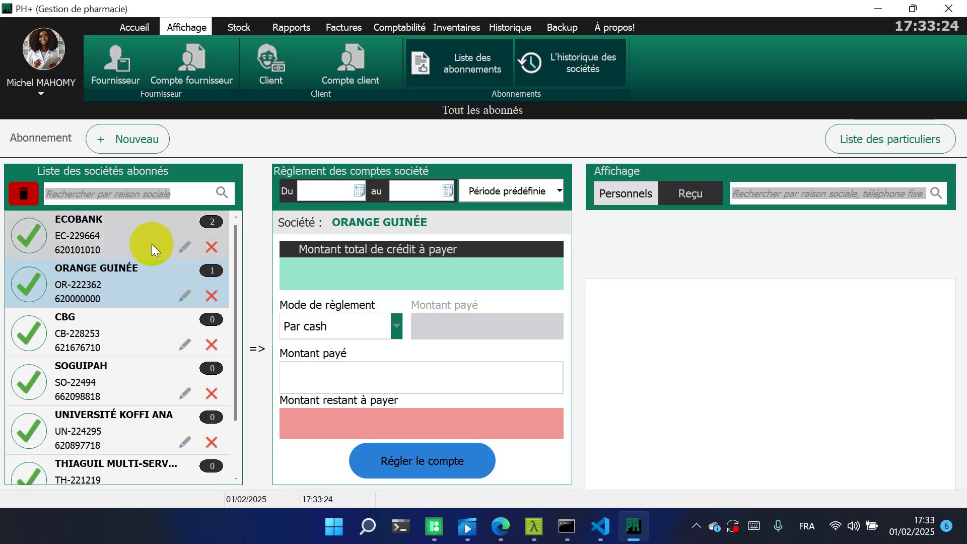
left_click(138, 243)
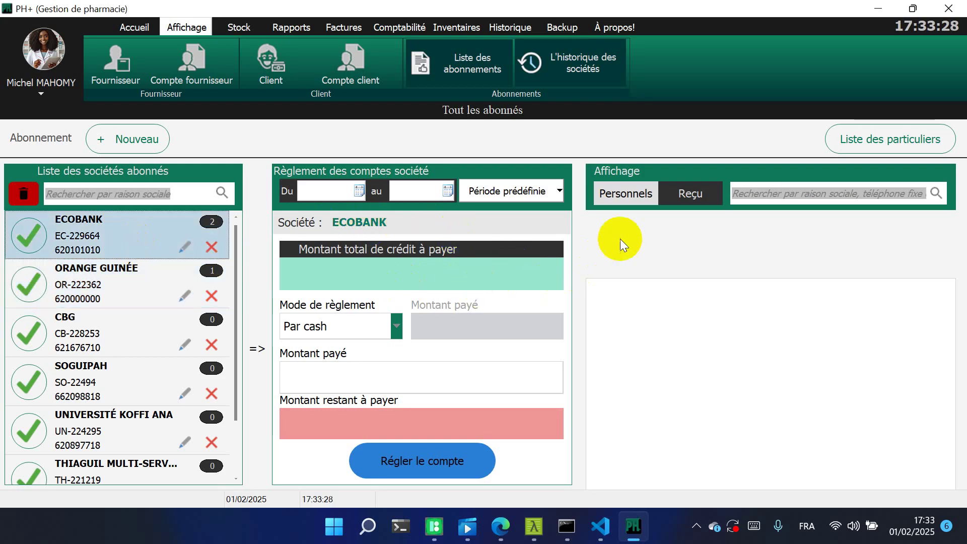
left_click(630, 203)
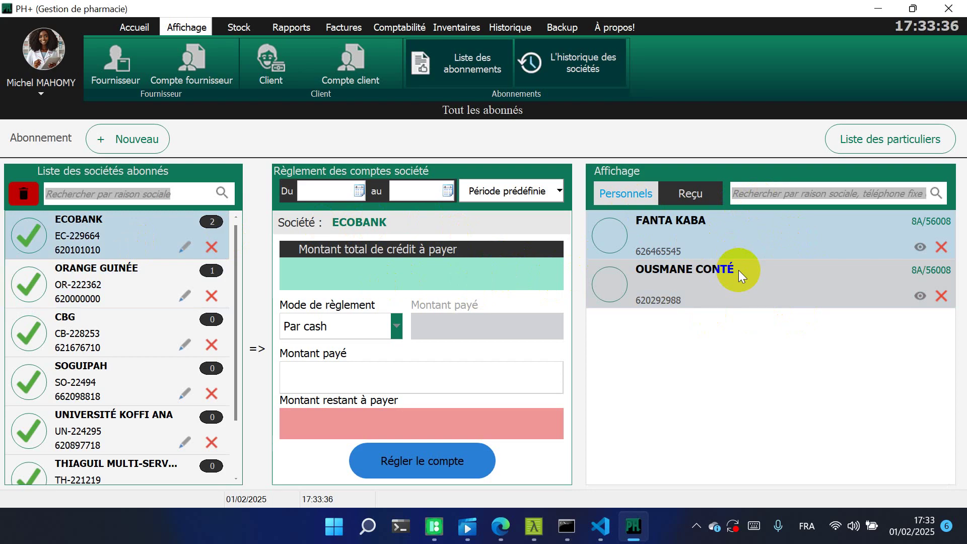
left_click(689, 196)
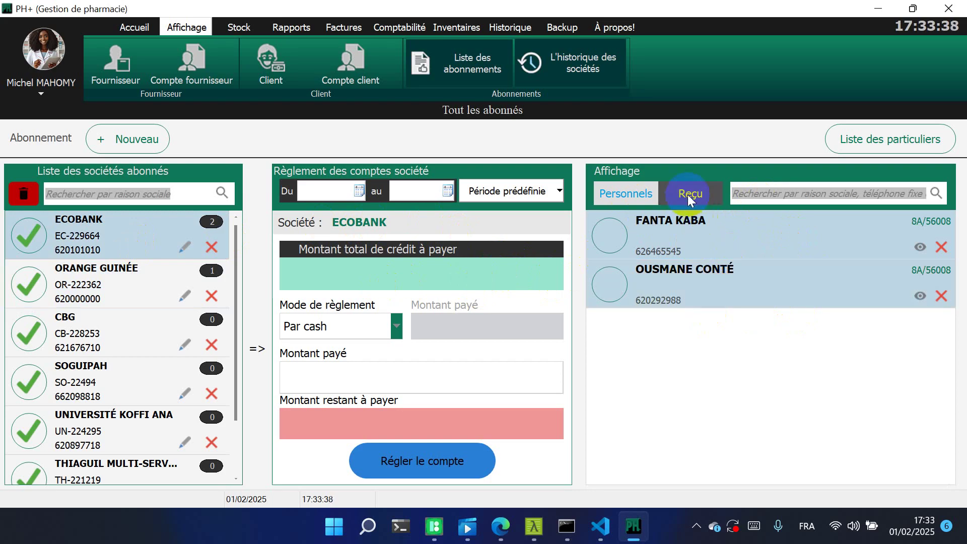
left_click(689, 198)
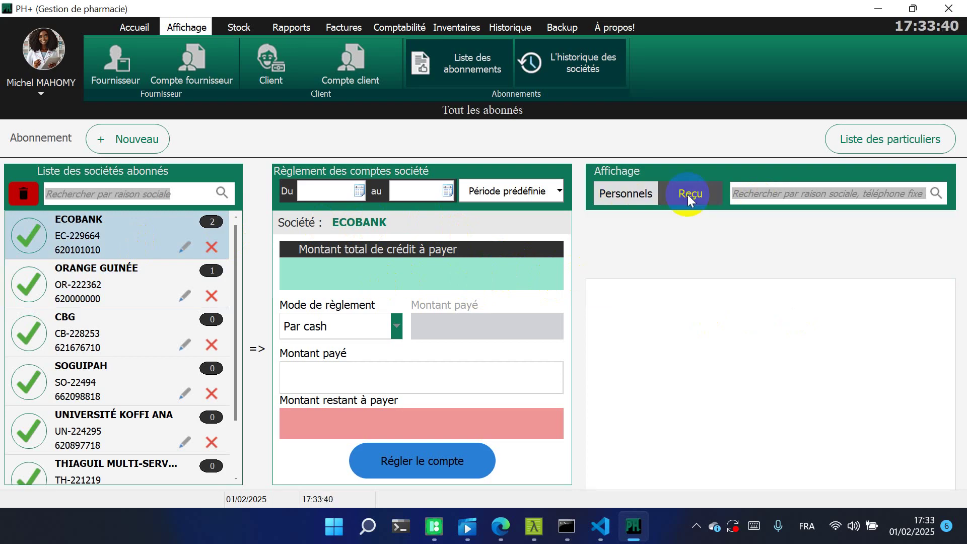
Look through UNIVERSITÉ KOFFI ANA, SOGUIPAH, CBG and ORANGE GUINÉE, then open a blank Fiche d'abonnement
left_click(141, 407)
left_click(134, 384)
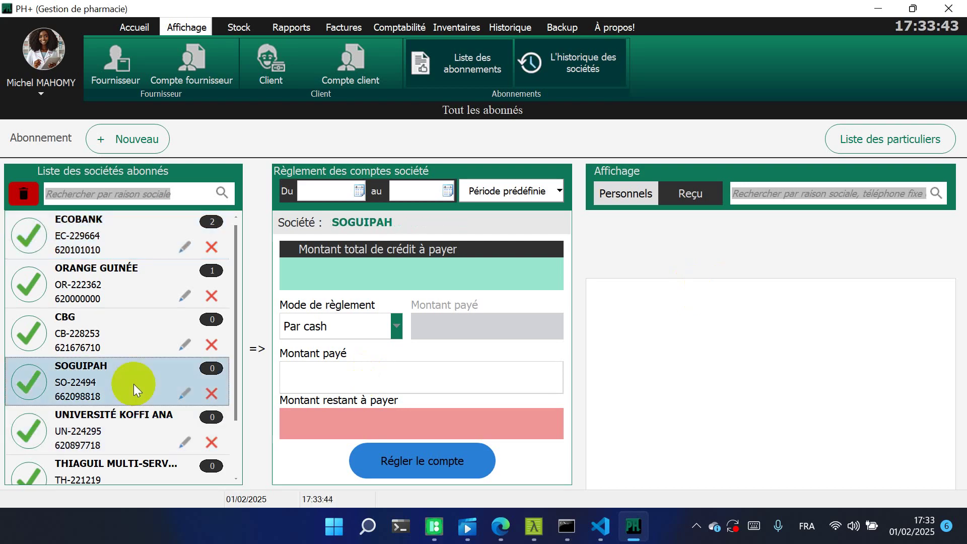
left_click(122, 344)
left_click(119, 297)
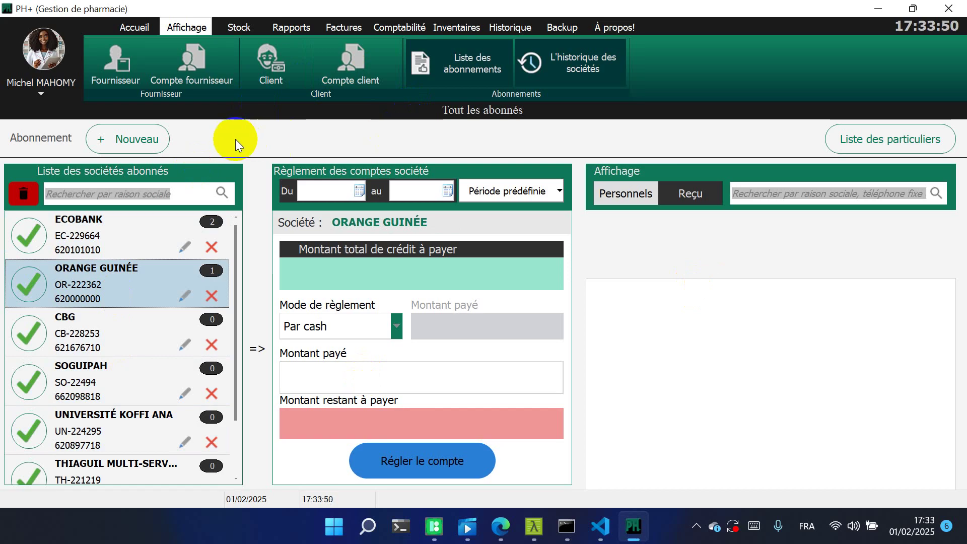
left_click(130, 141)
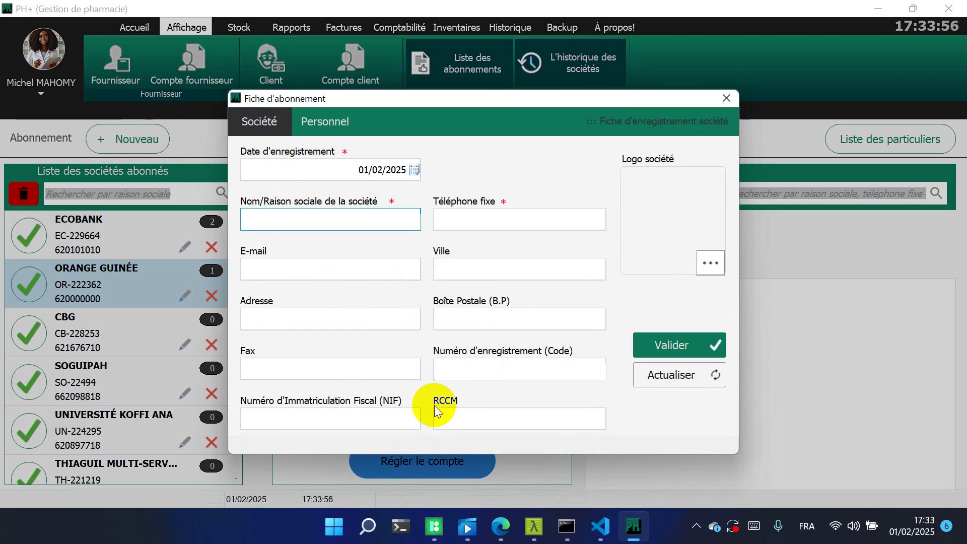
Pick CBG as Société d'appartenance on the Personnel tab, discard the form, and show the companies history
left_click(330, 122)
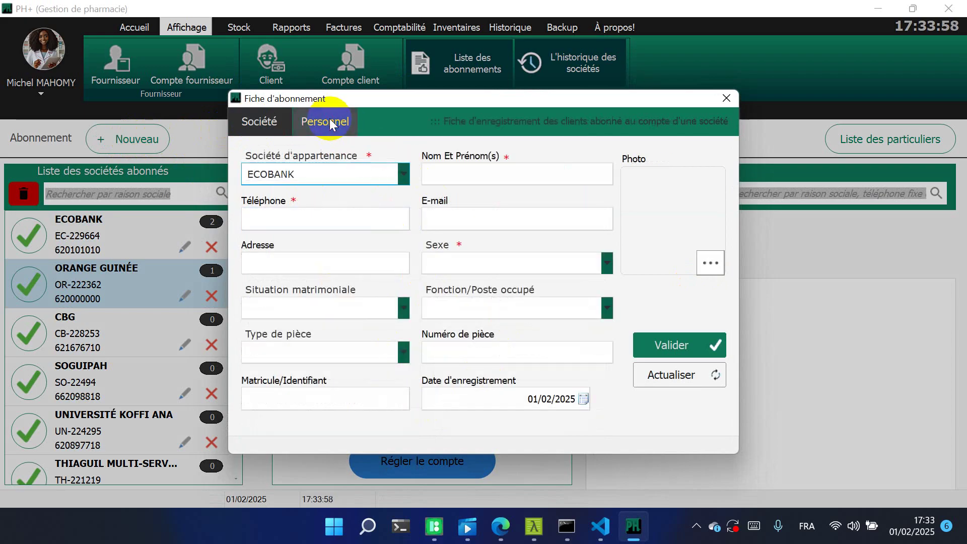
left_click(403, 173)
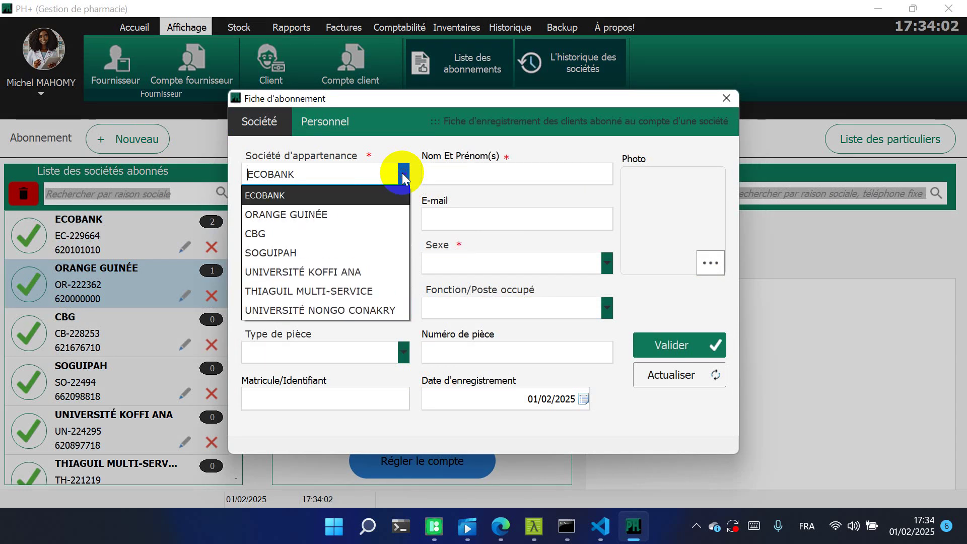
left_click(338, 238)
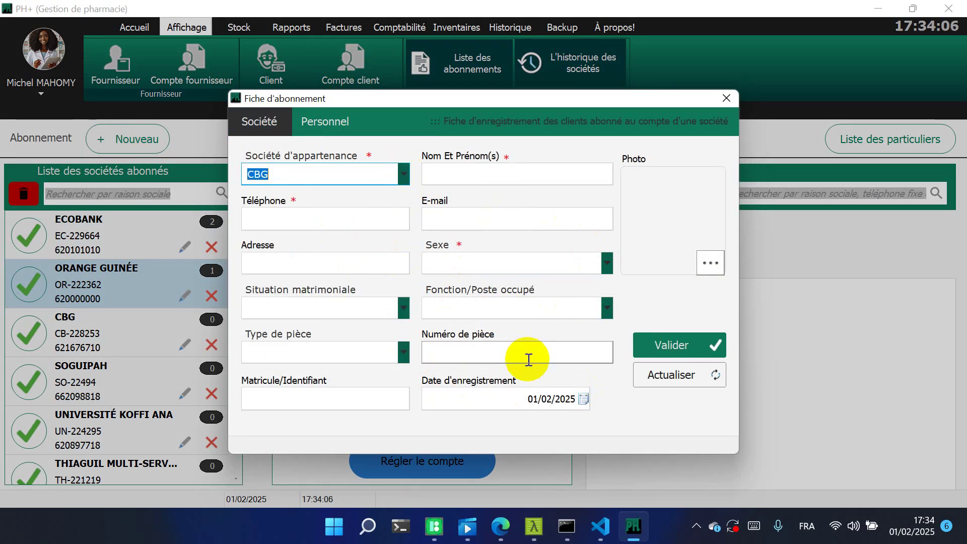
left_click(728, 98)
left_click(591, 54)
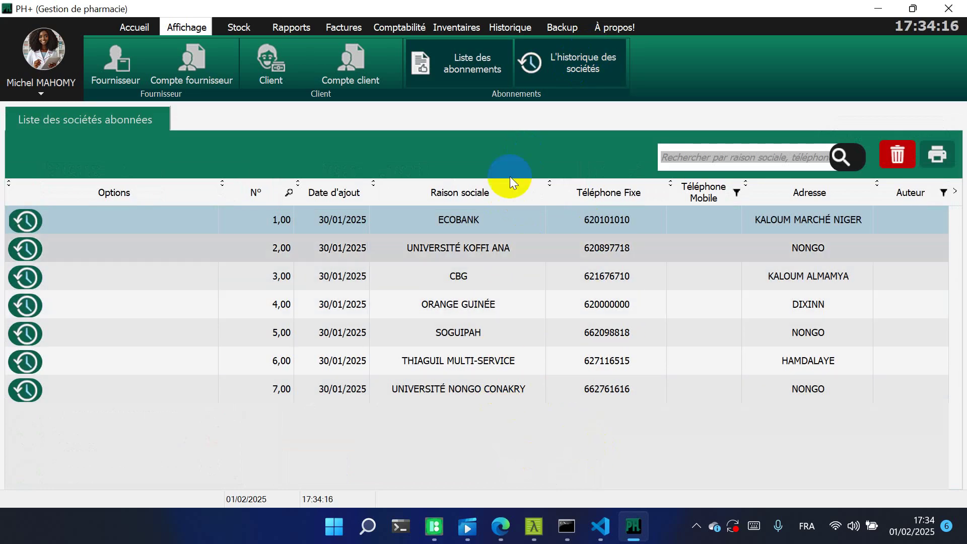
Display the product stock grid from the Stock ribbon
left_click(239, 28)
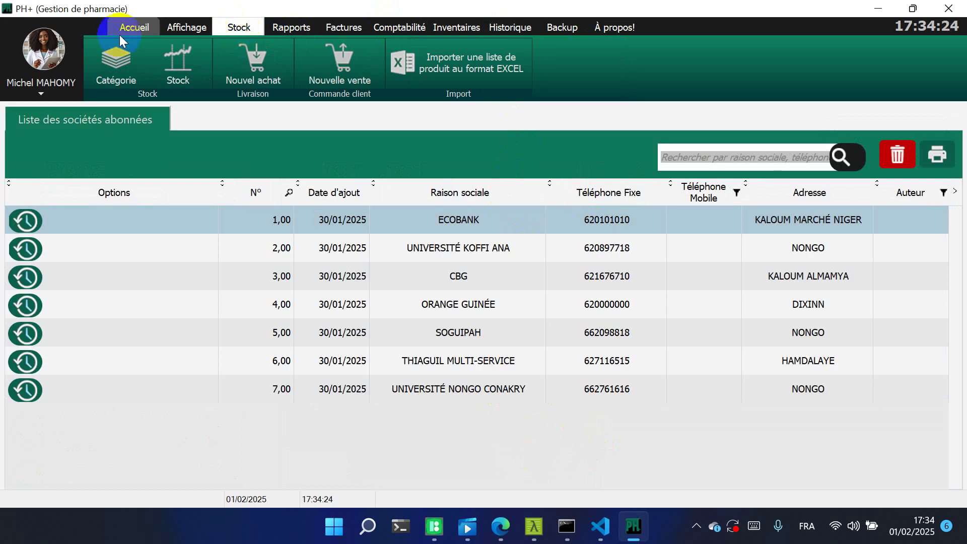
left_click(169, 61)
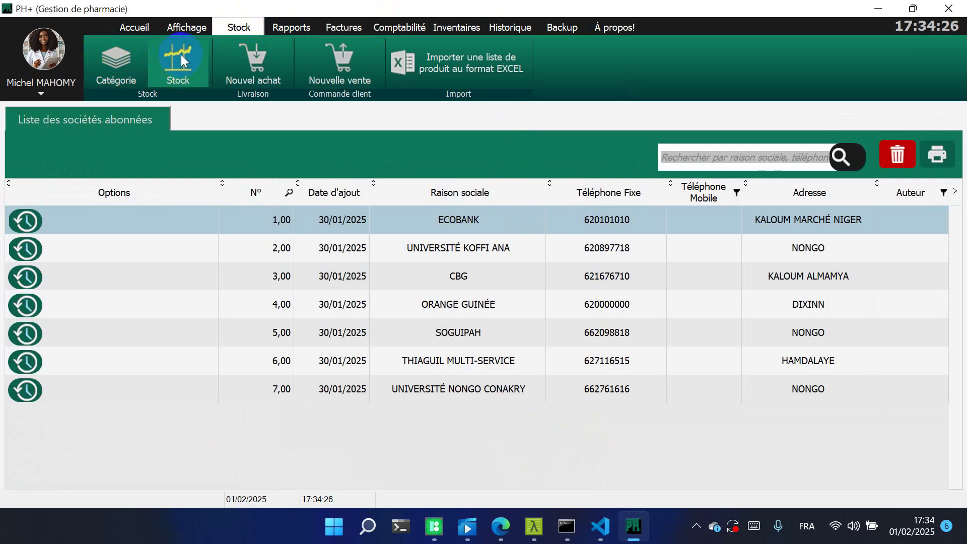
left_click(180, 54)
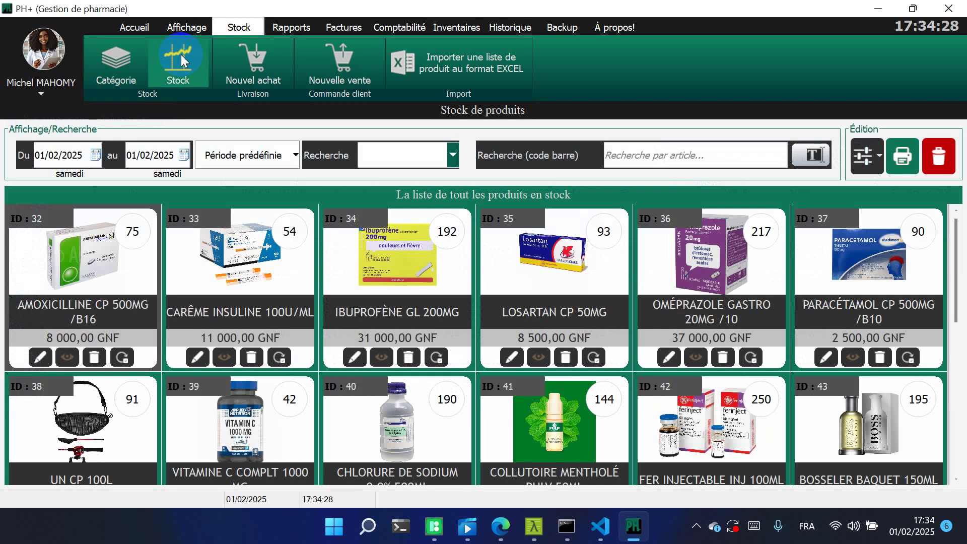
left_click(513, 353)
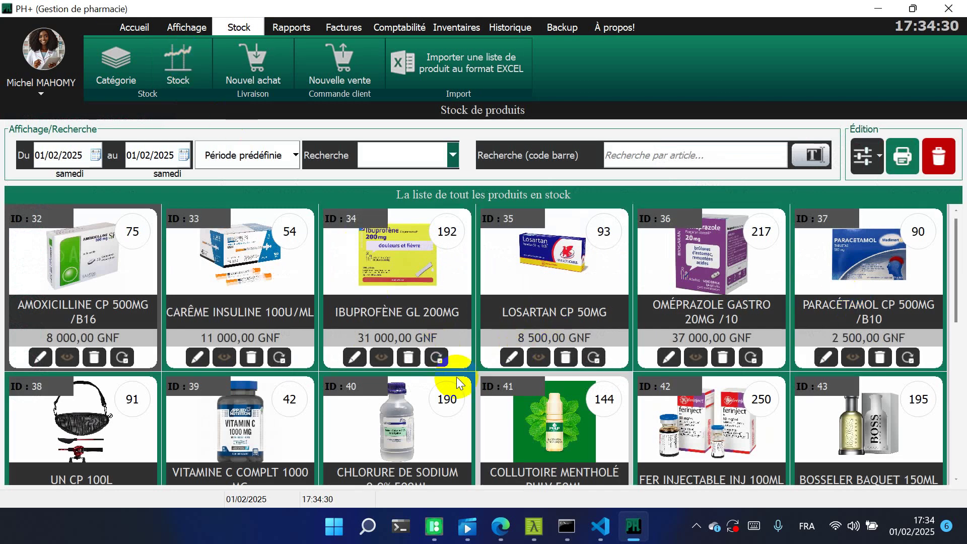
left_click(199, 358)
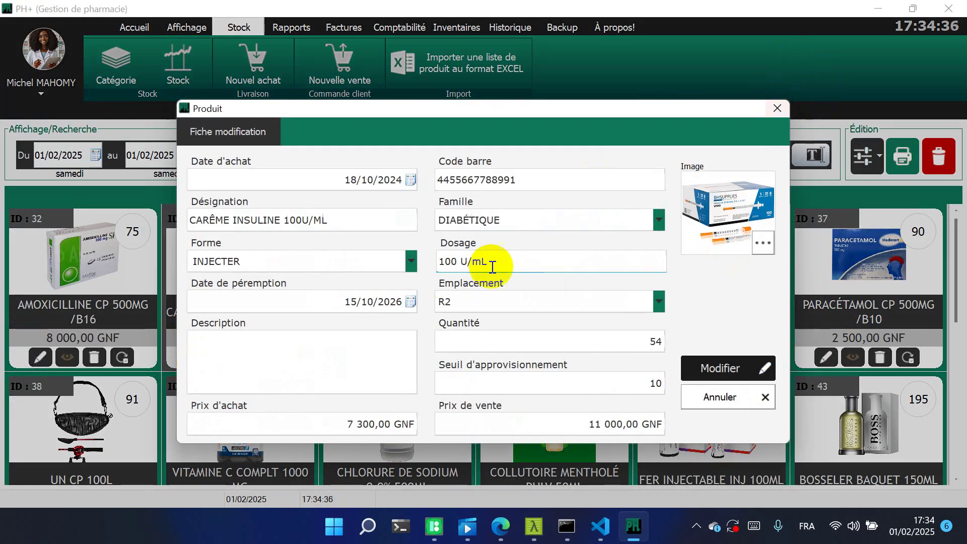
left_click(777, 108)
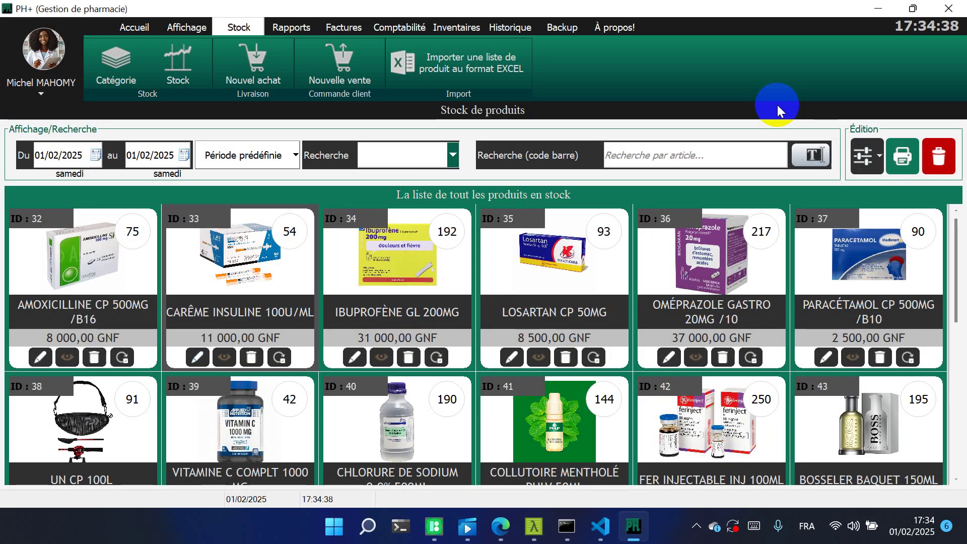
left_click(251, 359)
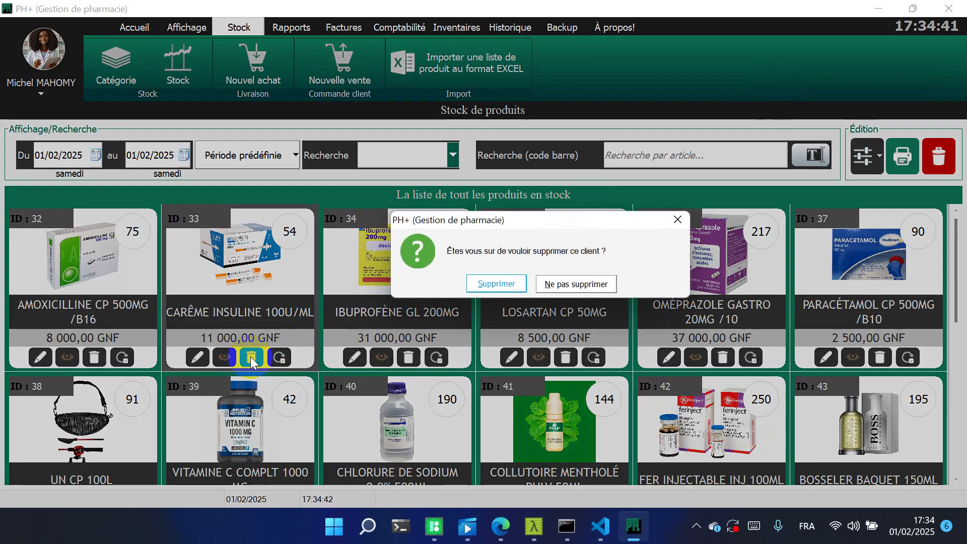
left_click(592, 284)
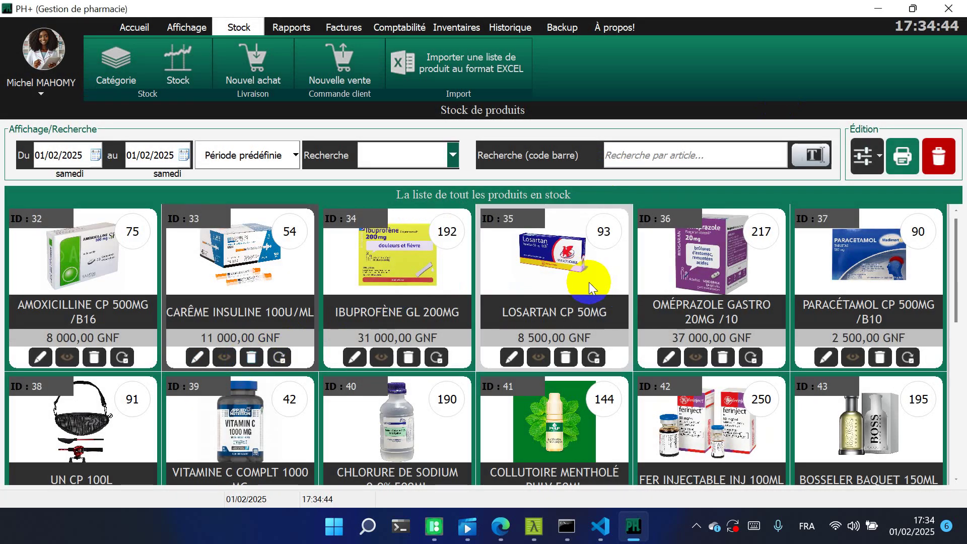
left_click(225, 358)
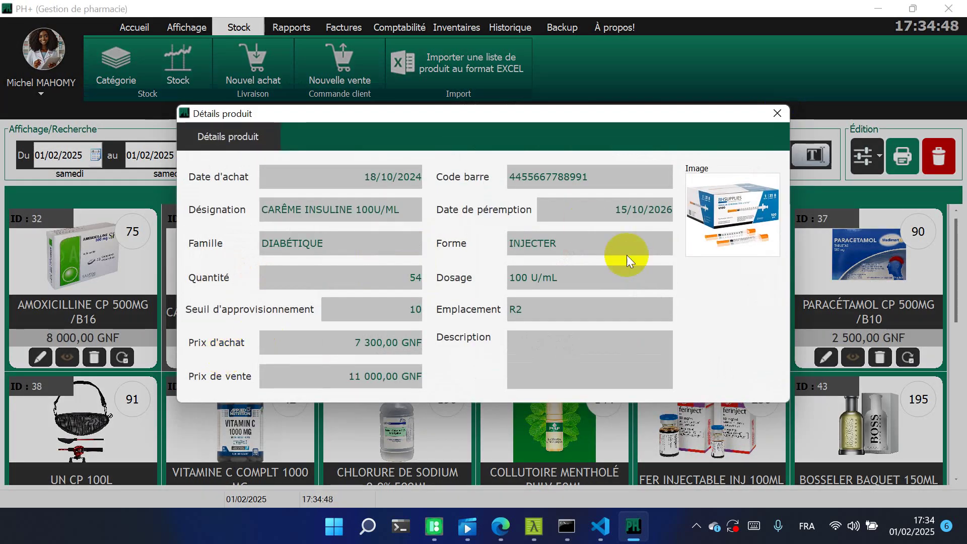
left_click(774, 114)
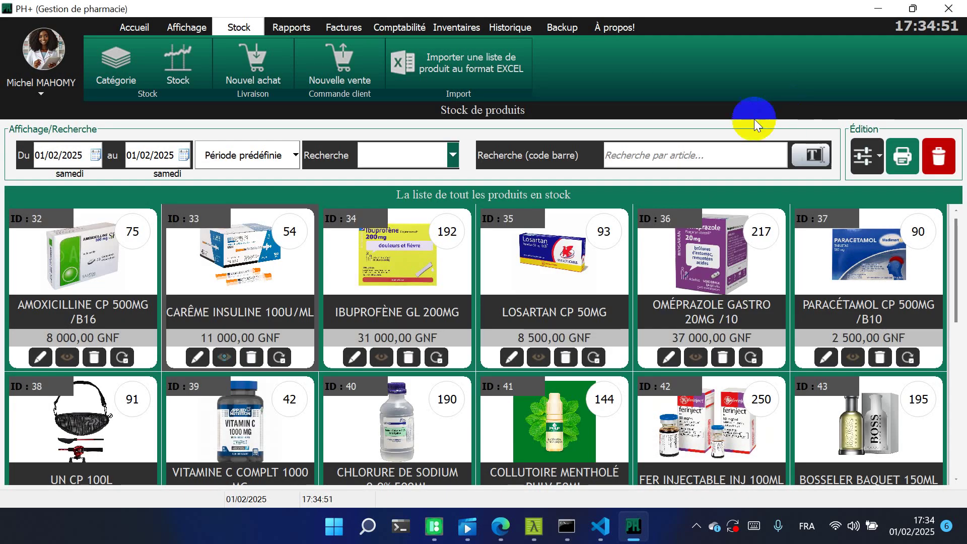
left_click(280, 357)
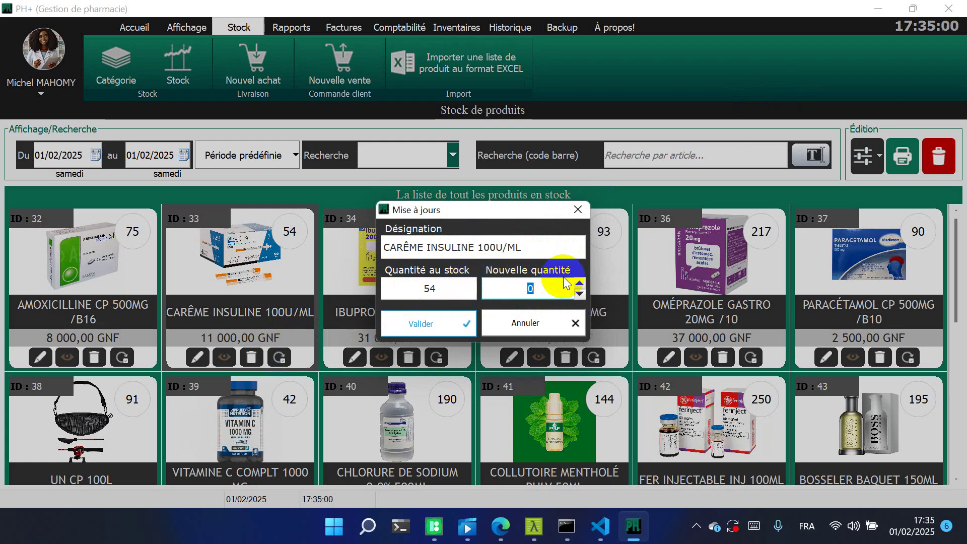
left_click(579, 208)
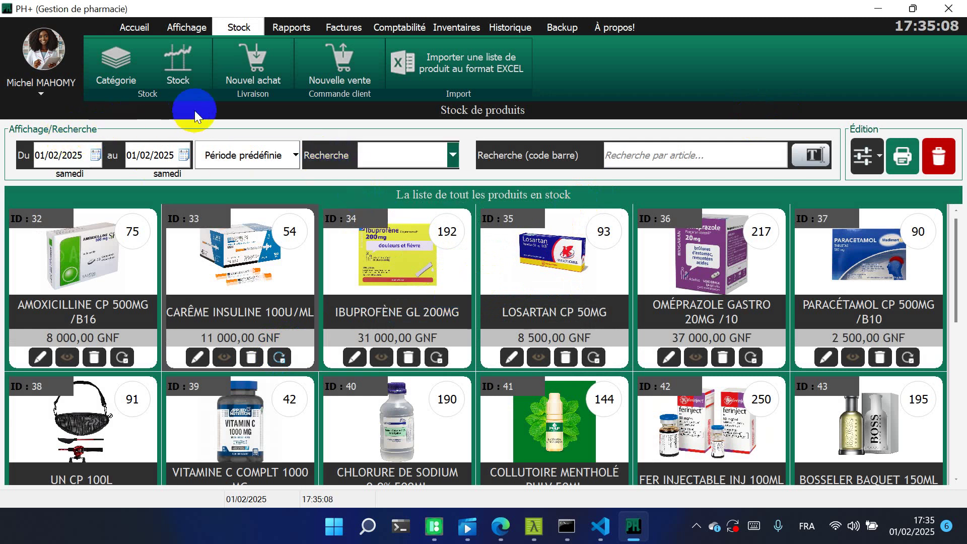
left_click(235, 151)
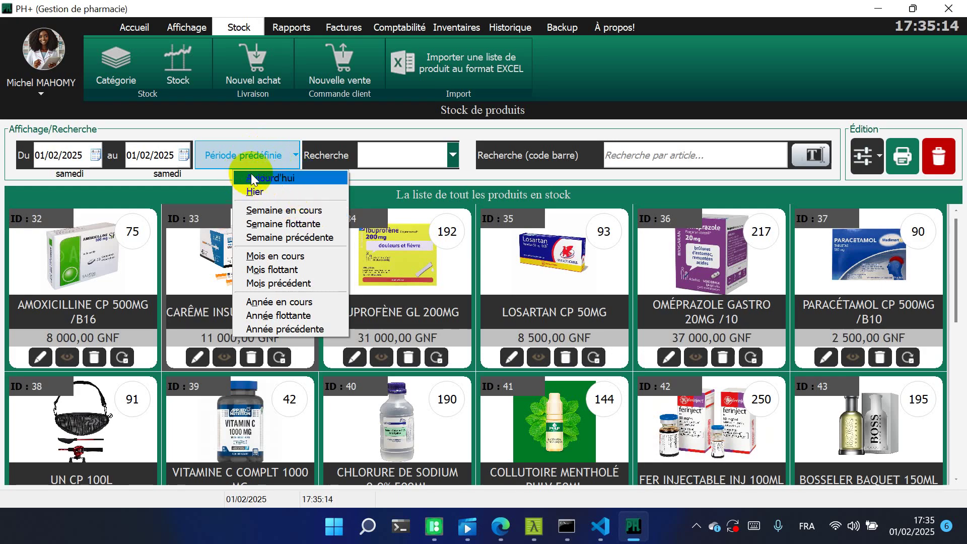
Try the Aujourd'hui, Hier, Semaine en cours and Semaine précédente periods, then settle on Année précédente
left_click(306, 177)
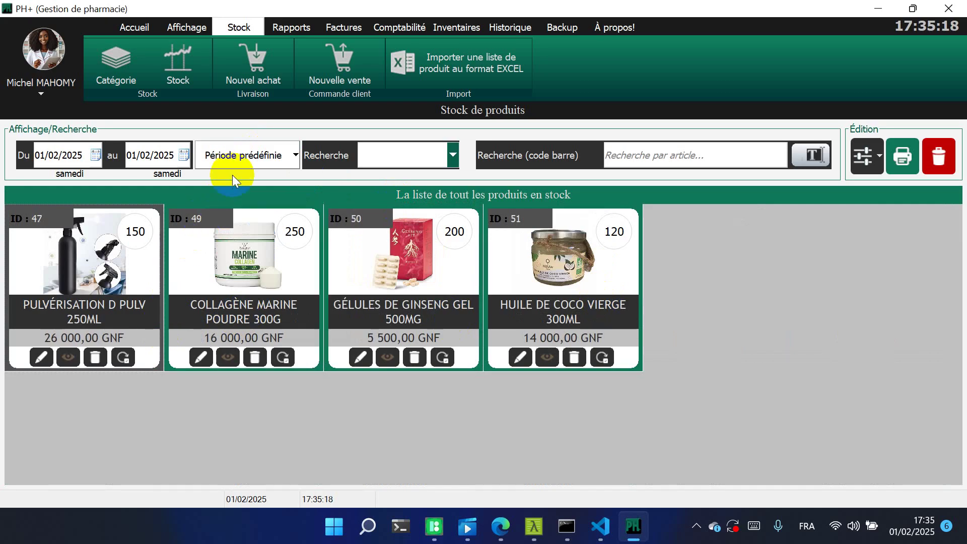
left_click(254, 156)
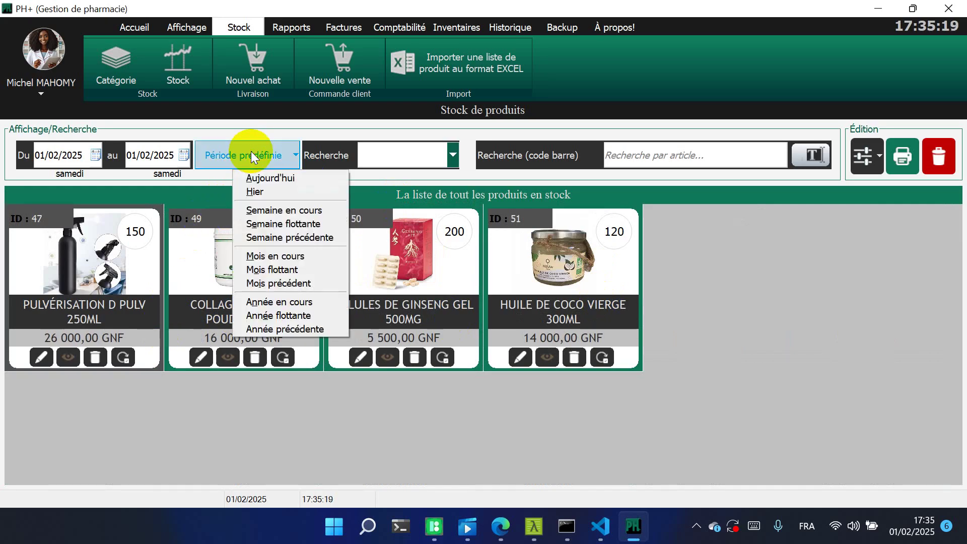
left_click(282, 192)
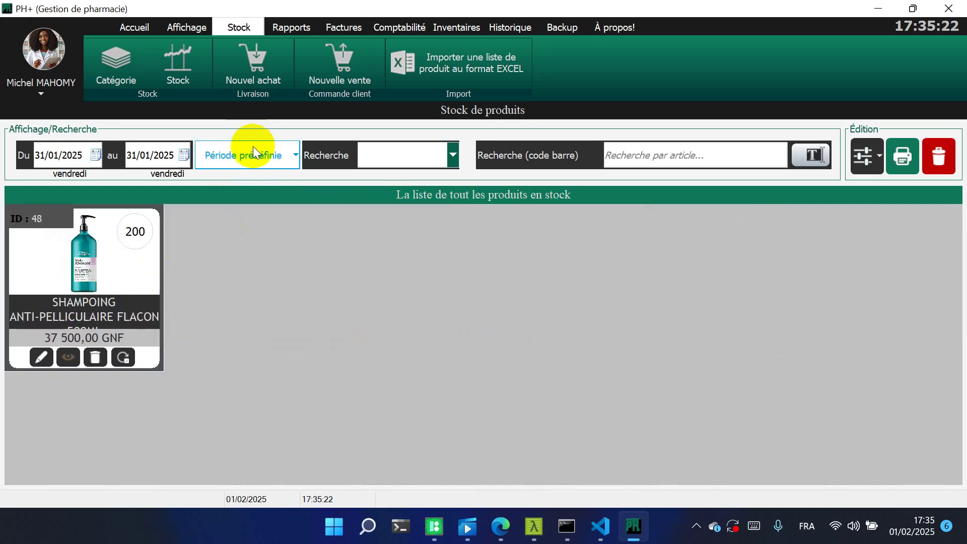
left_click(252, 147)
left_click(275, 211)
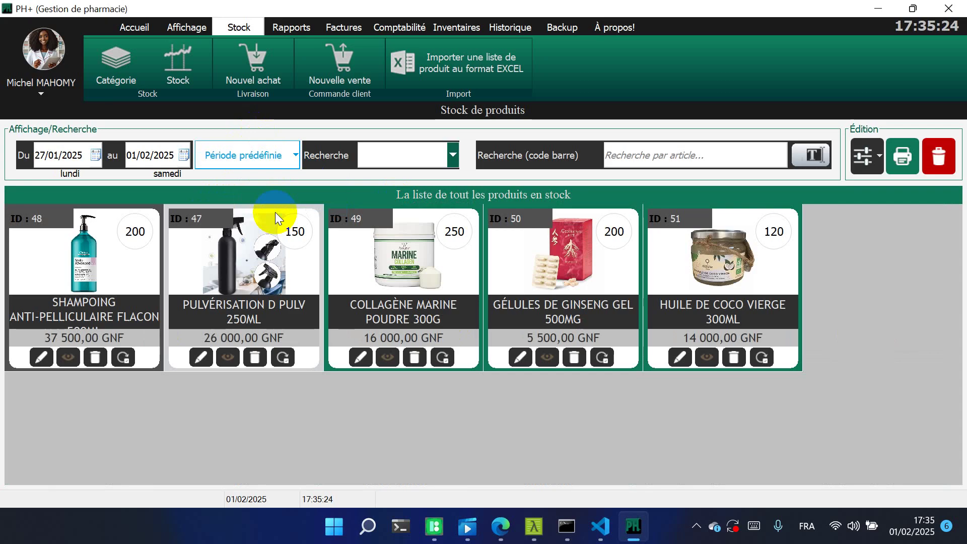
left_click(272, 163)
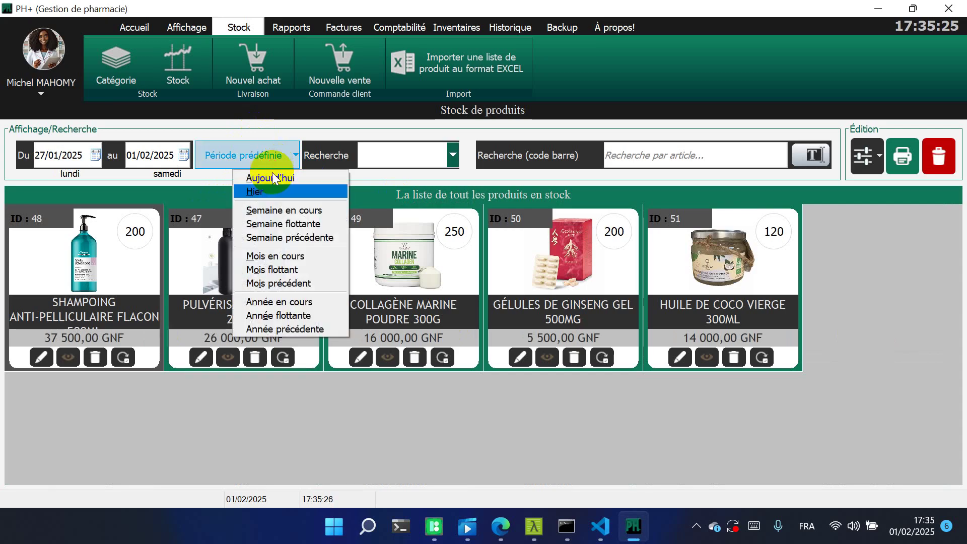
left_click(292, 240)
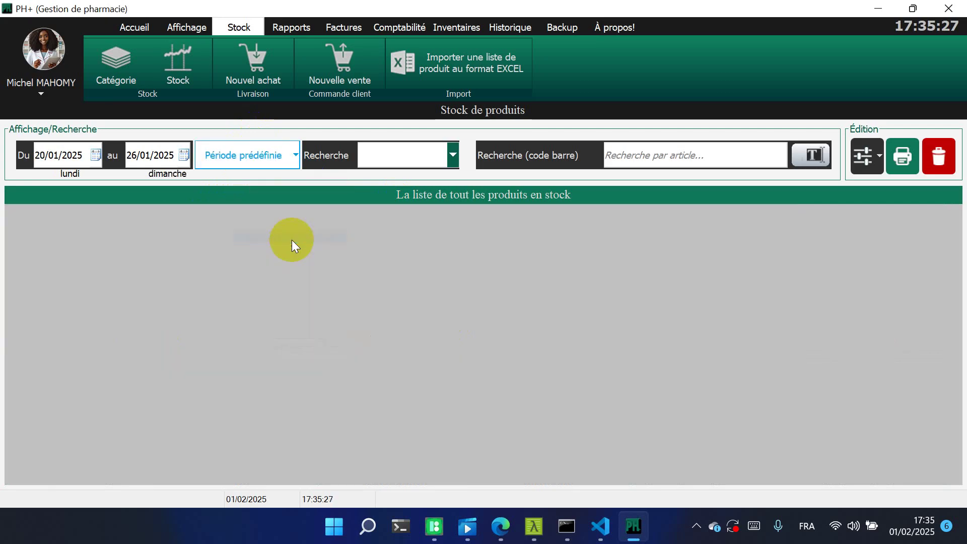
left_click(268, 159)
left_click(304, 330)
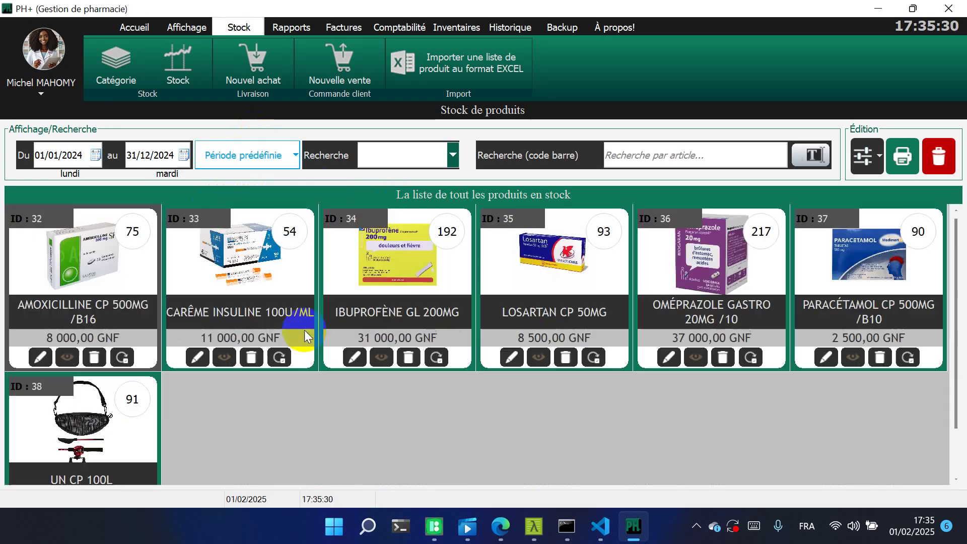
left_click(271, 156)
left_click(272, 156)
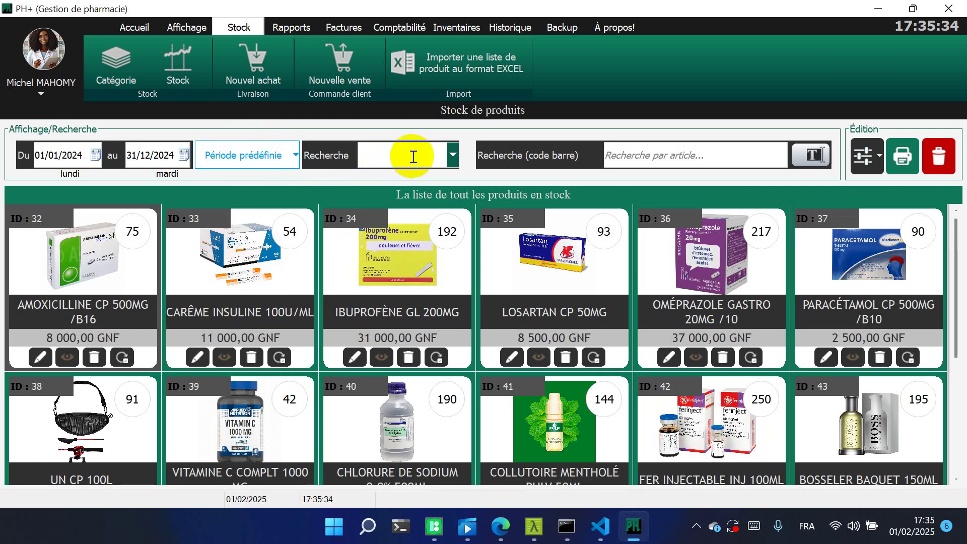
left_click(452, 157)
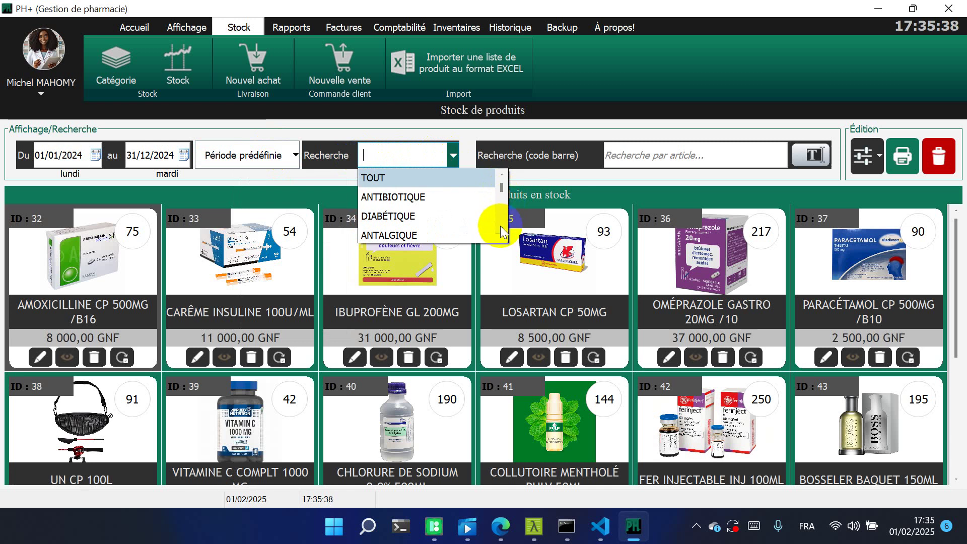
scroll(500, 225, "down", 3)
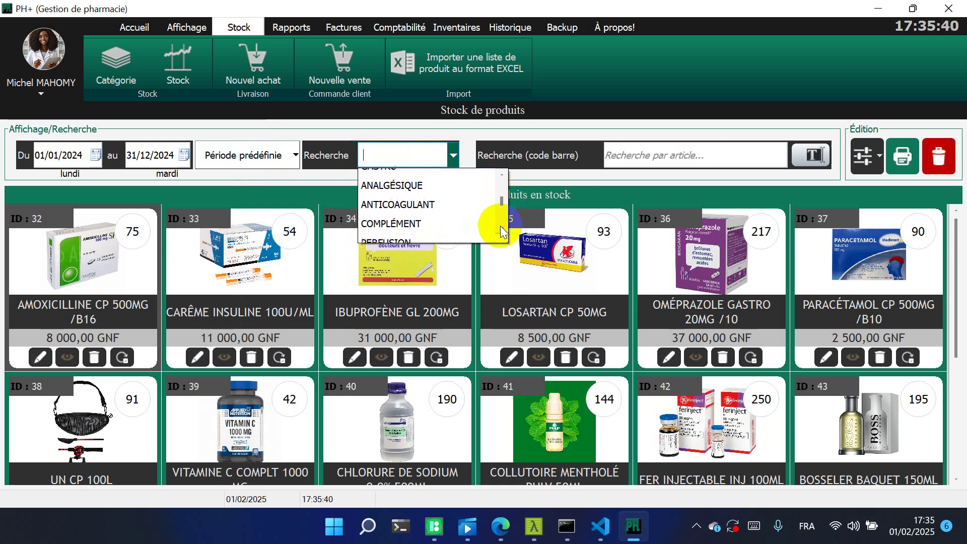
left_click(417, 218)
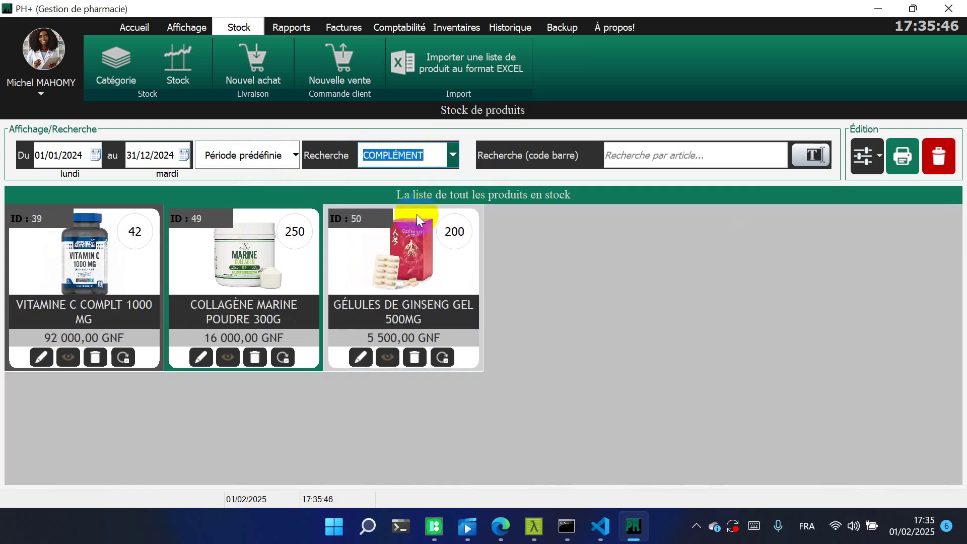
left_click(454, 163)
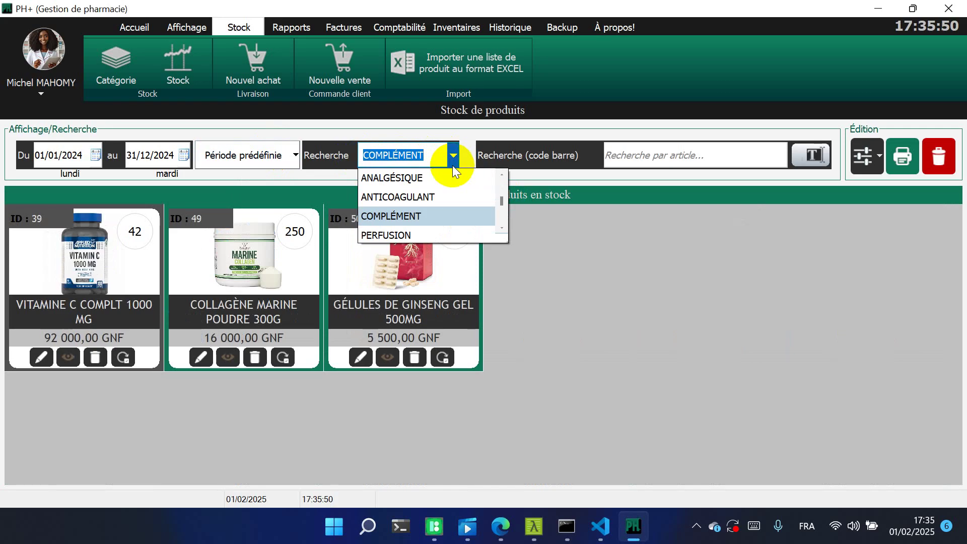
left_click(419, 234)
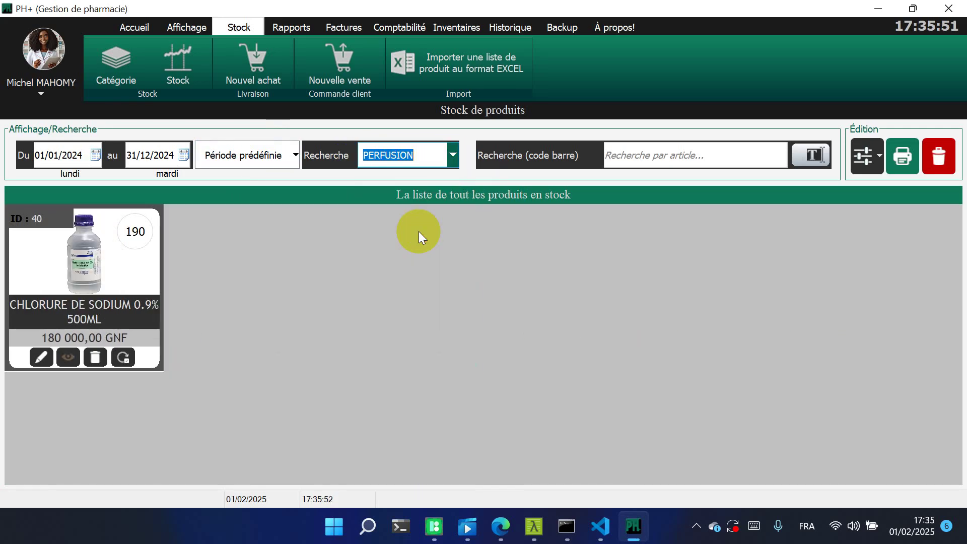
left_click(454, 157)
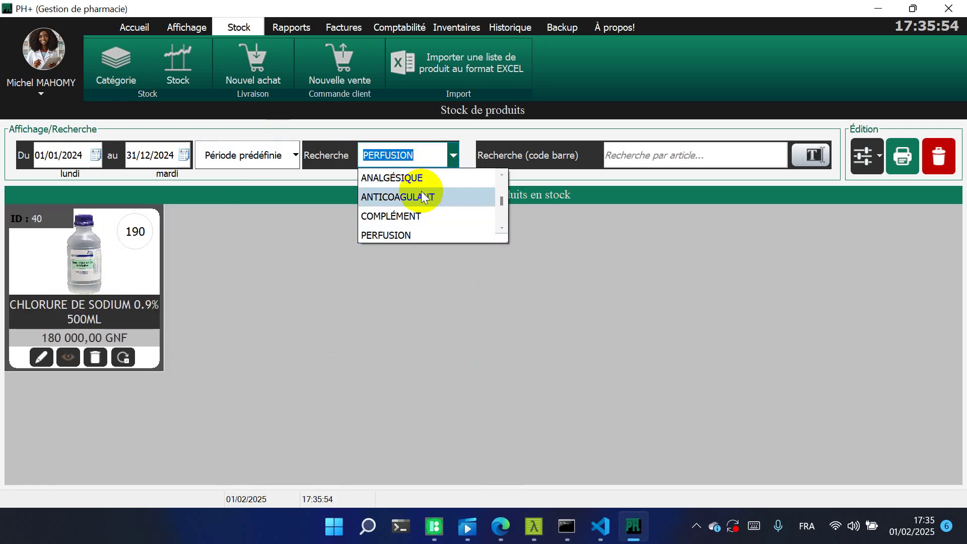
left_click(423, 196)
left_click(453, 157)
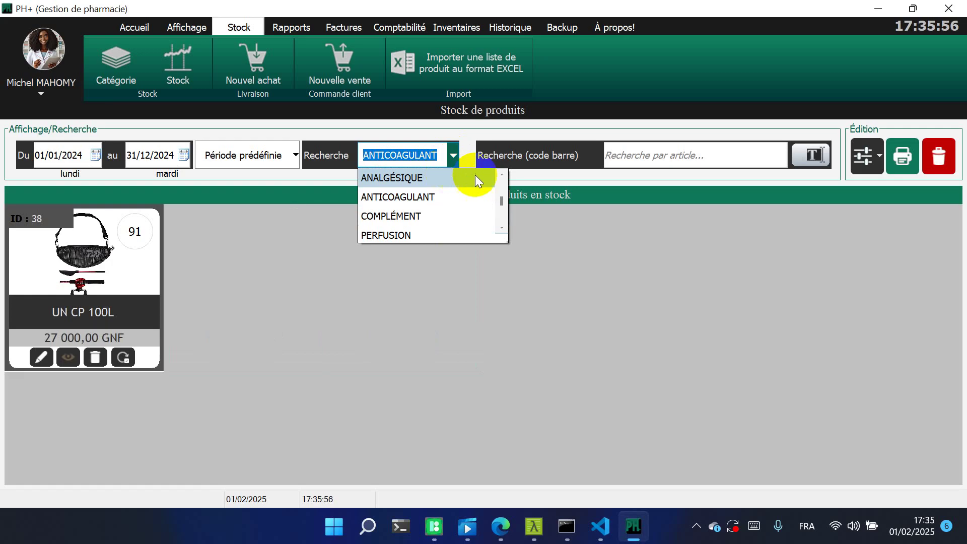
scroll(498, 177, "up", 1)
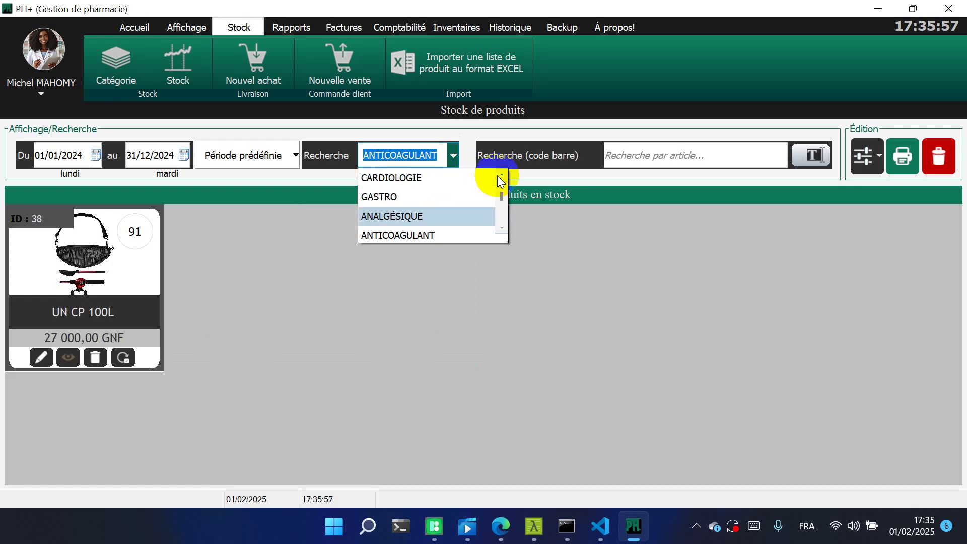
left_click(436, 191)
left_click(456, 157)
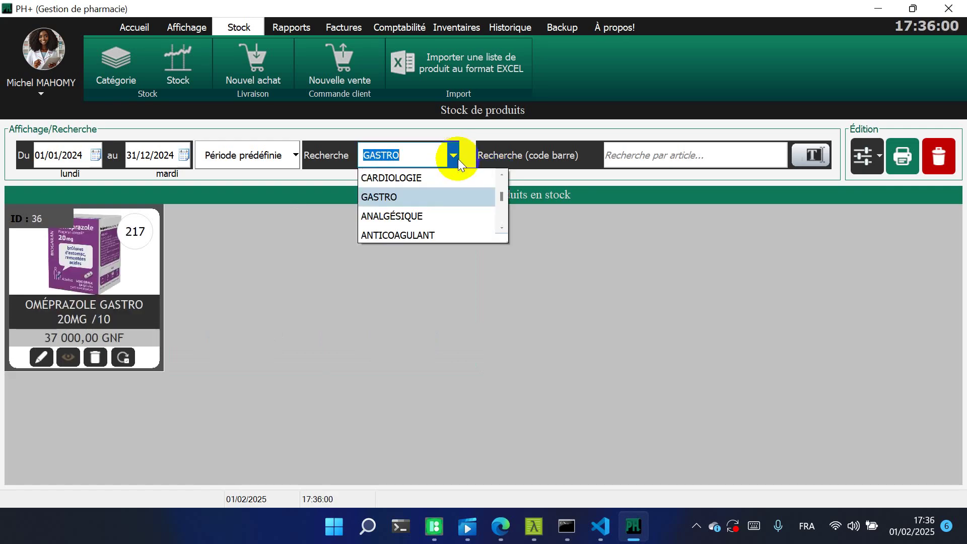
left_click_drag(501, 243, 458, 467)
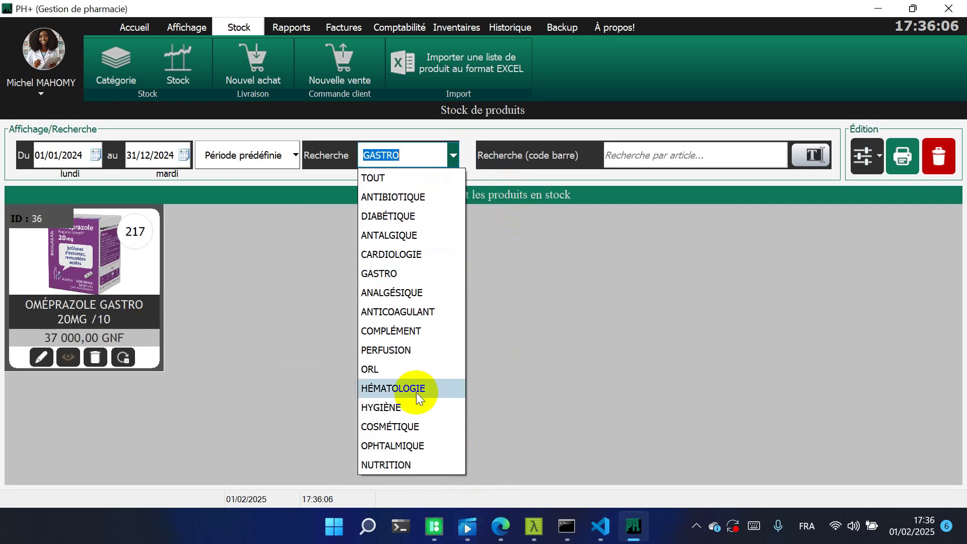
left_click(407, 408)
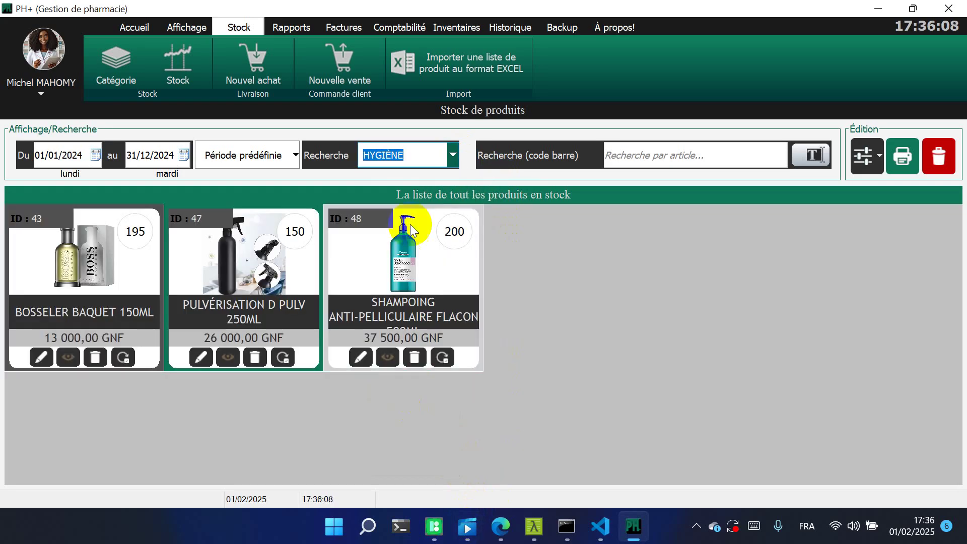
left_click(454, 160)
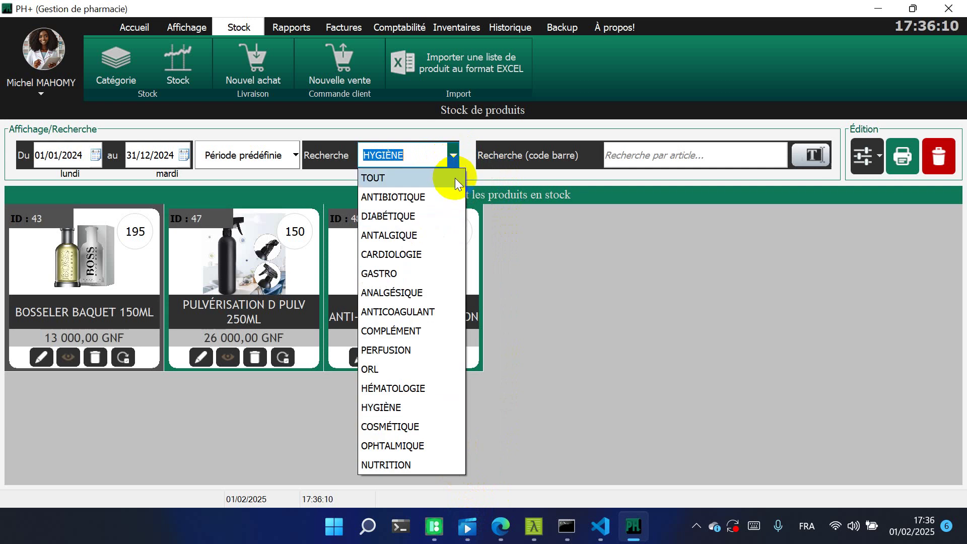
left_click(454, 177)
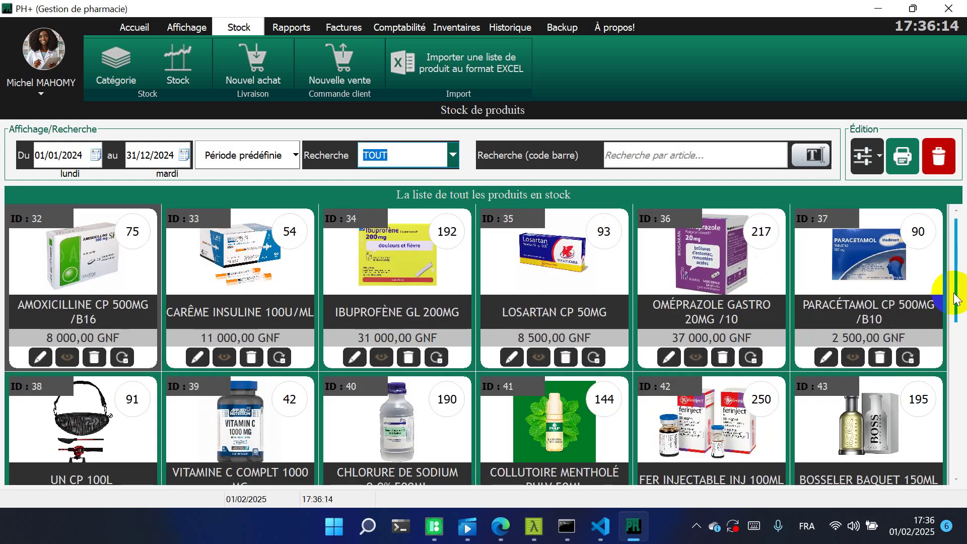
left_click_drag(954, 285, 950, 255)
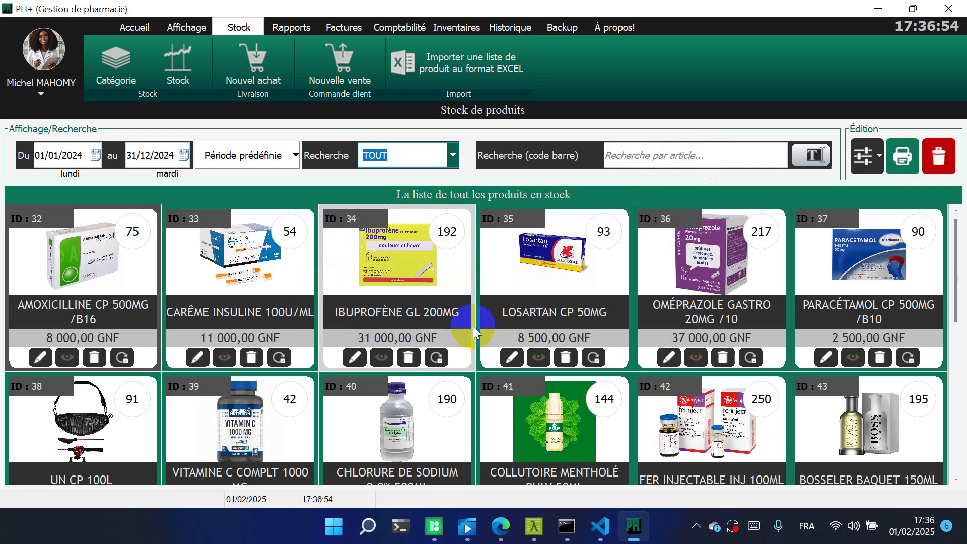
Switch the stock search to Désignation, search for IBU, then clear the search
left_click(814, 159)
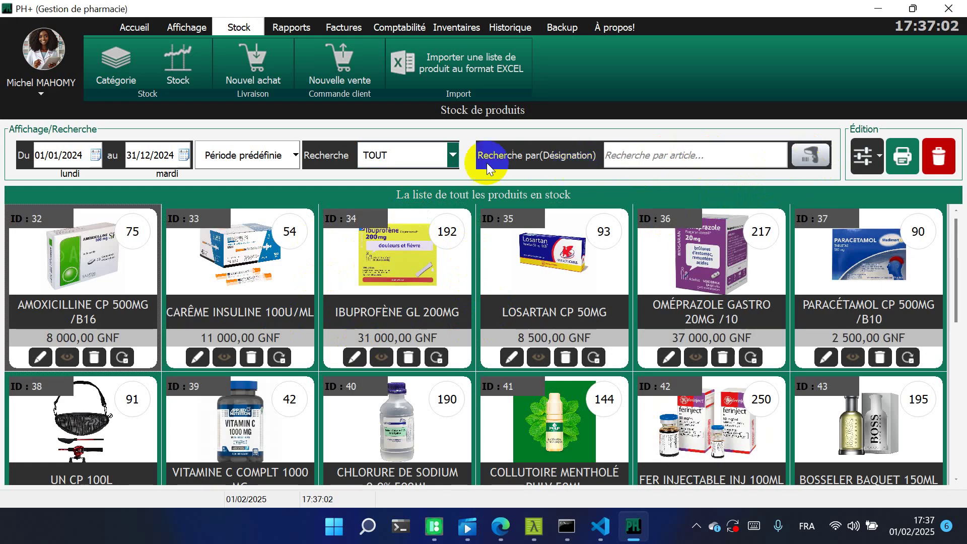
left_click(635, 152)
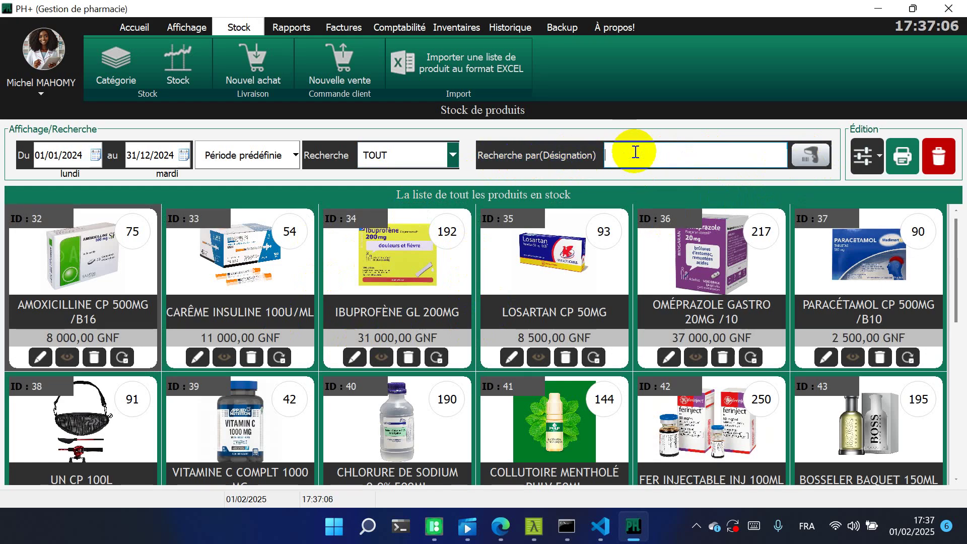
type("I")
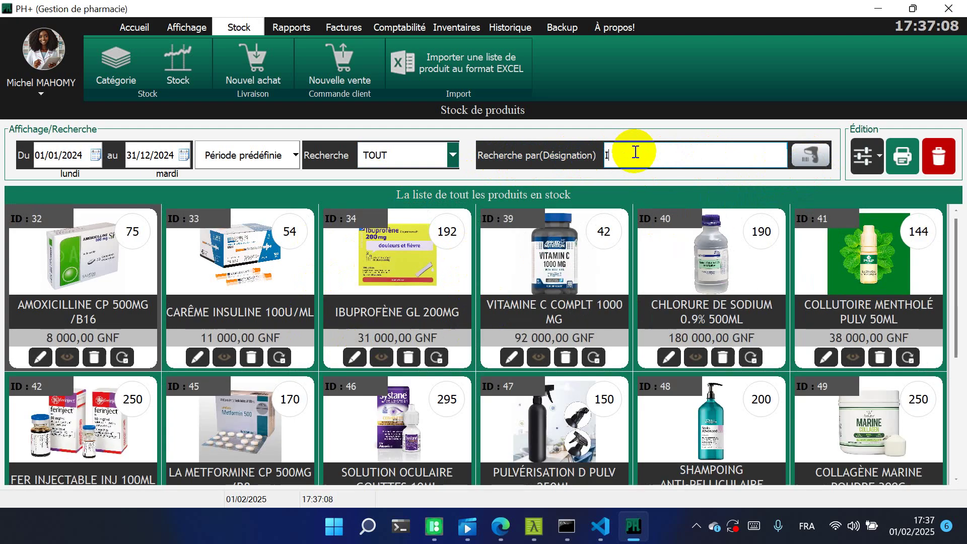
type("BU")
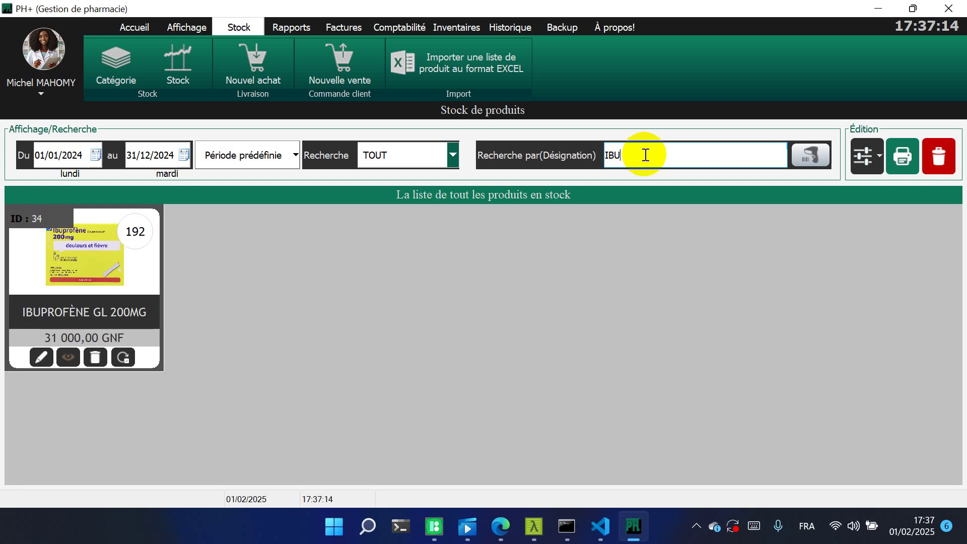
key("BackSpace")
key("BackSpace")
key("BackSpace")
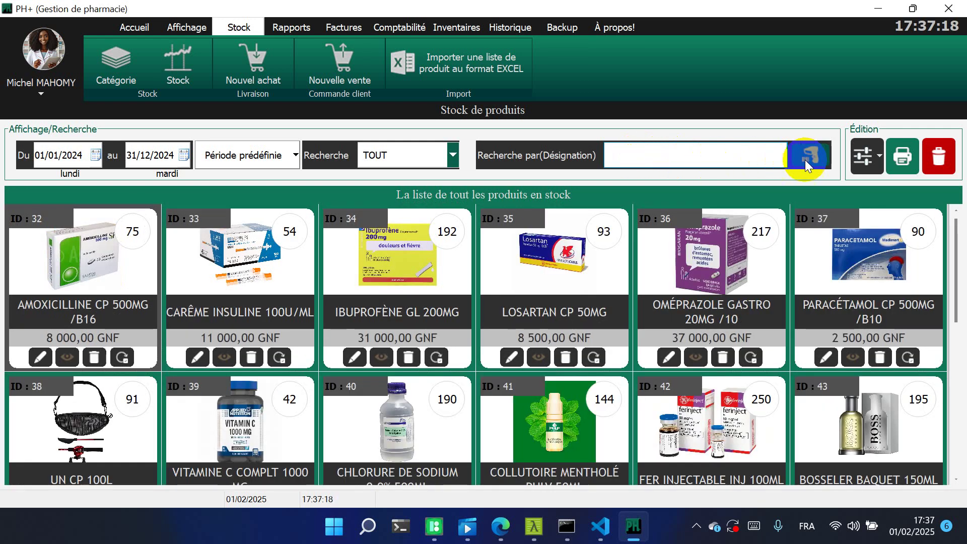
Switch the stock list display to Mode tableau
left_click(870, 157)
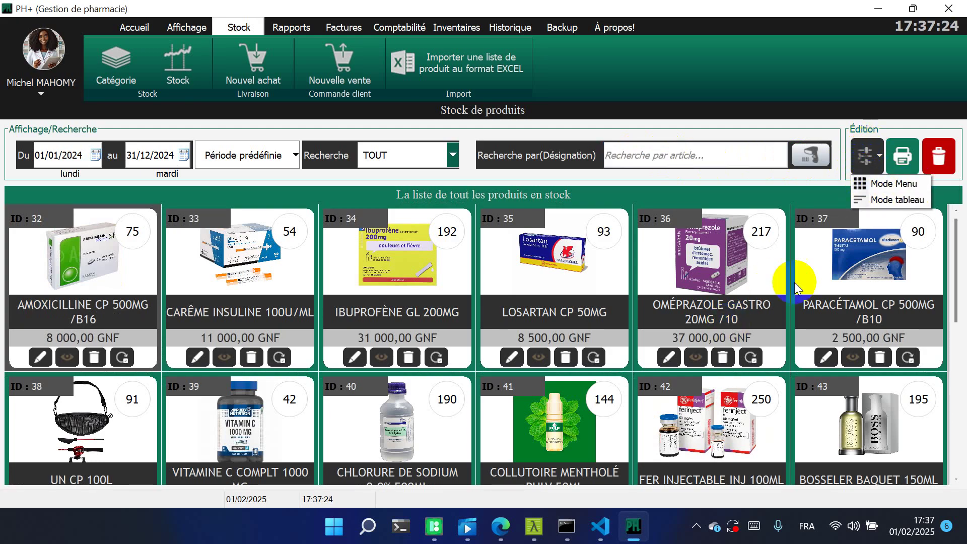
left_click(898, 199)
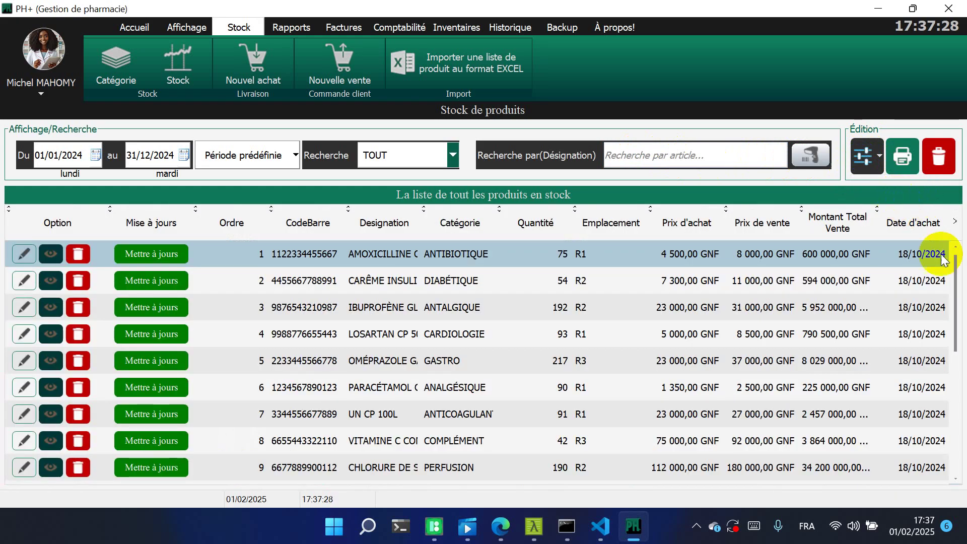
mouse_move(955, 278)
left_mouse_down()
mouse_move(953, 304)
mouse_move(954, 277)
left_mouse_up()
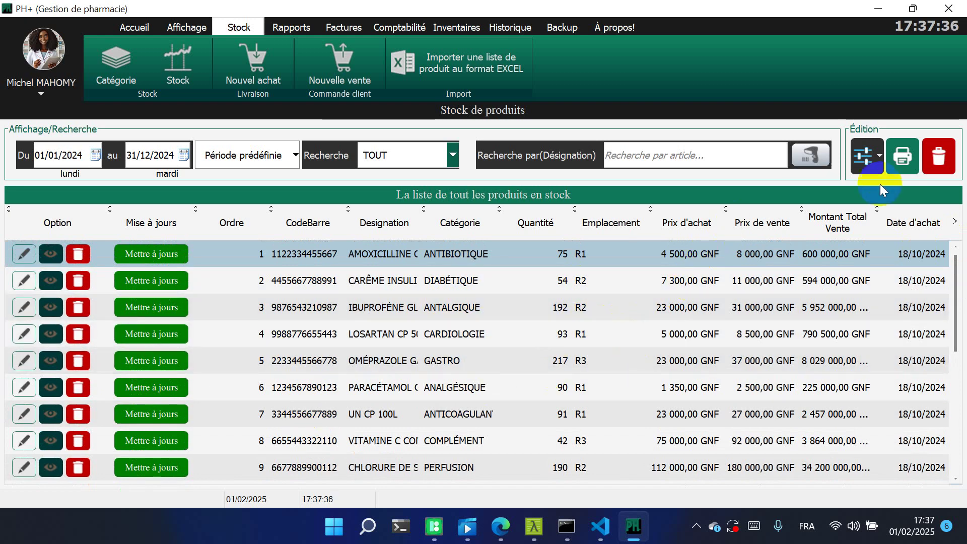
left_click(902, 165)
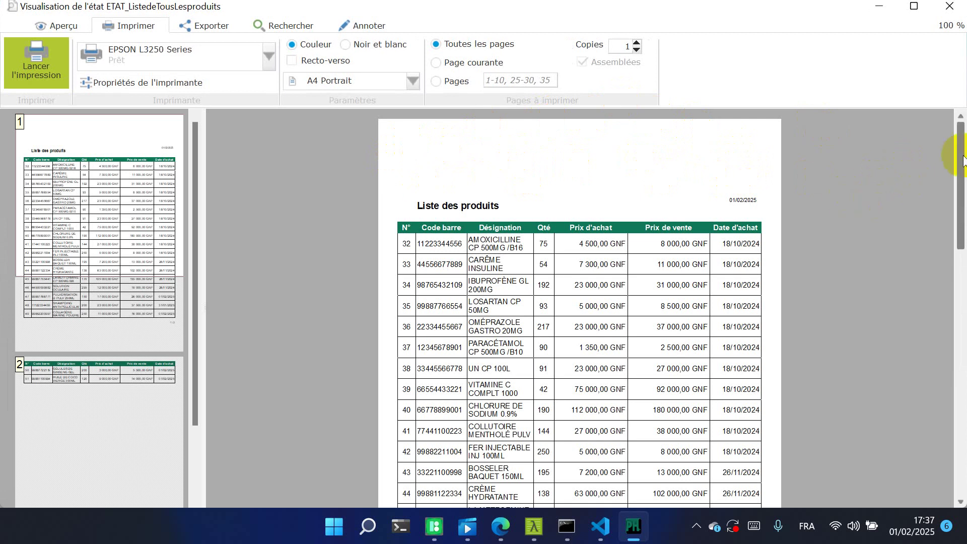
left_click_drag(960, 166, 943, 285)
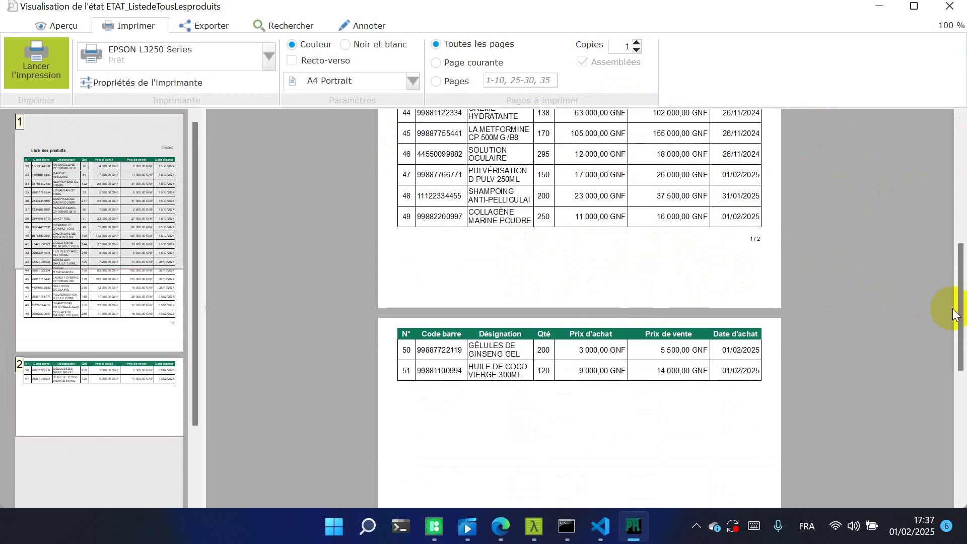
left_click_drag(960, 308, 951, 134)
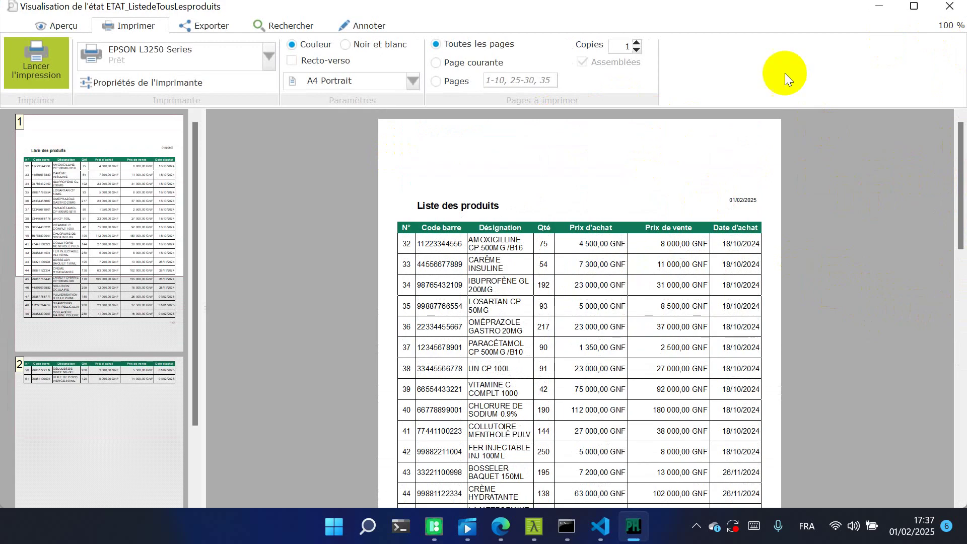
left_click(937, 11)
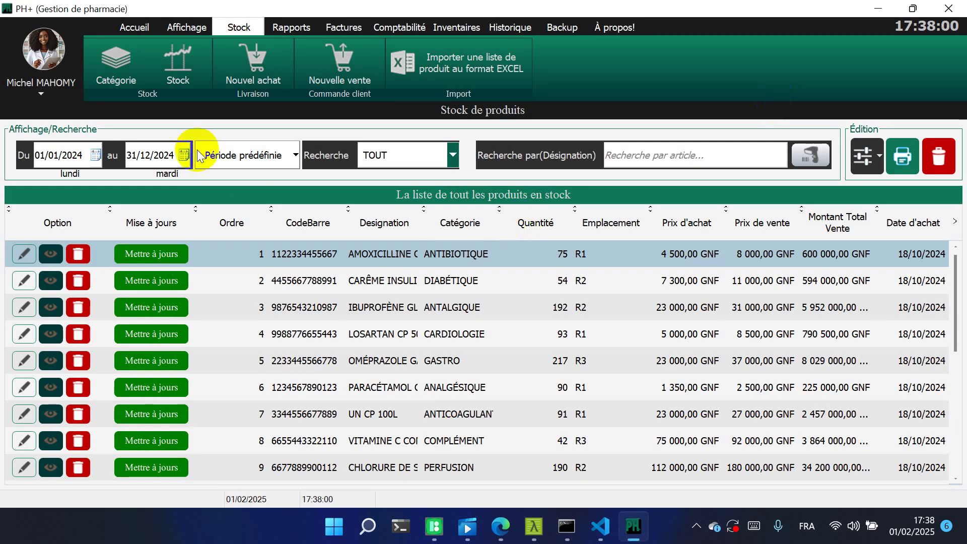
From Accueil, look over the Réglage paper-format settings and close them
left_click(140, 30)
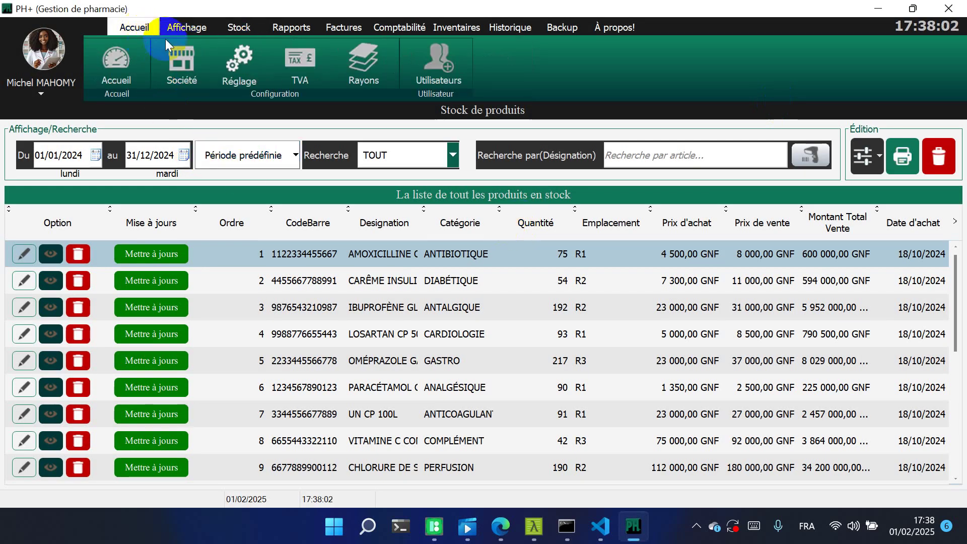
left_click(228, 62)
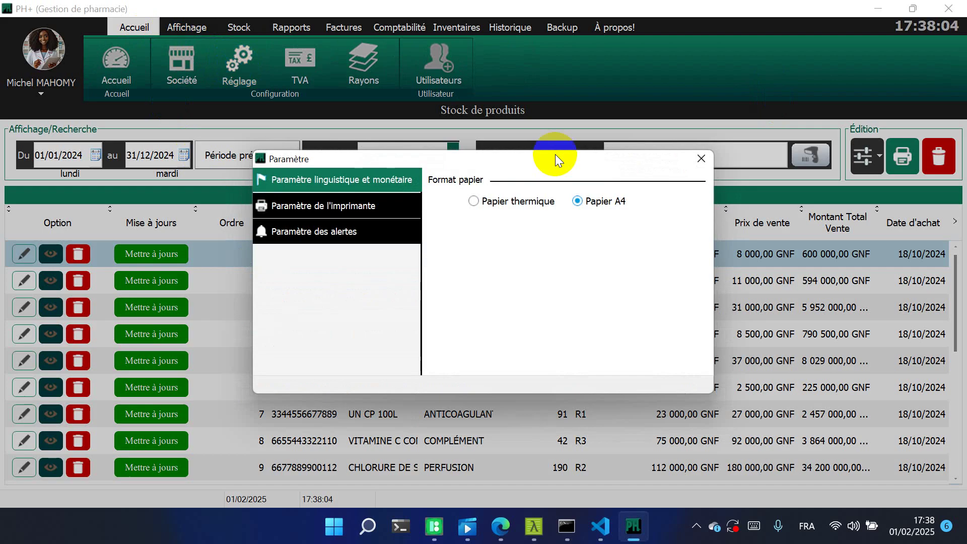
left_click(700, 160)
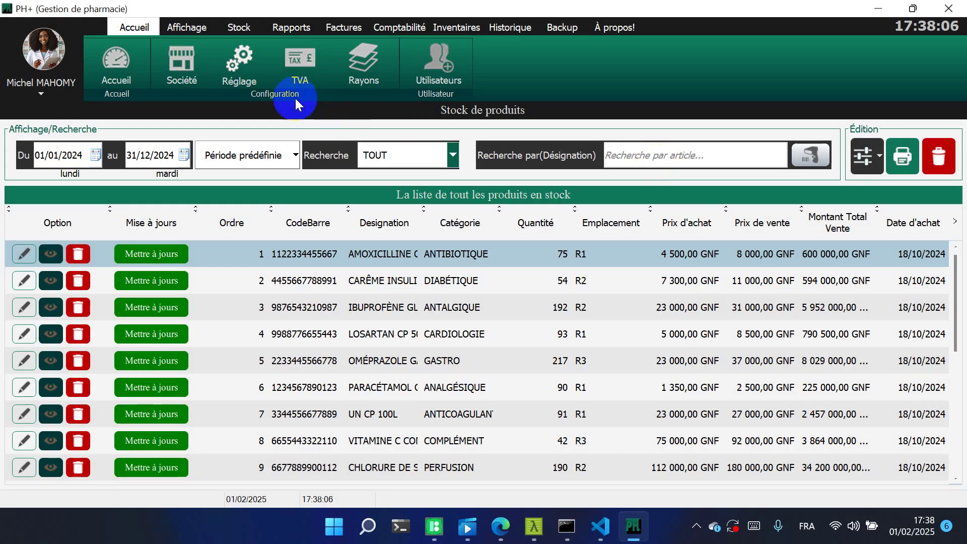
View the pharmacy's Société details from the user menu, then close them
left_click(51, 95)
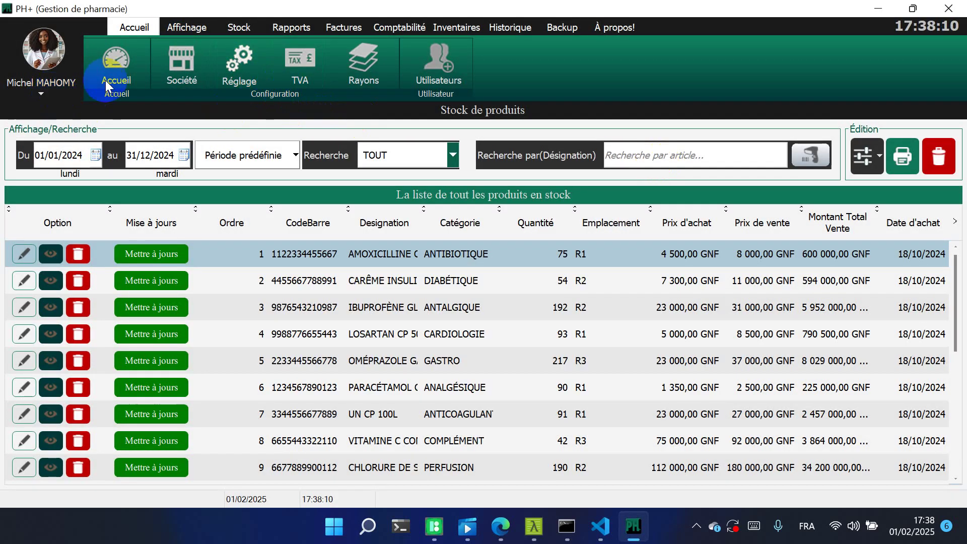
left_click(185, 57)
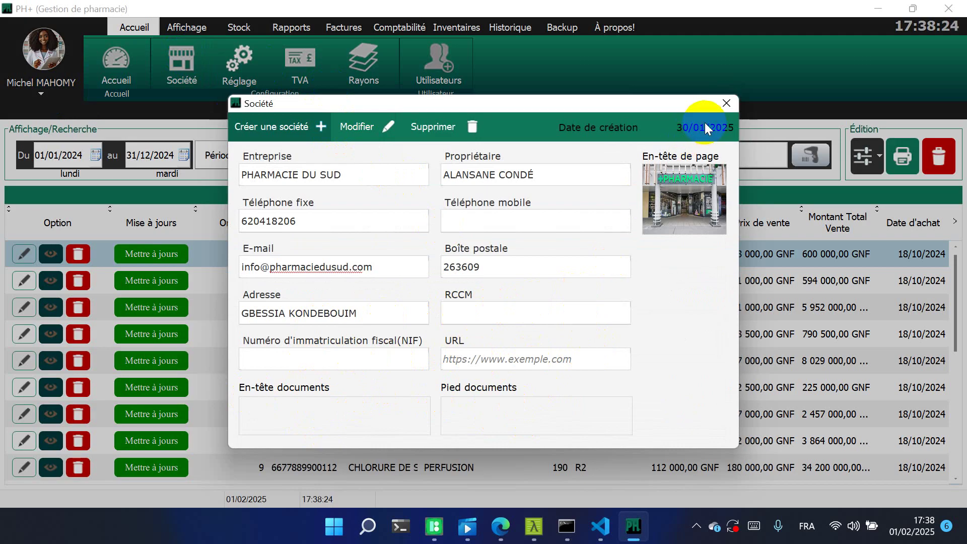
left_click(729, 101)
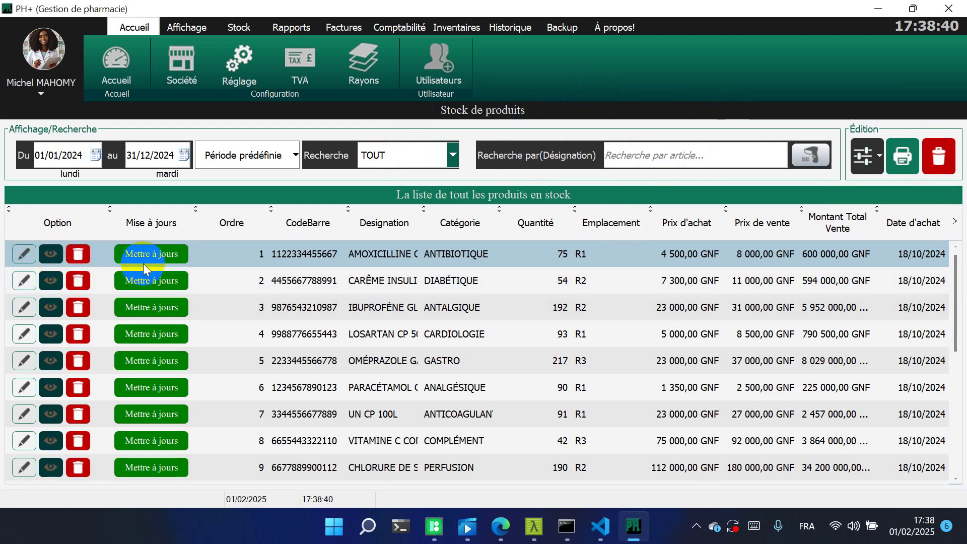
Switch the stock list back to Mode Menu card view and return to the Stock tools
left_click(874, 157)
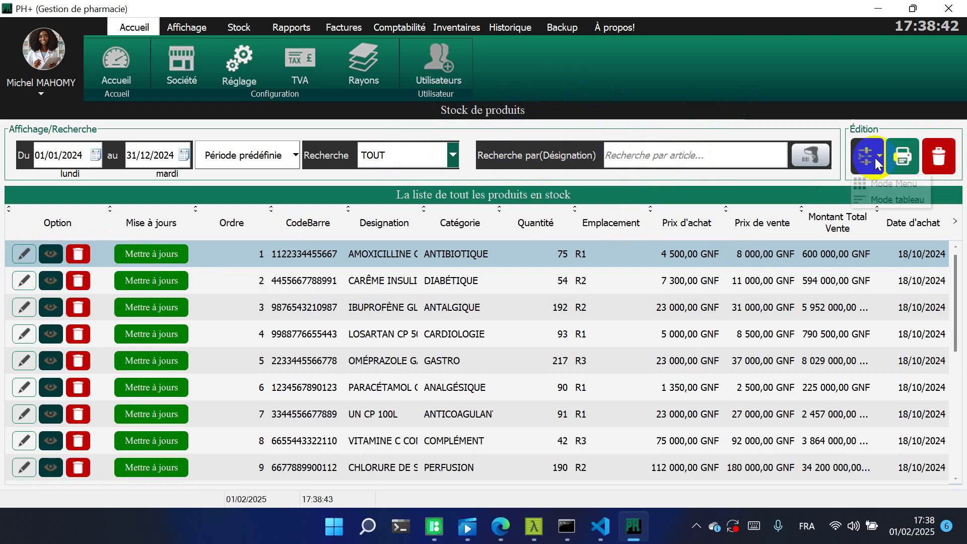
left_click(874, 189)
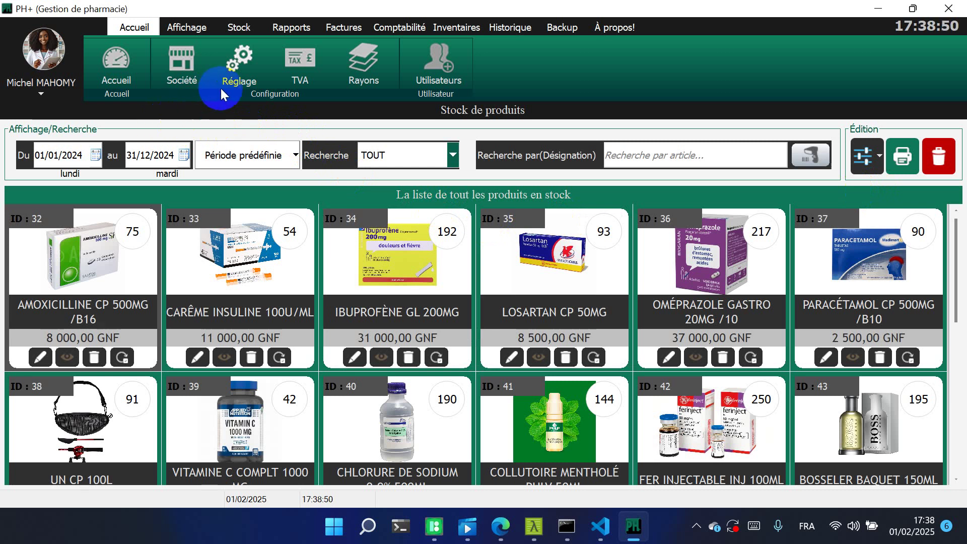
left_click(241, 27)
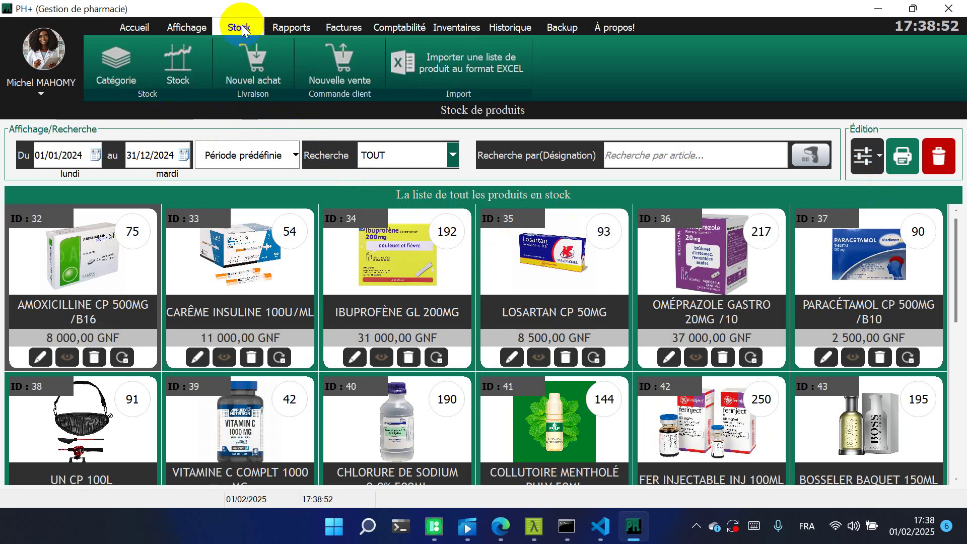
Browse the Famille and Forme category lists, then start a new Bon de livraison purchase
left_click(100, 67)
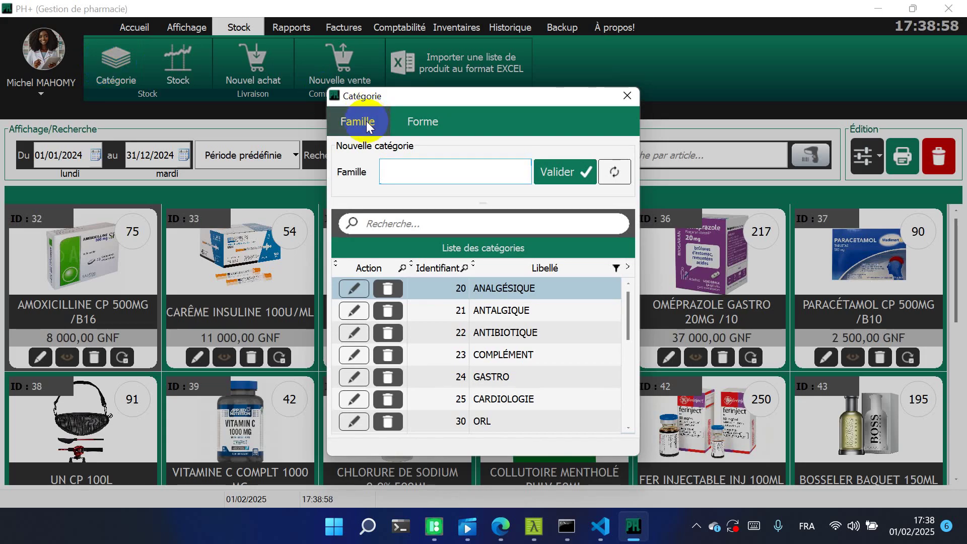
left_click(404, 124)
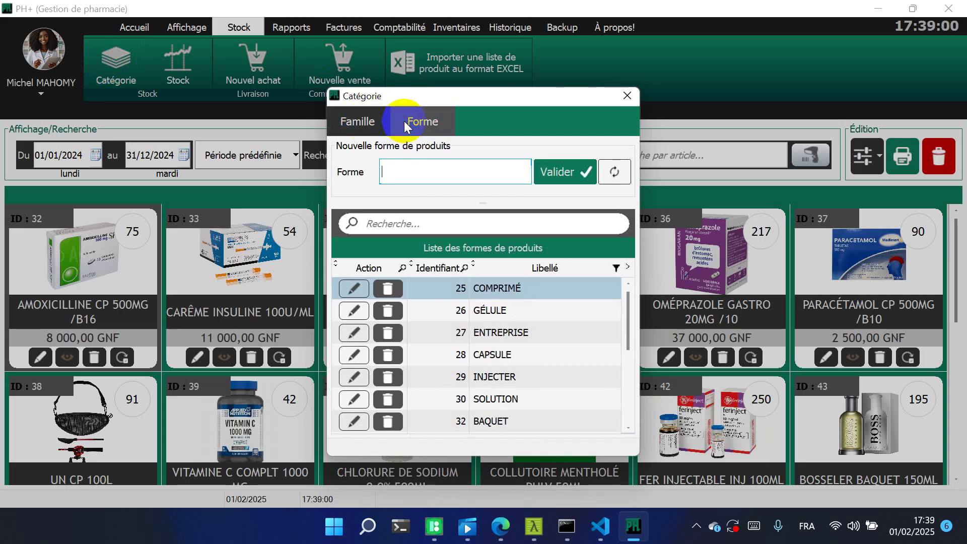
left_click(345, 134)
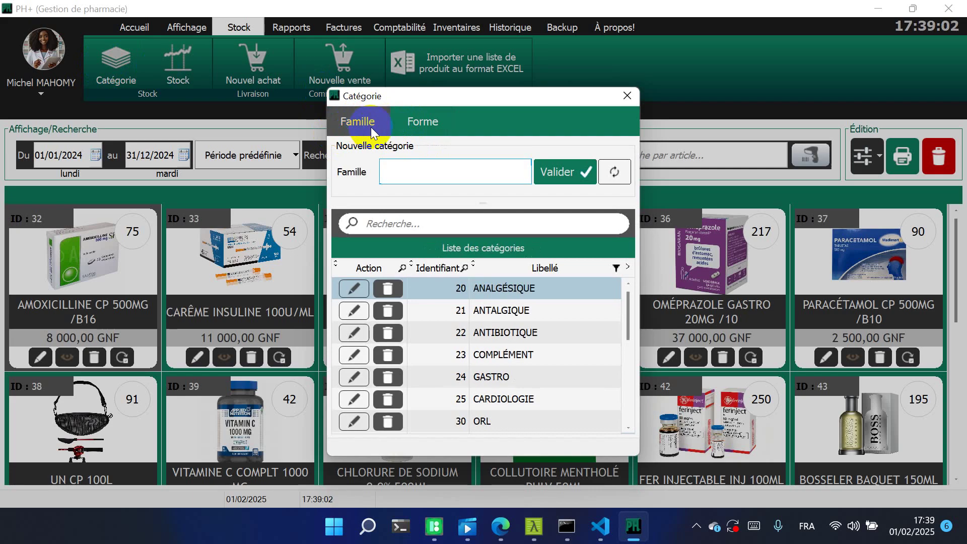
left_click(420, 125)
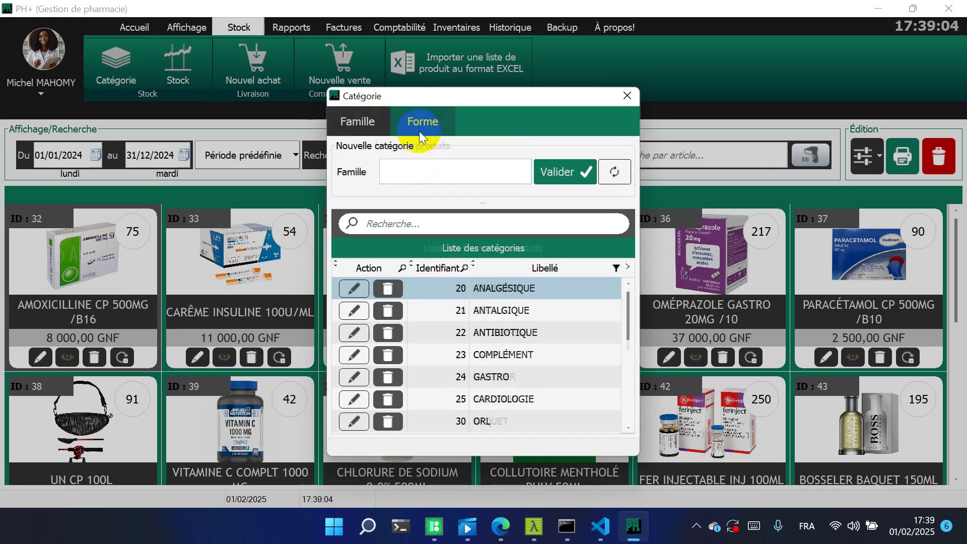
left_click(381, 126)
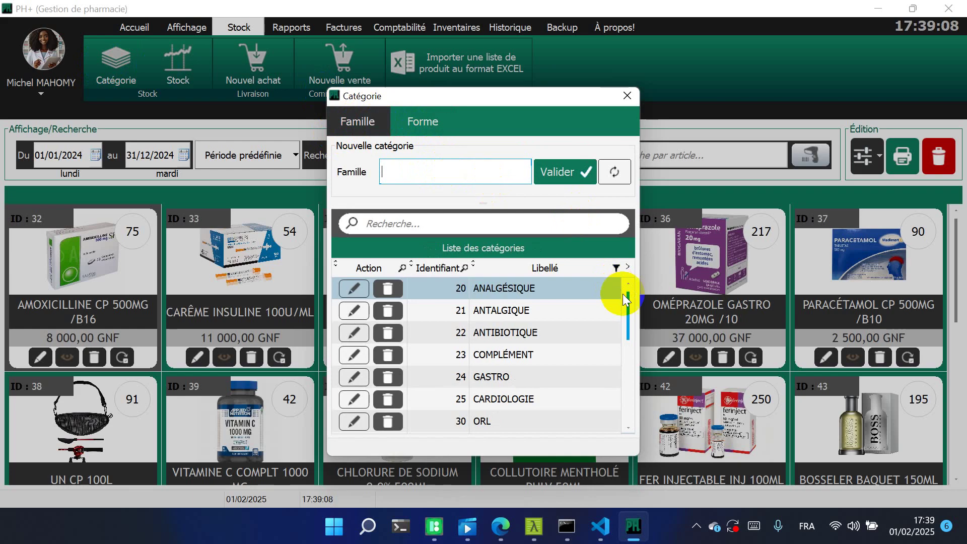
left_click_drag(628, 300, 630, 264)
left_click(627, 95)
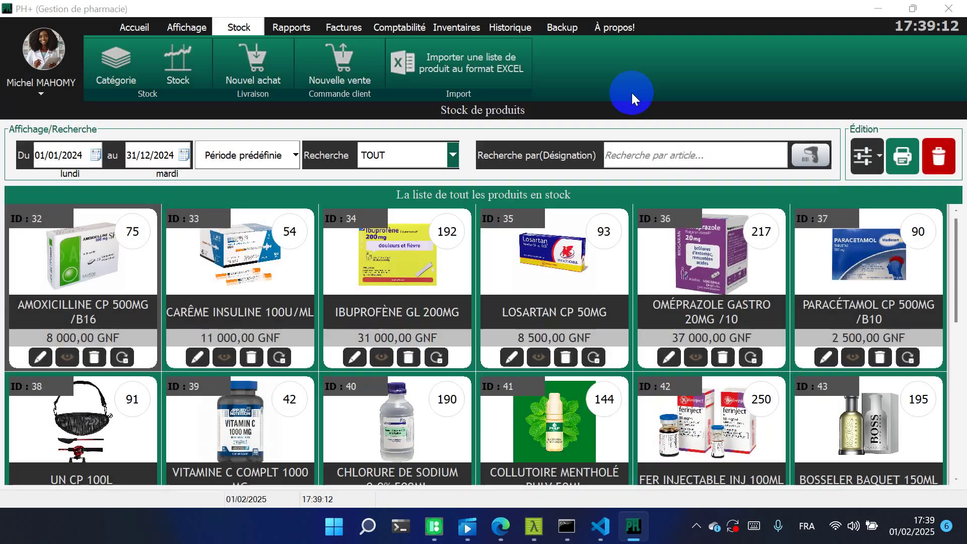
left_click(267, 55)
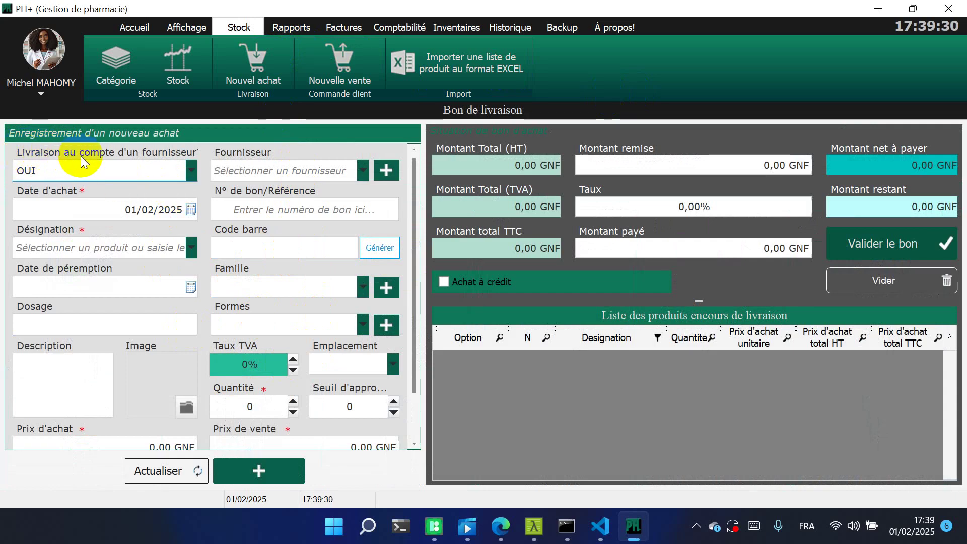
Mark the purchase as a supplier delivery (OUI), choose LABOREX, and enter the delivery-note reference
left_click(195, 168)
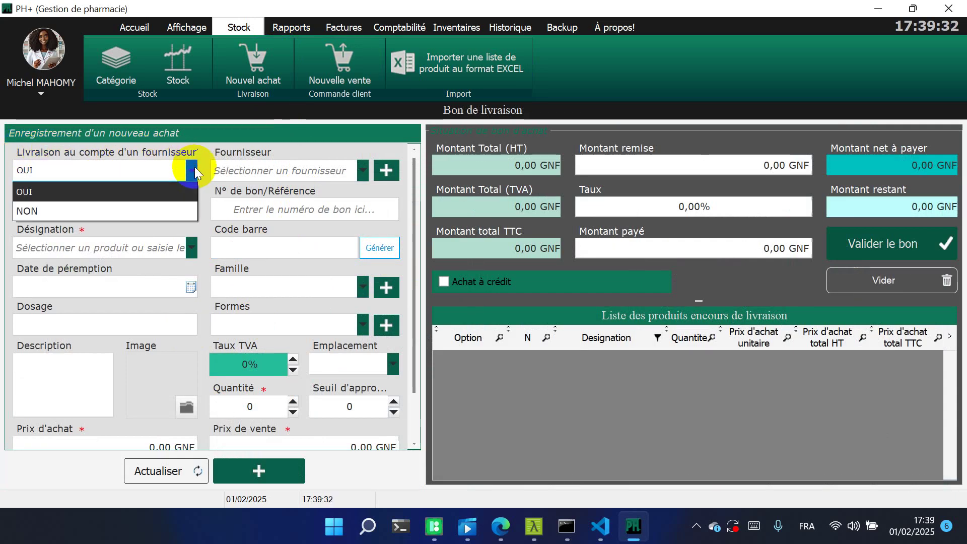
left_click(166, 210)
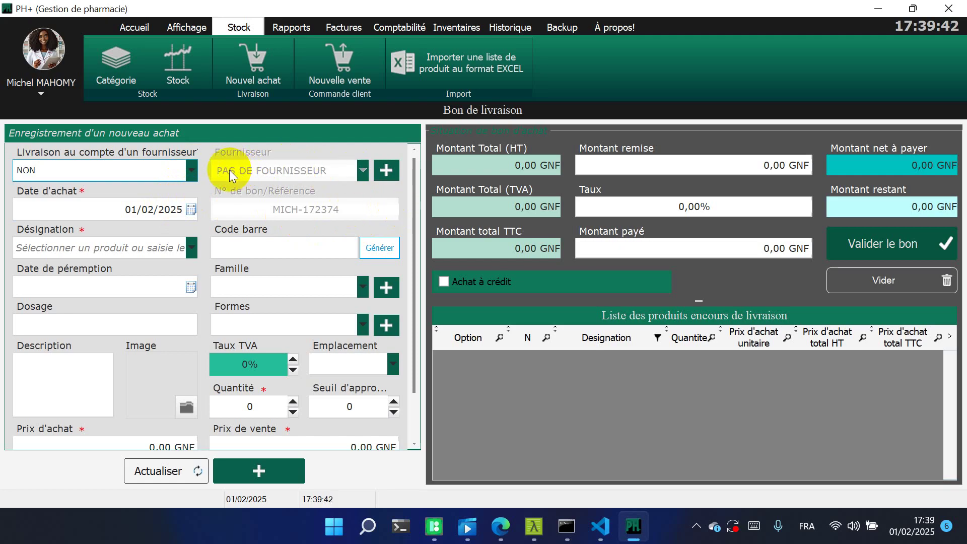
left_click(193, 166)
left_click(136, 191)
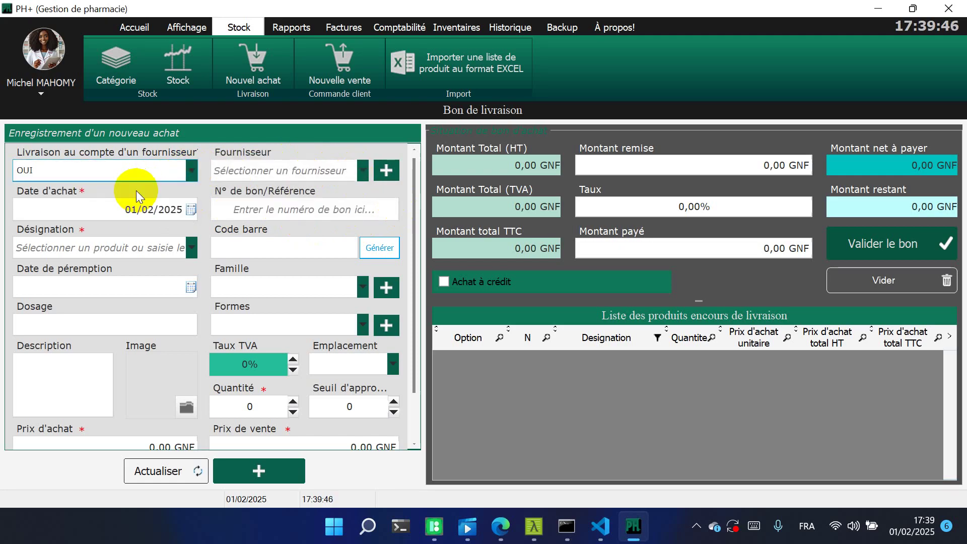
left_click(364, 171)
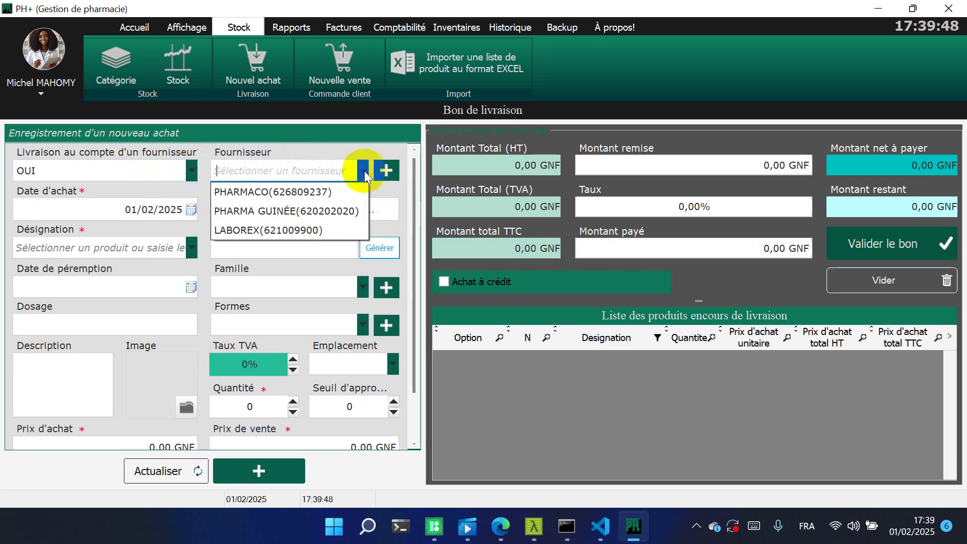
left_click(311, 197)
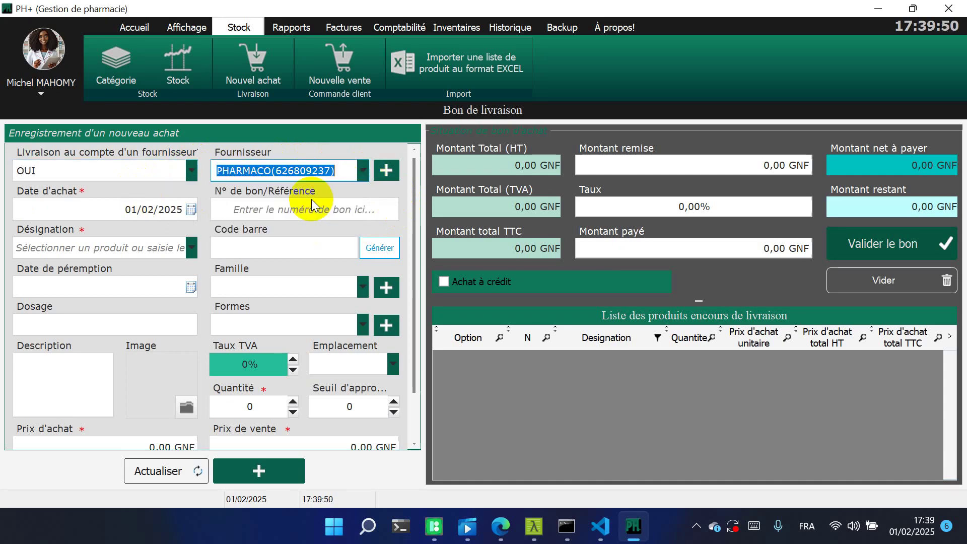
left_click(362, 173)
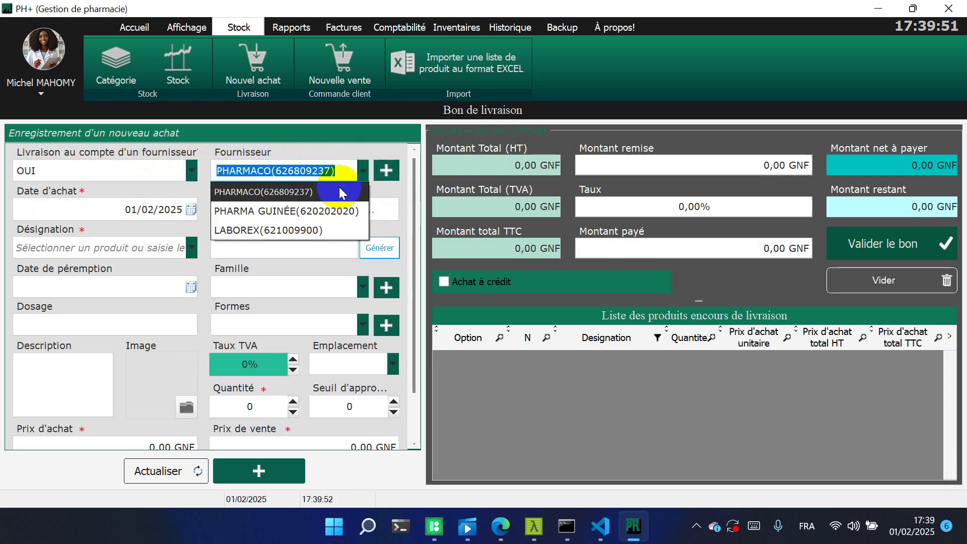
left_click(288, 230)
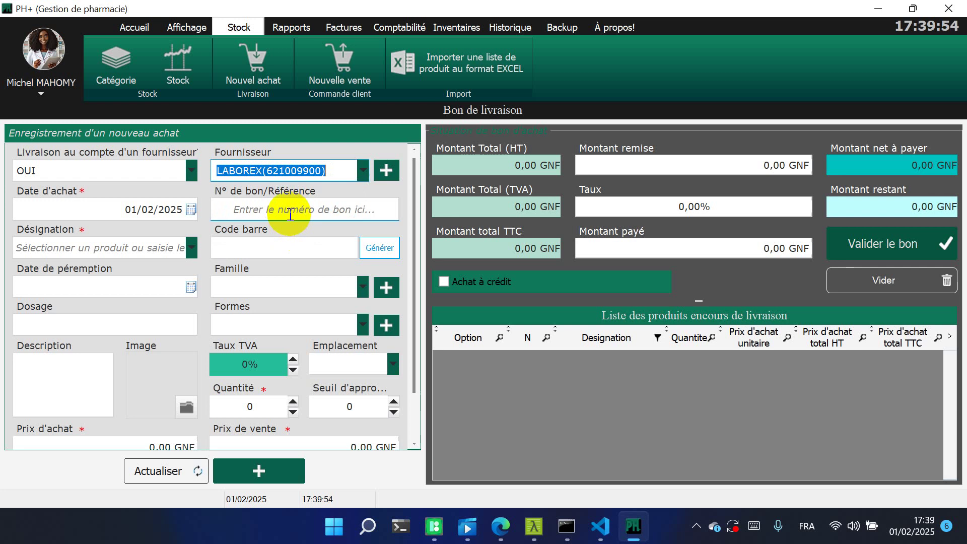
left_click(290, 215)
type("F")
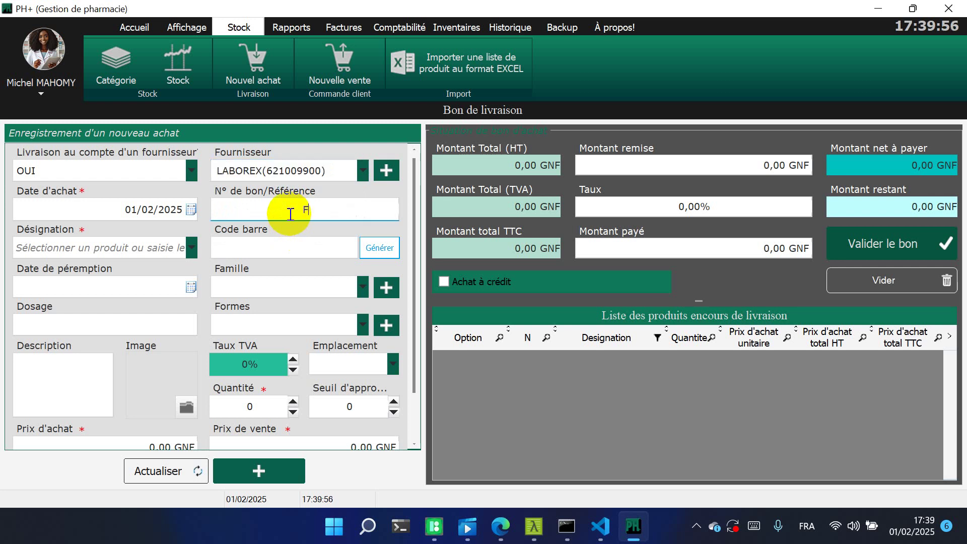
type("YUSRASY")
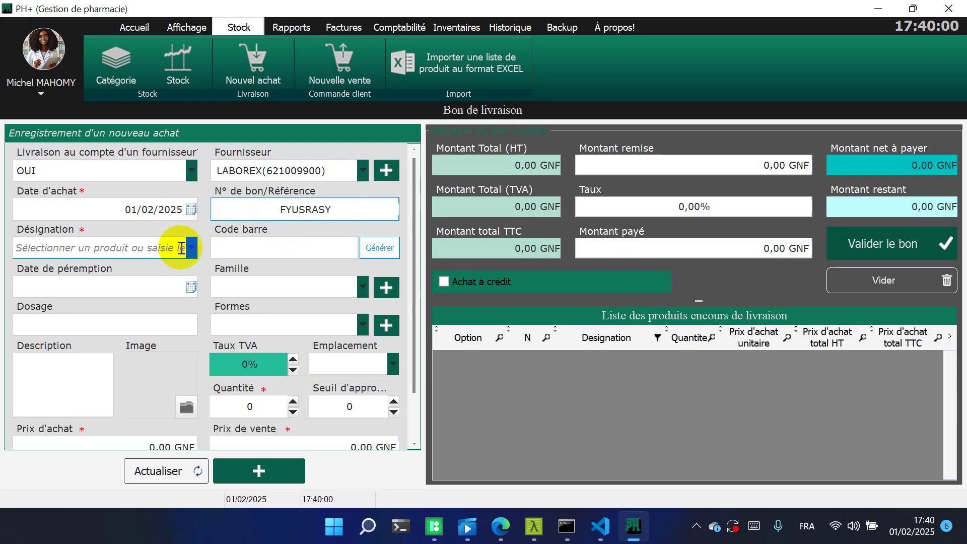
left_click(190, 249)
Select AMOXICILLINE CP 500MG /B16 so its barcode, ANTIBIOTIQUE family and 15/05/2026 expiry autofill
left_click(192, 250)
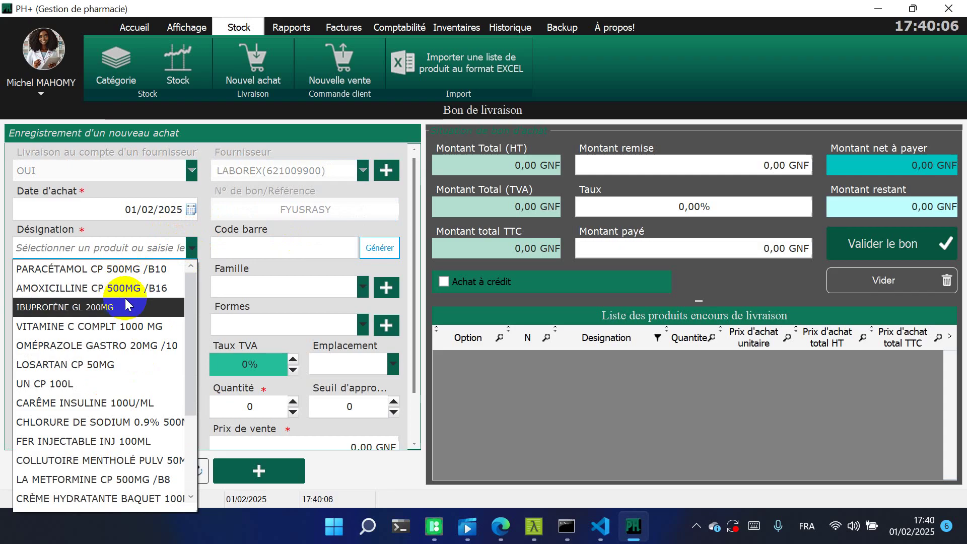
left_click(143, 291)
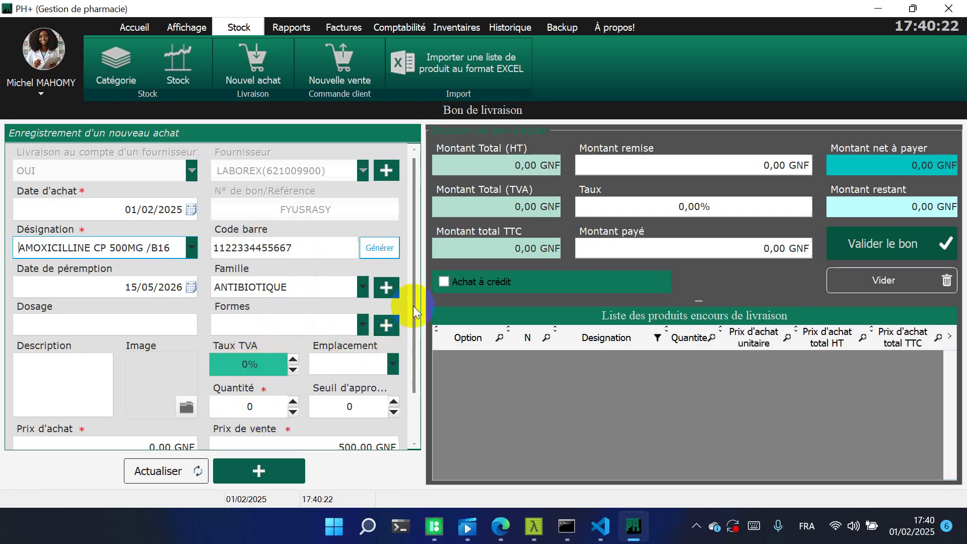
left_click_drag(413, 306, 411, 225)
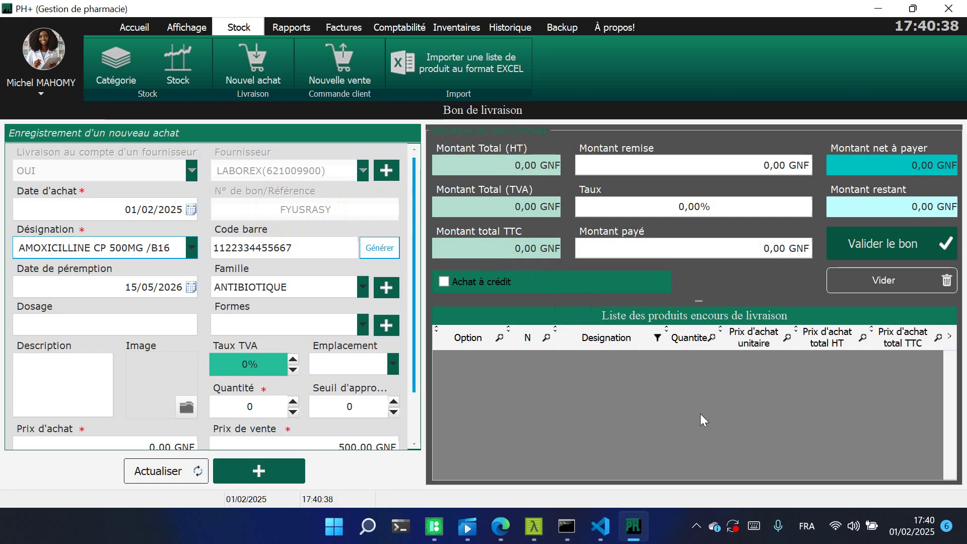
left_click(755, 254)
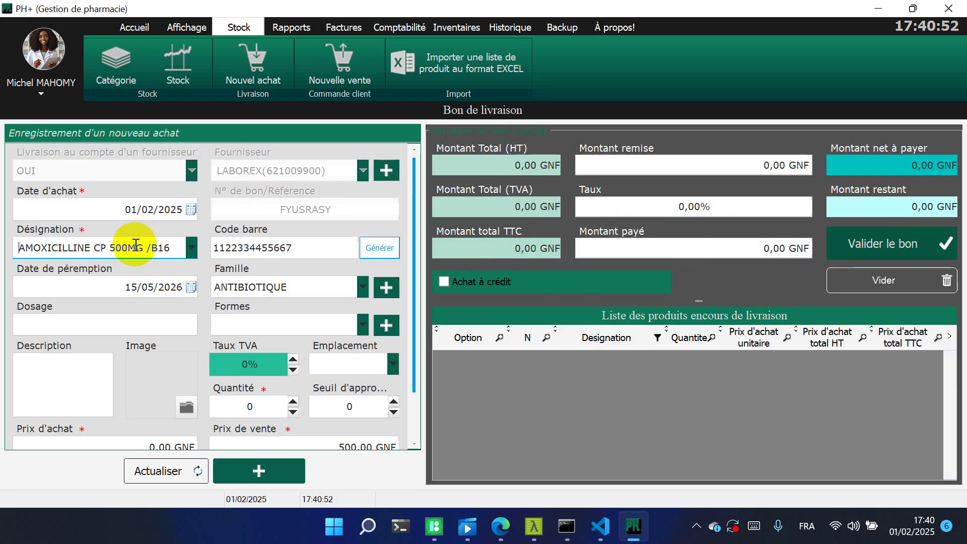
Set dosage 500ML, form PULVÉRISER, VAT 18% and storage location R7
left_click(175, 316)
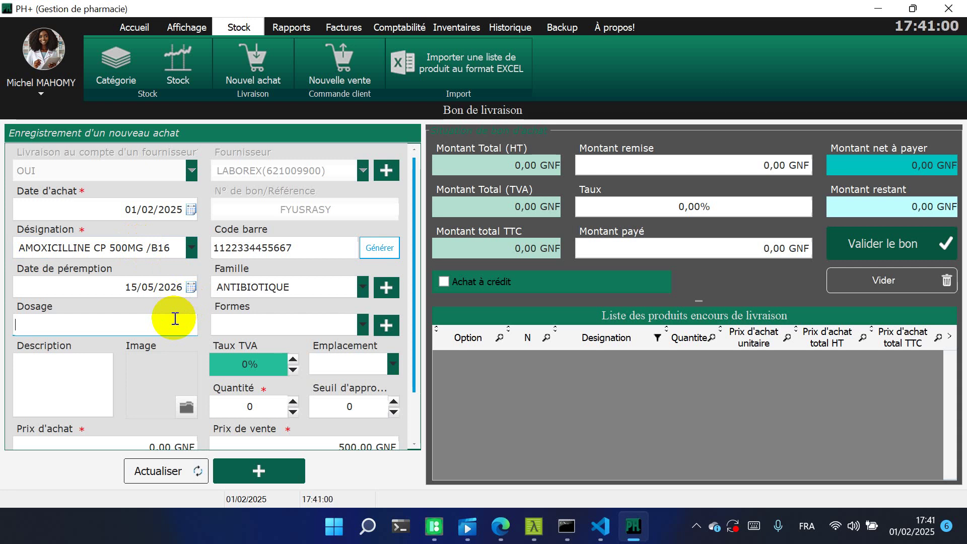
type("500ML")
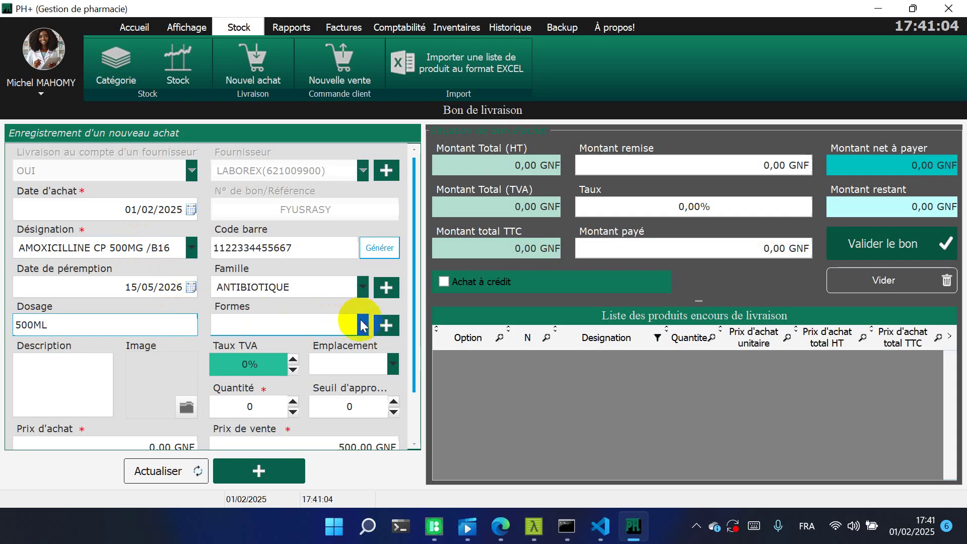
left_click(363, 324)
left_click(303, 188)
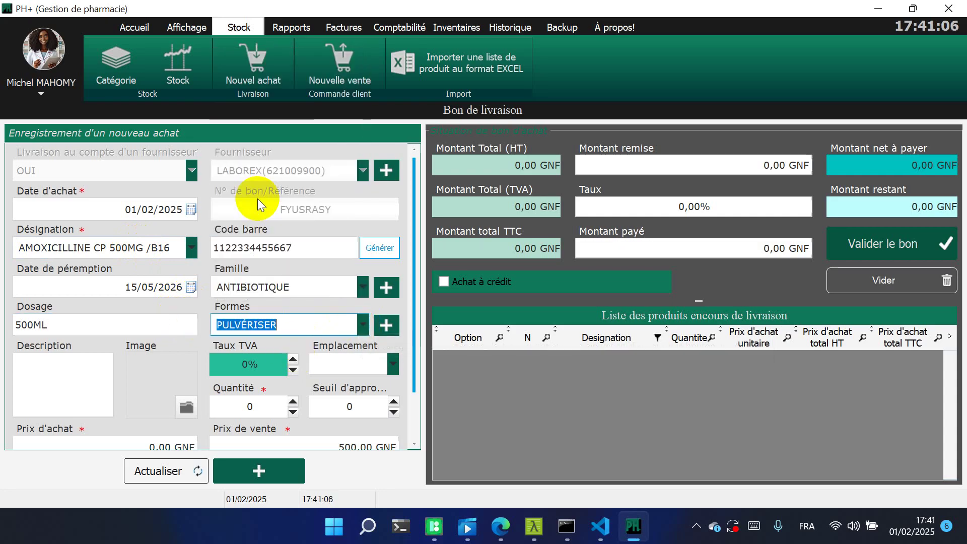
left_click(267, 365)
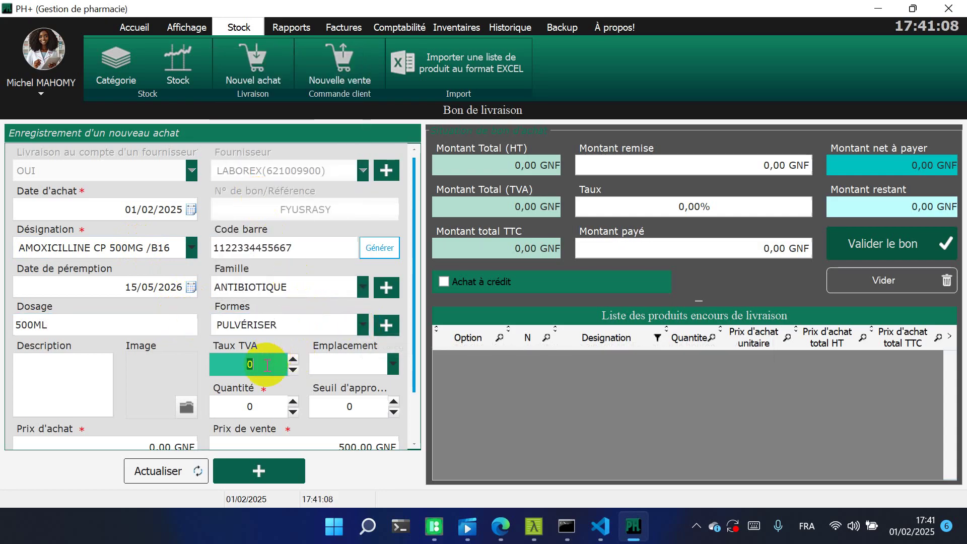
type("18")
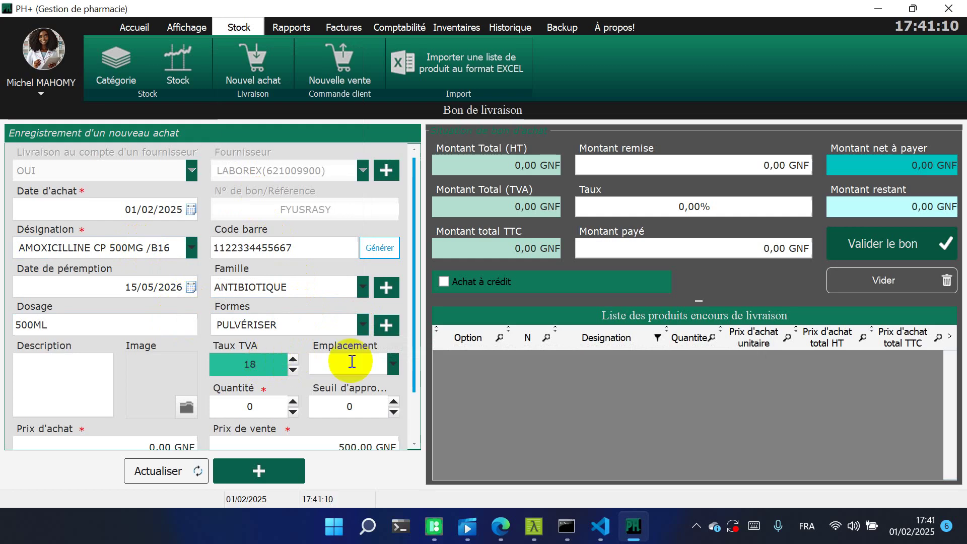
left_click(393, 366)
left_click(350, 272)
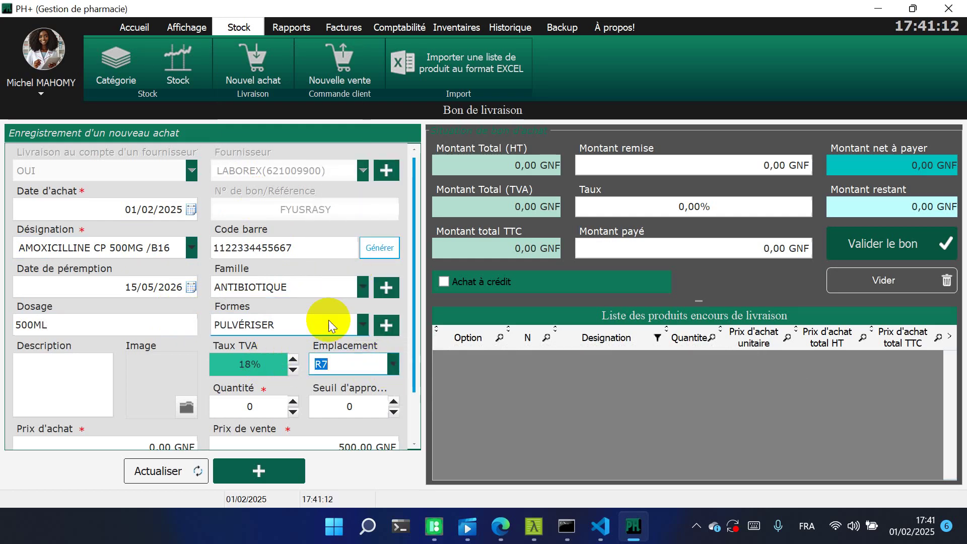
Enter quantity 50, threshold 5, purchase price 3000 GNF and sale price 5000
left_click(266, 408)
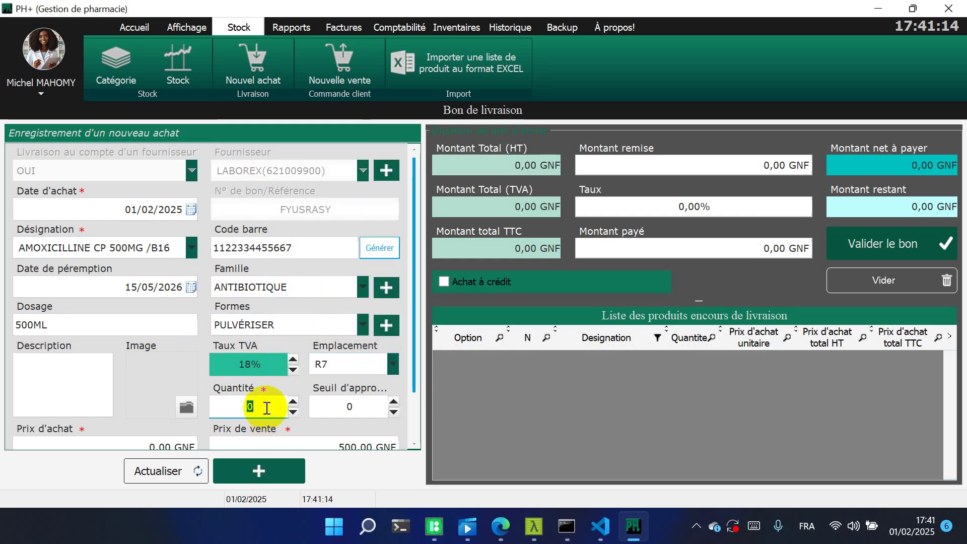
left_click(267, 408)
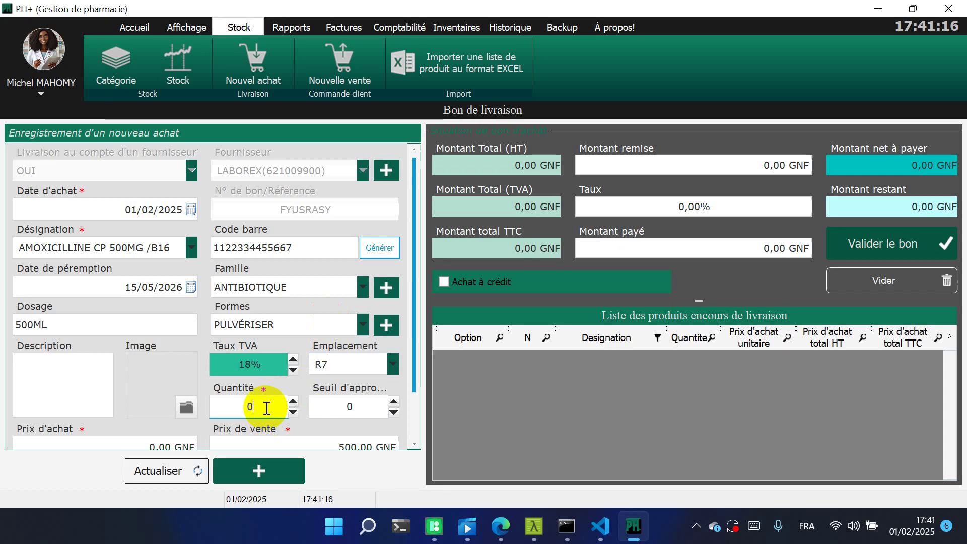
type("50")
left_click(247, 407)
key("BackSpace")
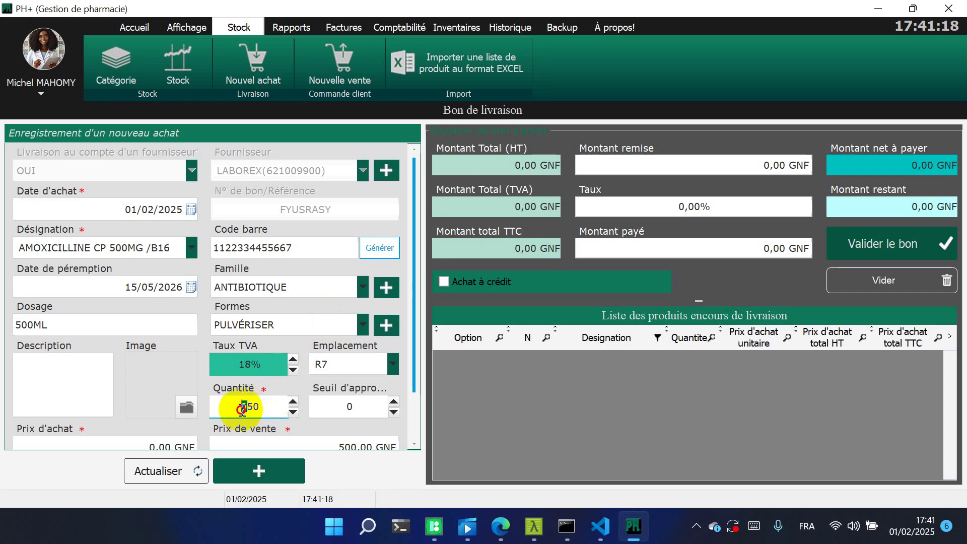
left_click(361, 407)
type("5")
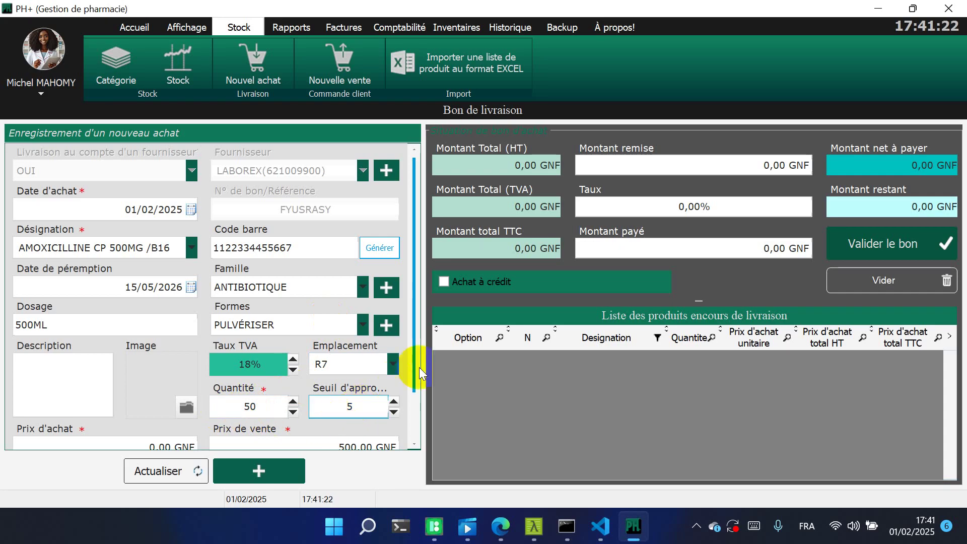
left_click_drag(415, 371, 406, 436)
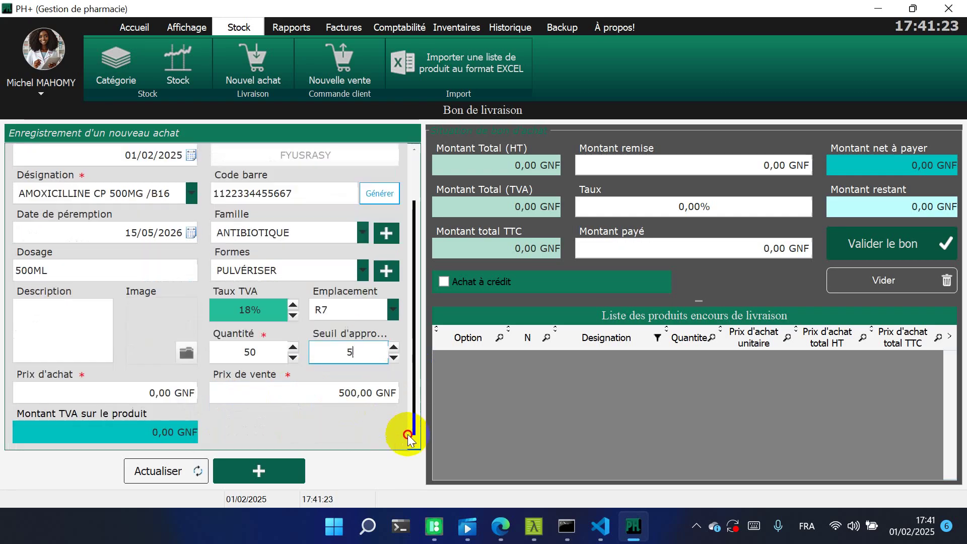
left_click(170, 386)
left_click(161, 394)
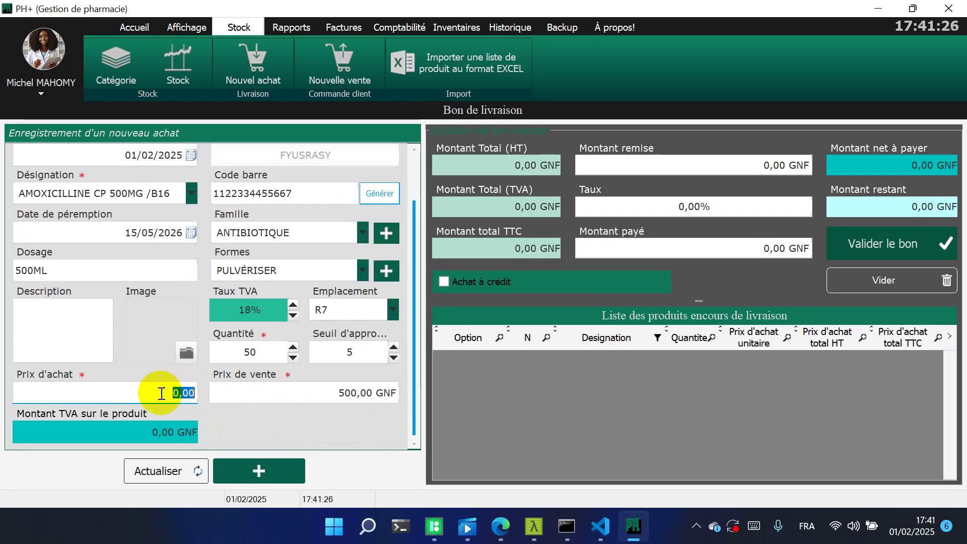
type("3000")
key("Tab")
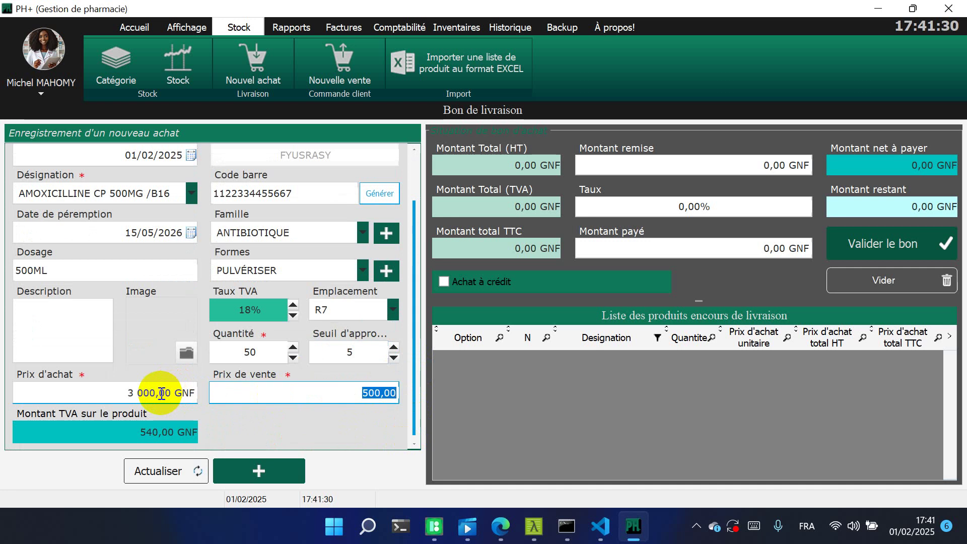
type("500")
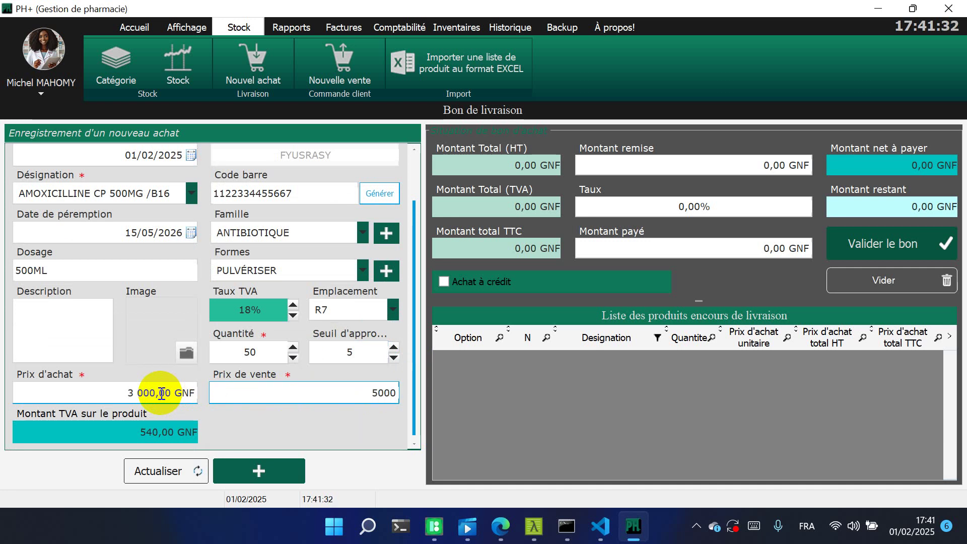
Add the amoxicillin line to the delivery note
left_click(265, 467)
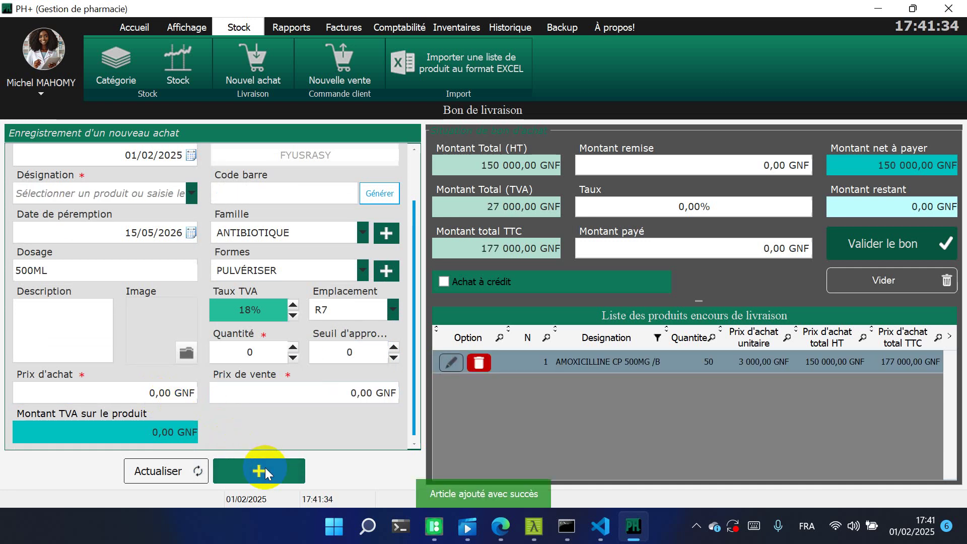
left_click(730, 255)
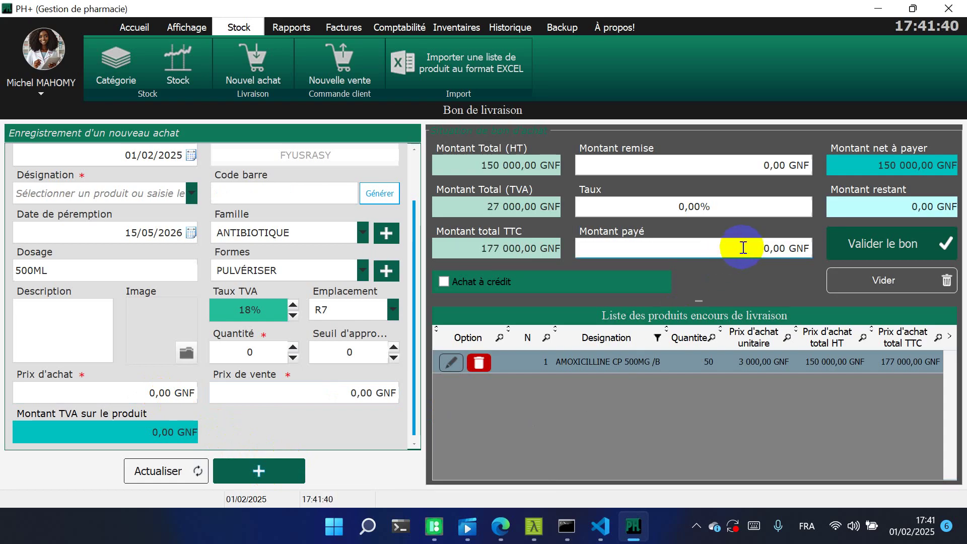
left_click(863, 163)
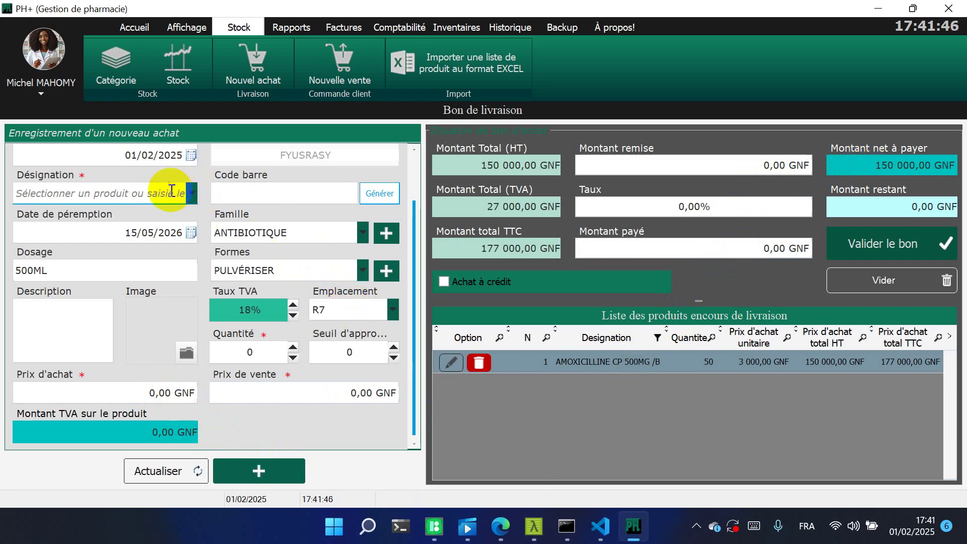
Create product TIUTYUTUYTU with a generated barcode, GASTRO family and GÉLULE form
left_click(171, 190)
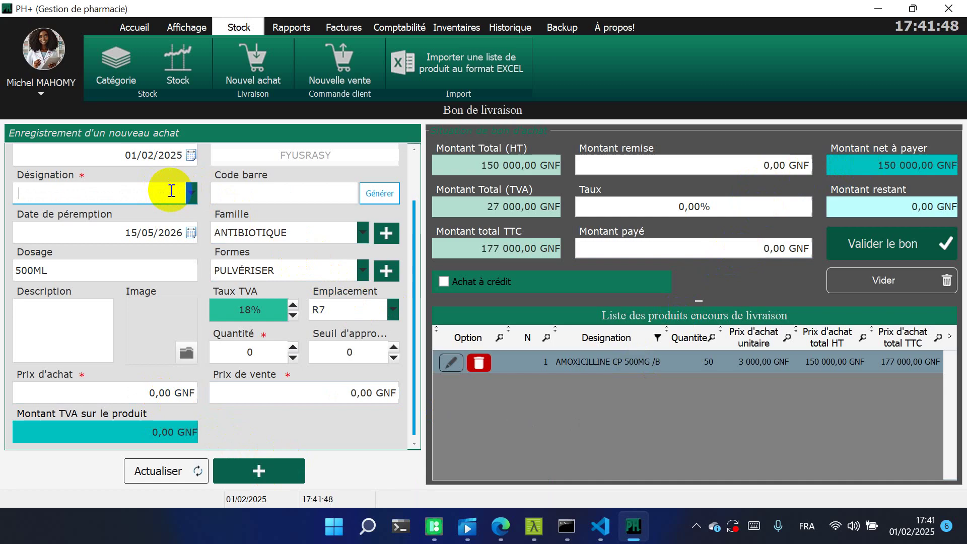
type("TIUTYUTUYT")
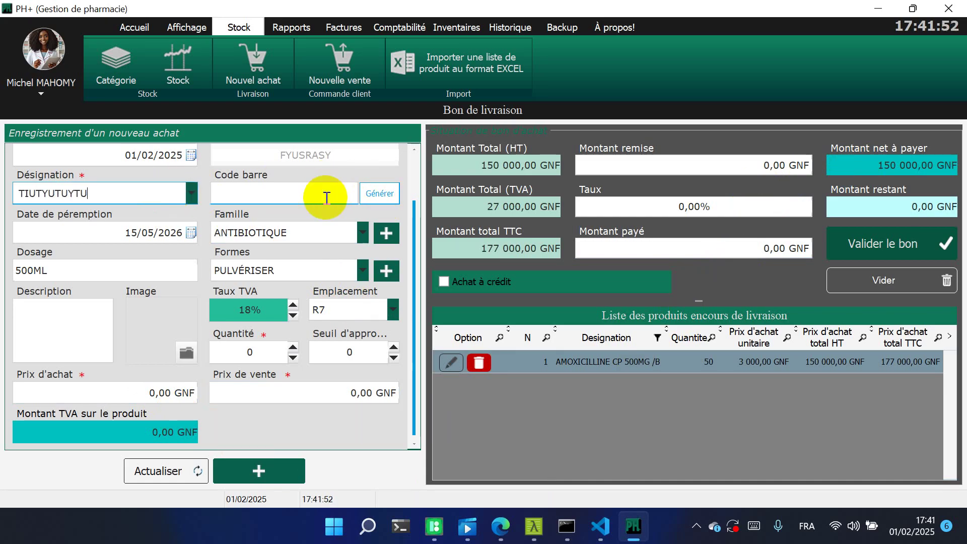
left_click(389, 198)
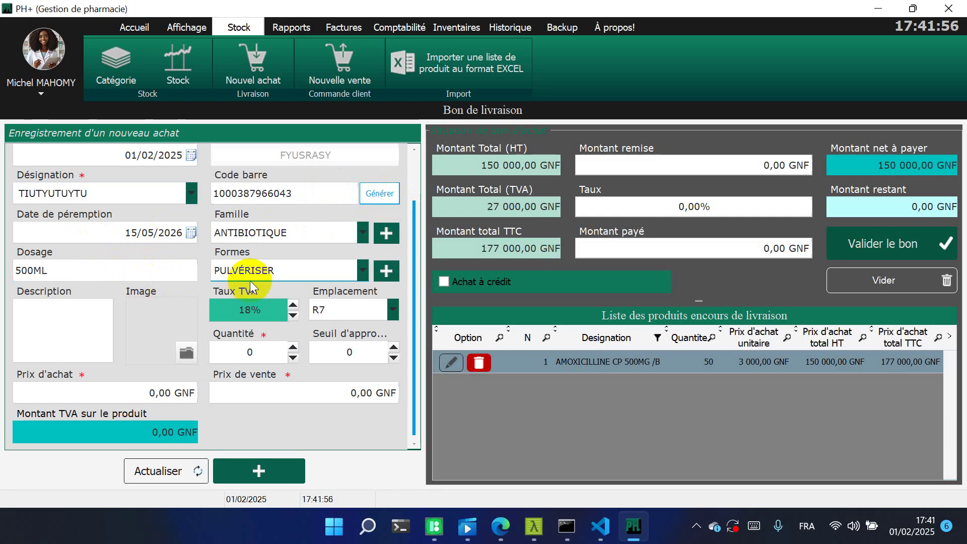
left_click(362, 232)
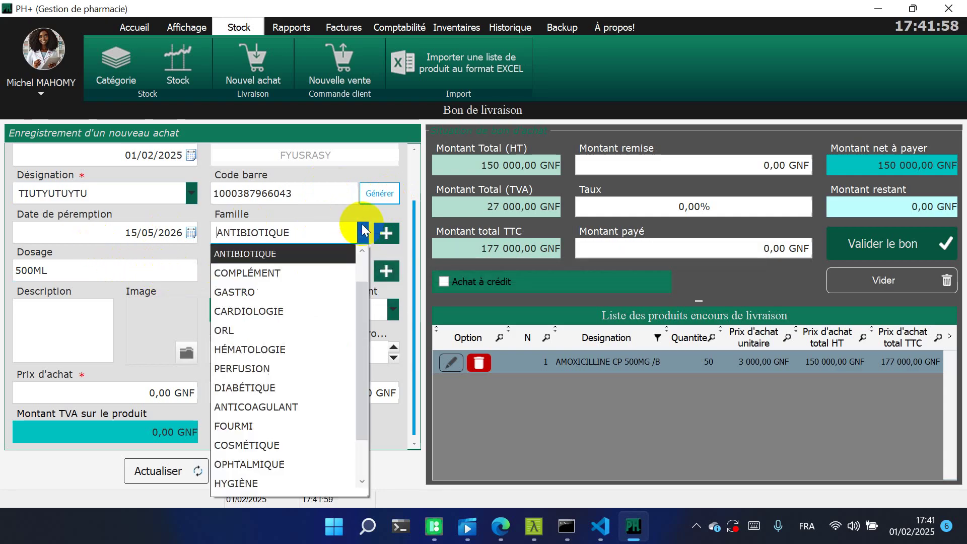
left_click(258, 292)
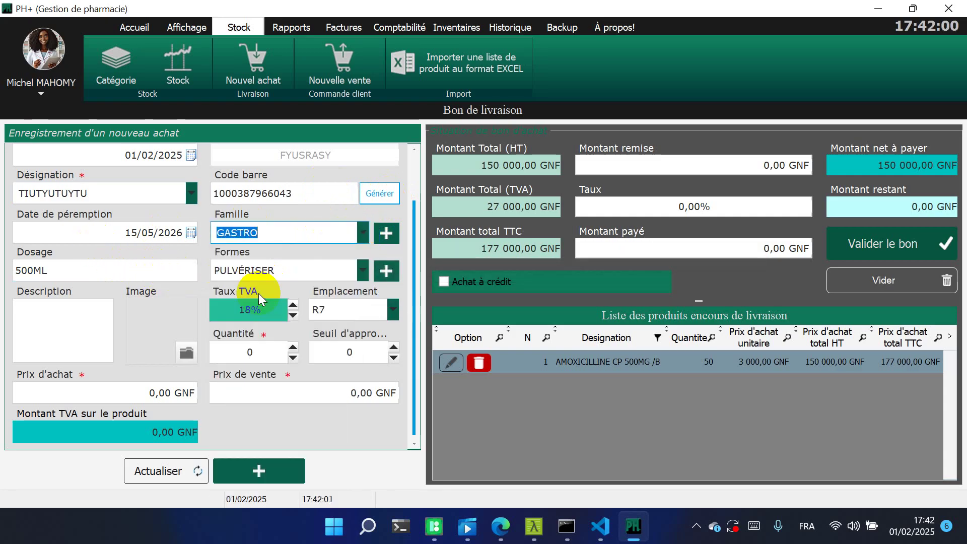
left_click(363, 271)
left_click(279, 309)
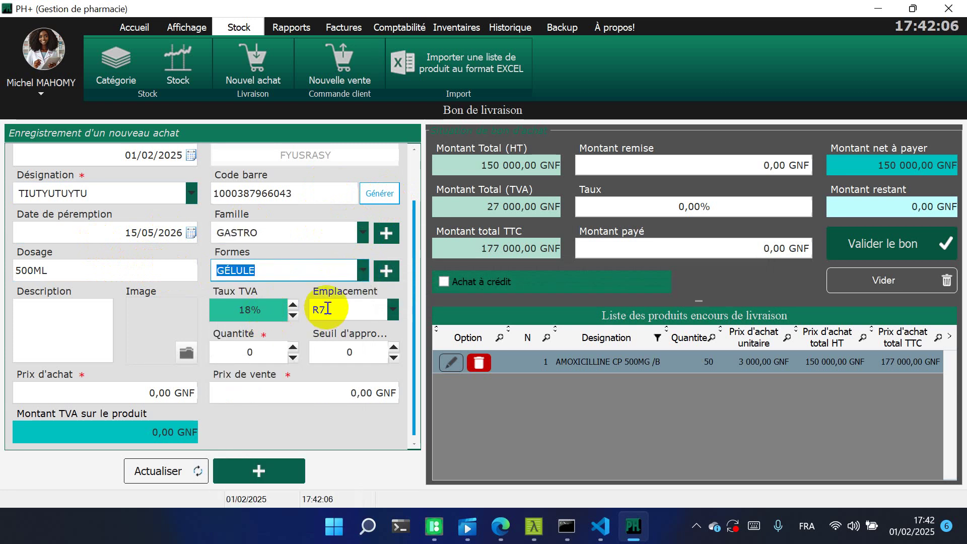
Set VAT 0%, location R1, quantity 20, purchase price 20 000 GNF and selling price 32 000 GNF
left_click(282, 310)
key("BackSpace")
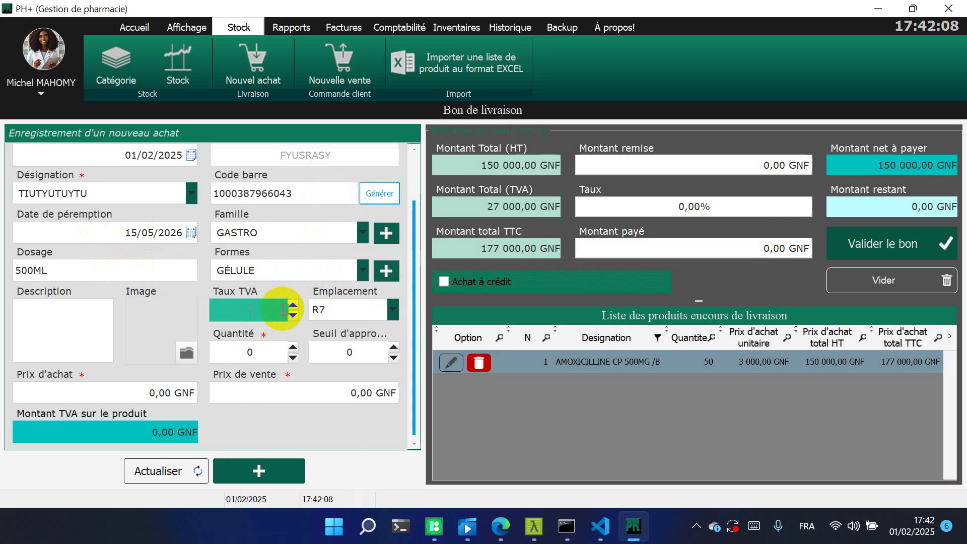
left_click(394, 310)
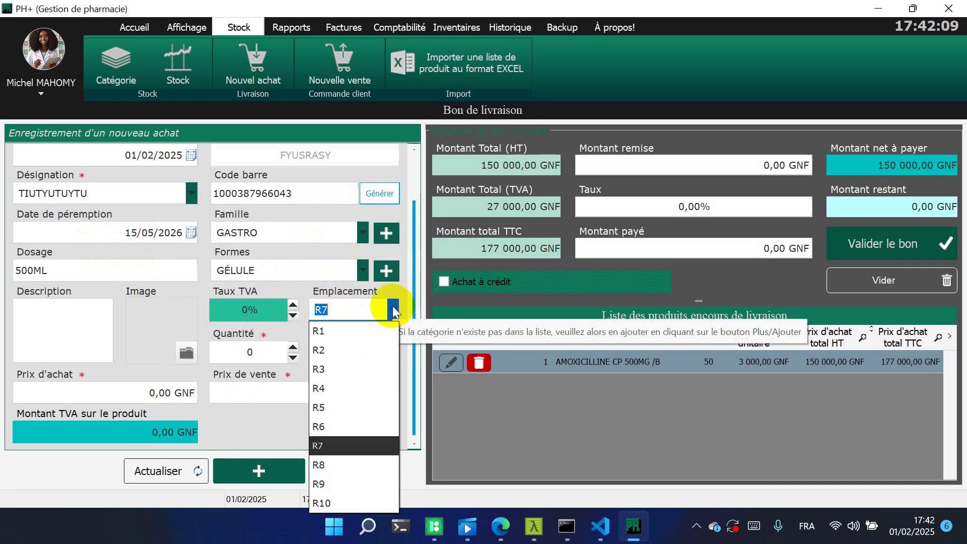
left_click(373, 331)
left_click(268, 351)
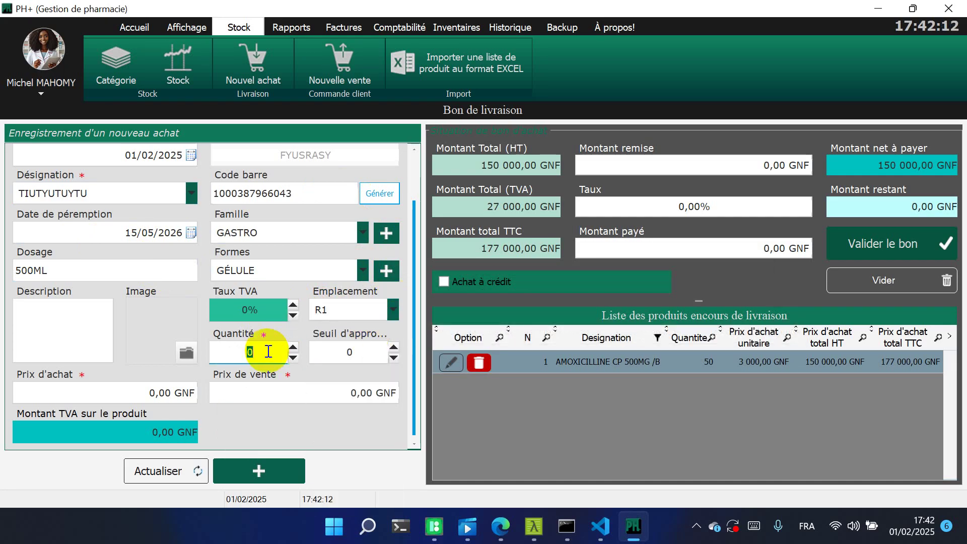
type("20")
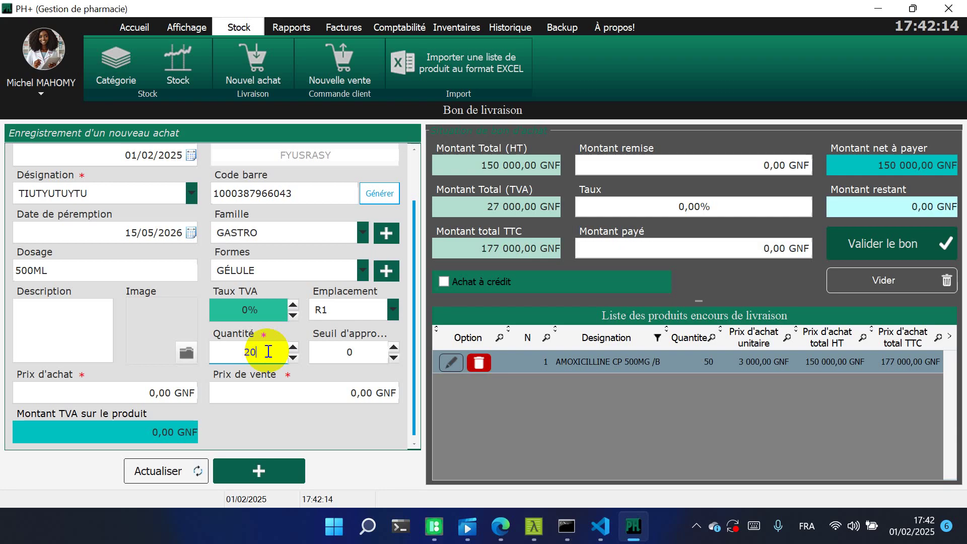
left_click(168, 396)
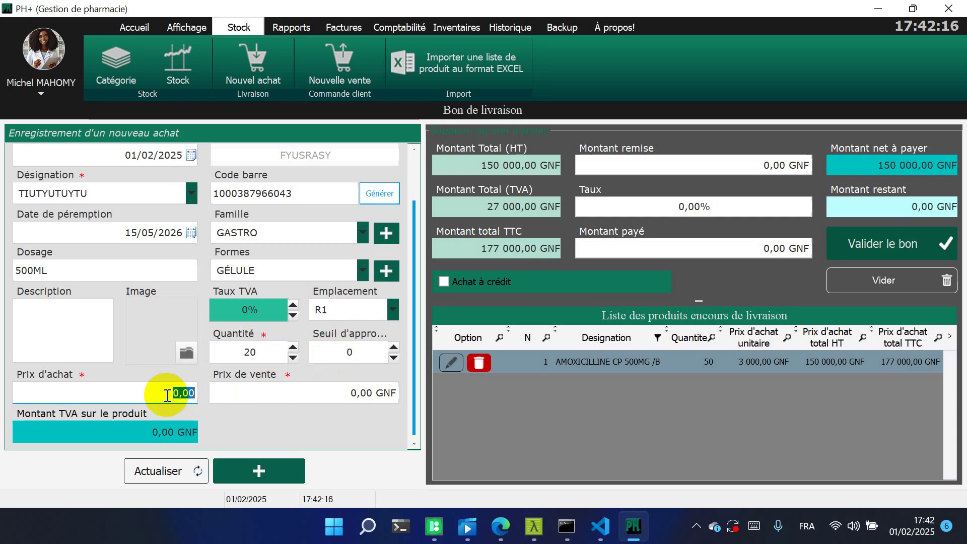
type("30000")
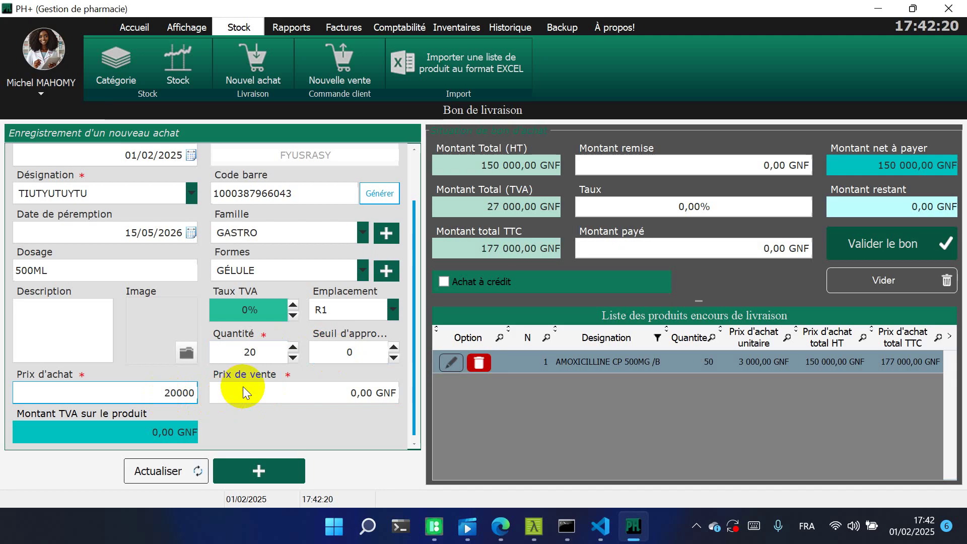
left_click(254, 395)
type("32000")
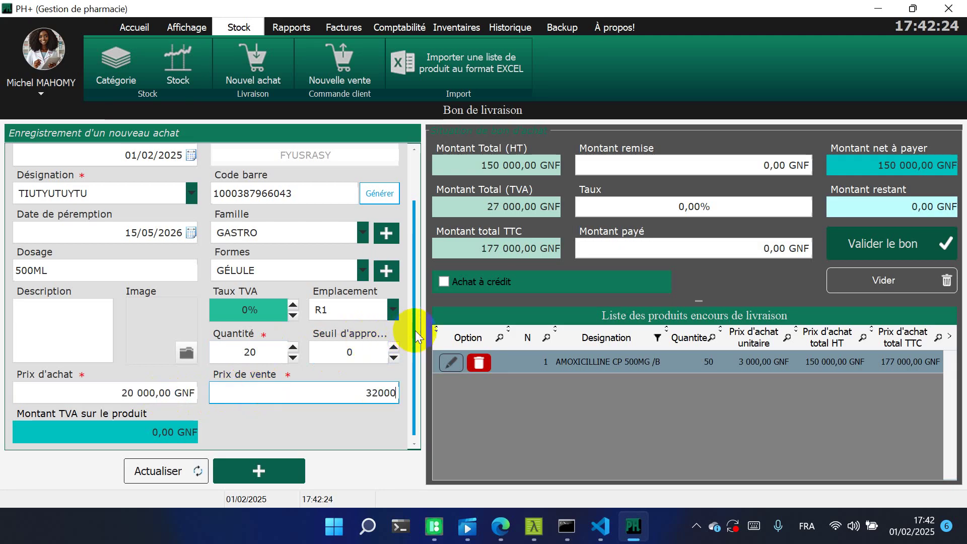
left_click_drag(416, 330, 412, 233)
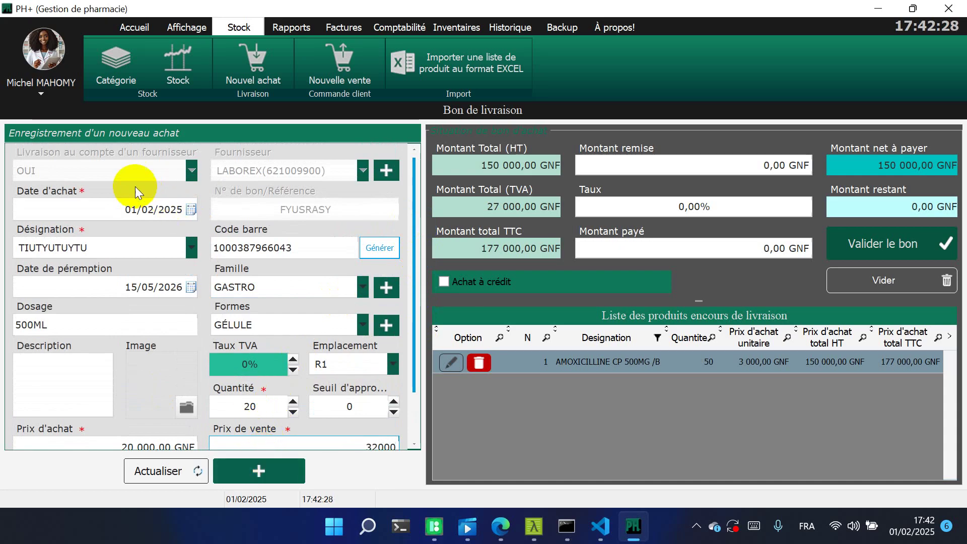
left_click(84, 253)
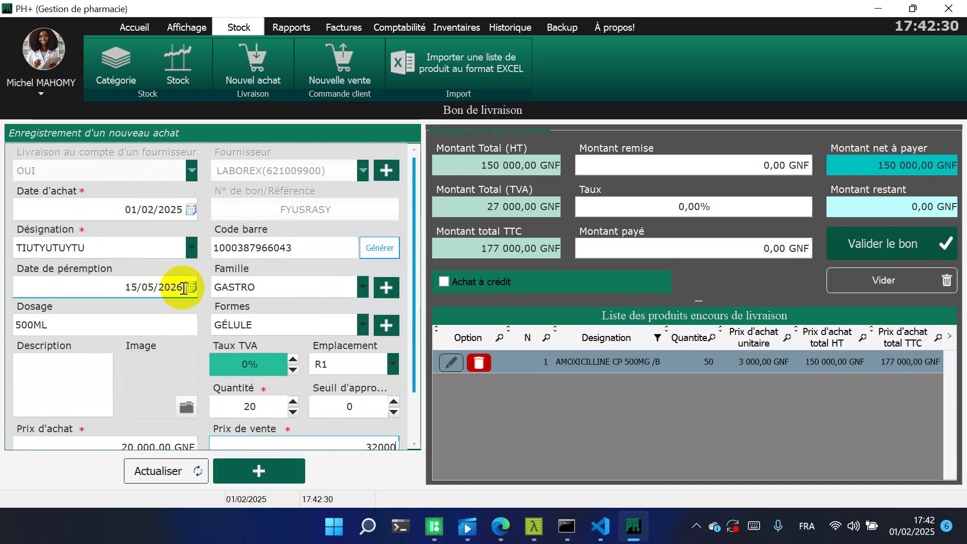
Attach photo doctor-8264060_1280.jpg from Downloads and add TIUTYUTUYTU to the delivery list
left_click(189, 403)
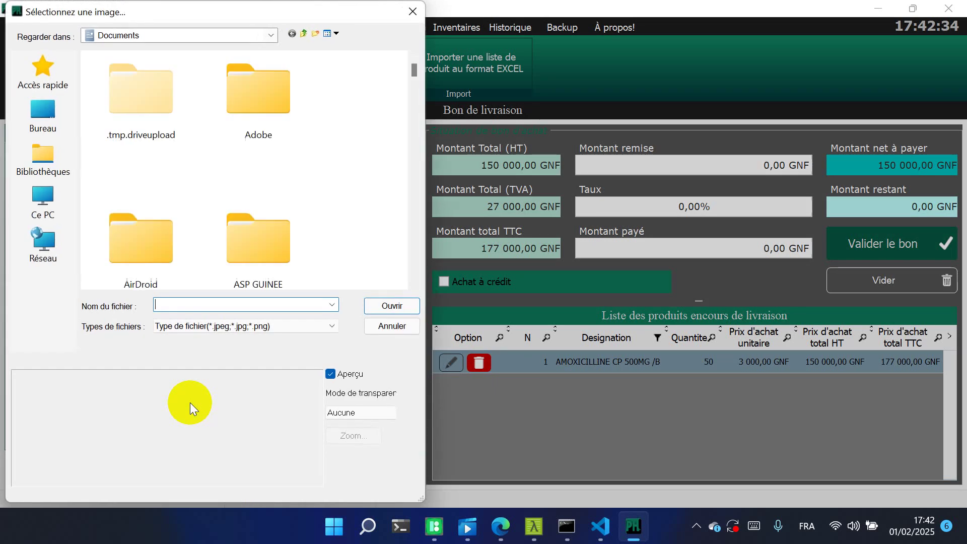
left_click(64, 83)
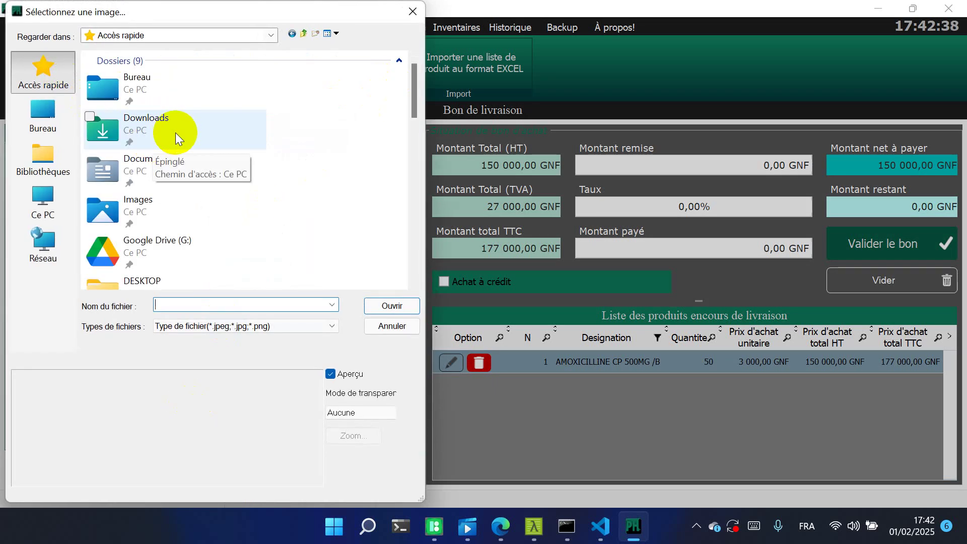
double_click(176, 132)
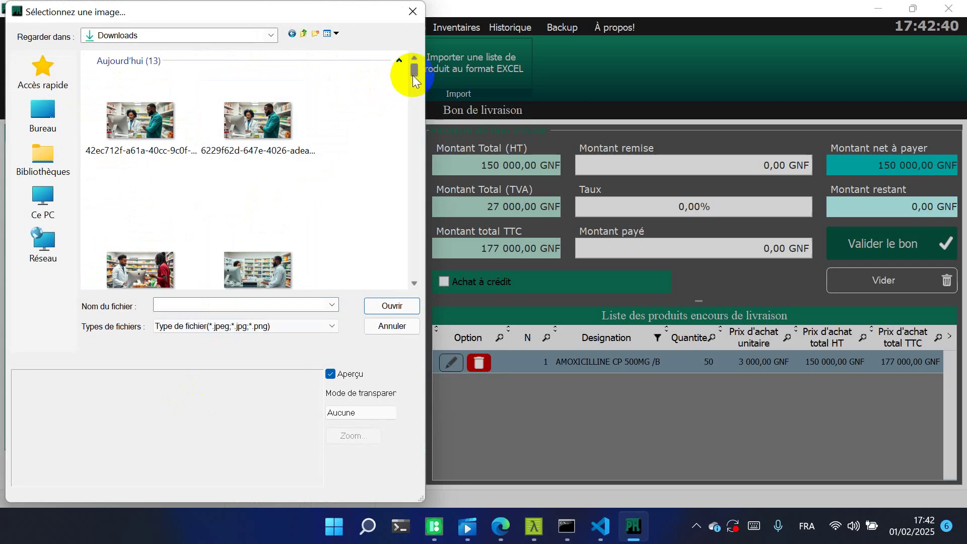
left_click_drag(413, 74, 412, 81)
left_click(285, 219)
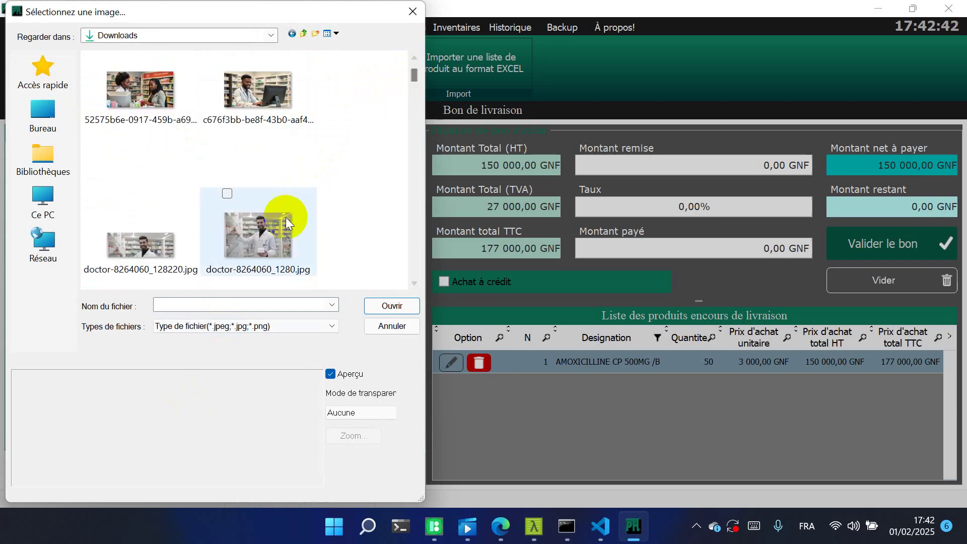
double_click(284, 220)
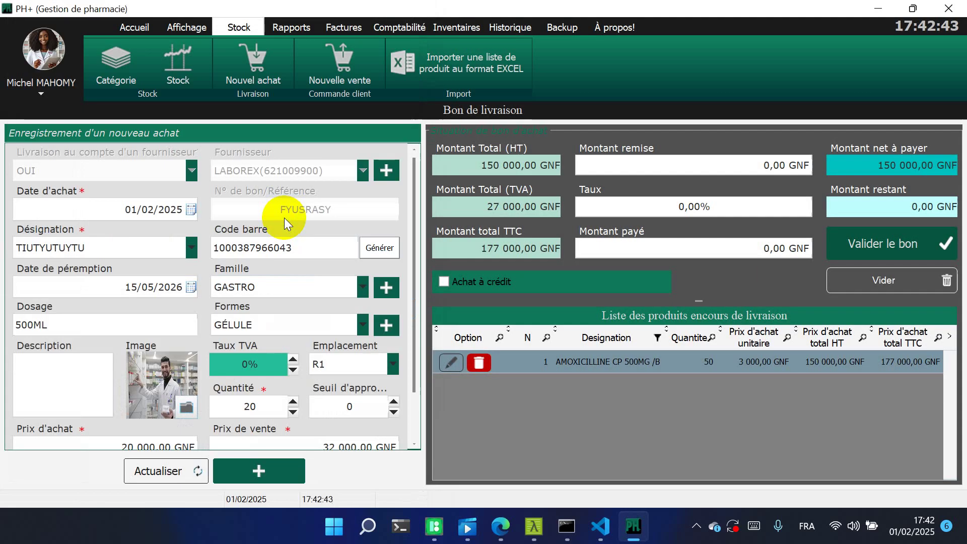
left_click(263, 470)
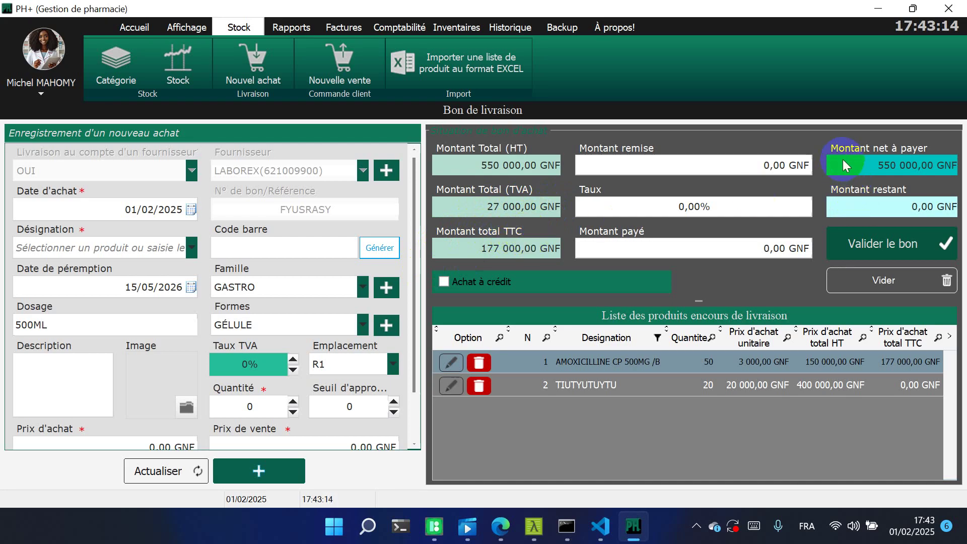
Fill the amount paid with the 550 000 GNF net payable
left_click(869, 164)
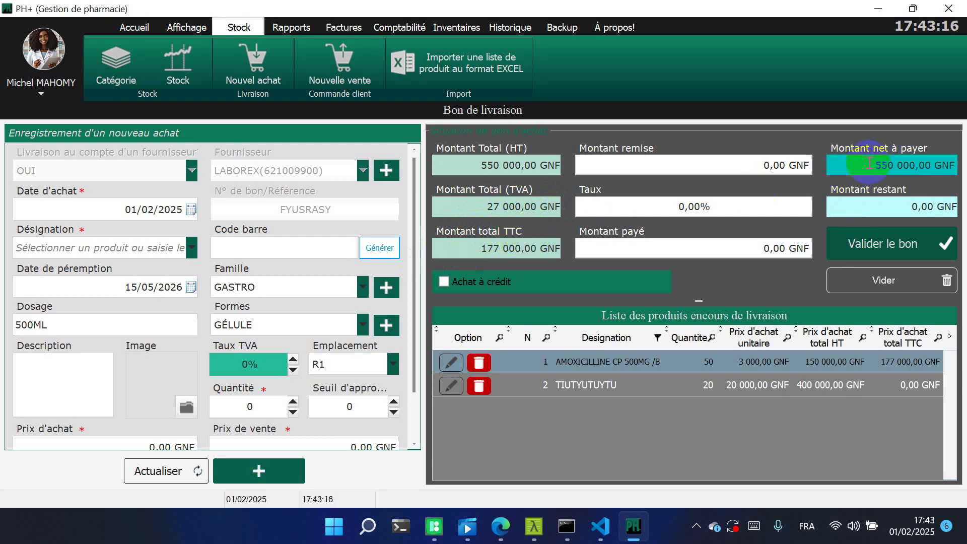
left_click_drag(869, 163, 949, 167)
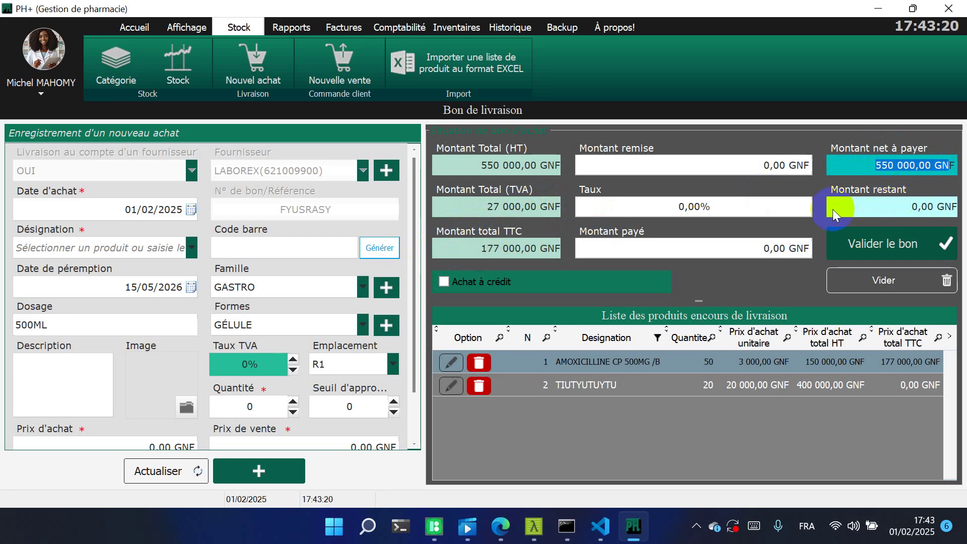
left_click(731, 247)
type("550000,00")
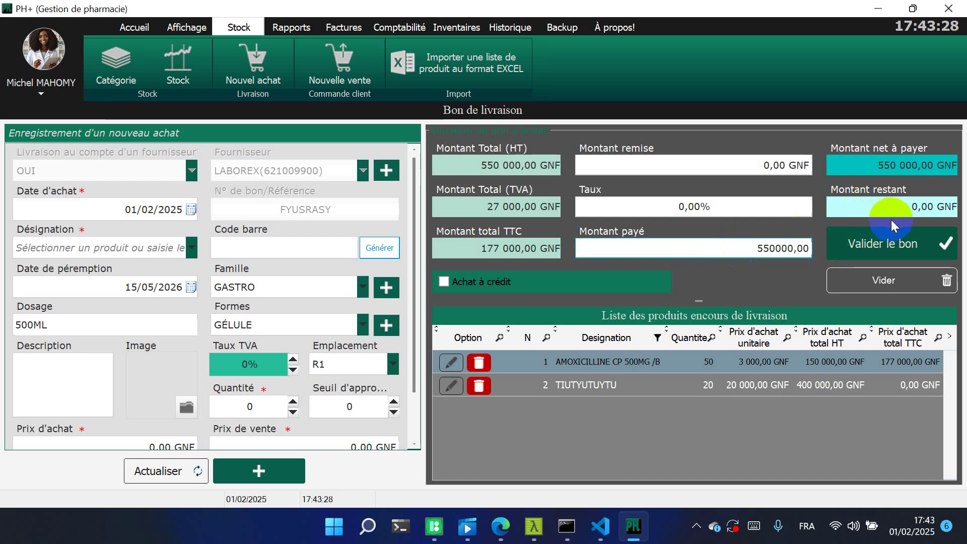
Validate the delivery note as fully paid without printing it
left_click(894, 244)
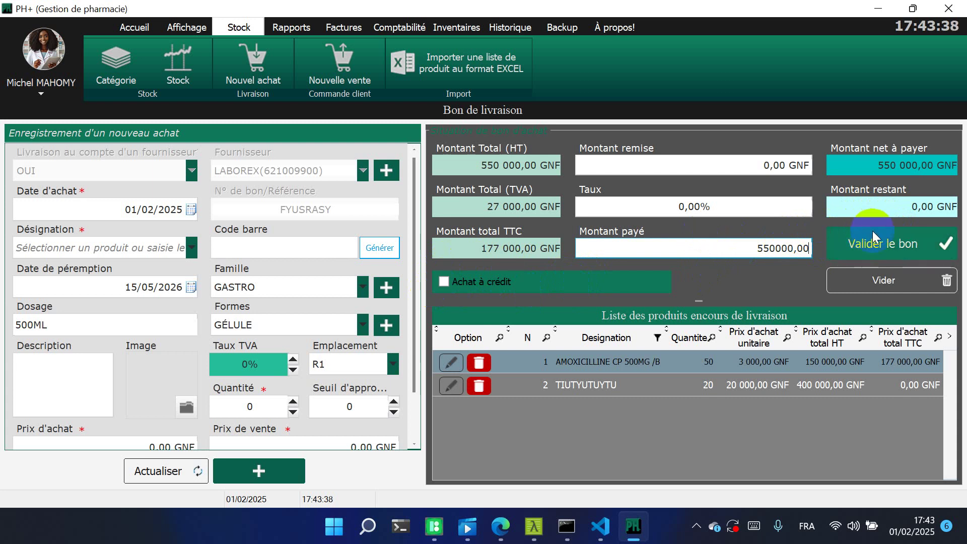
left_click(878, 243)
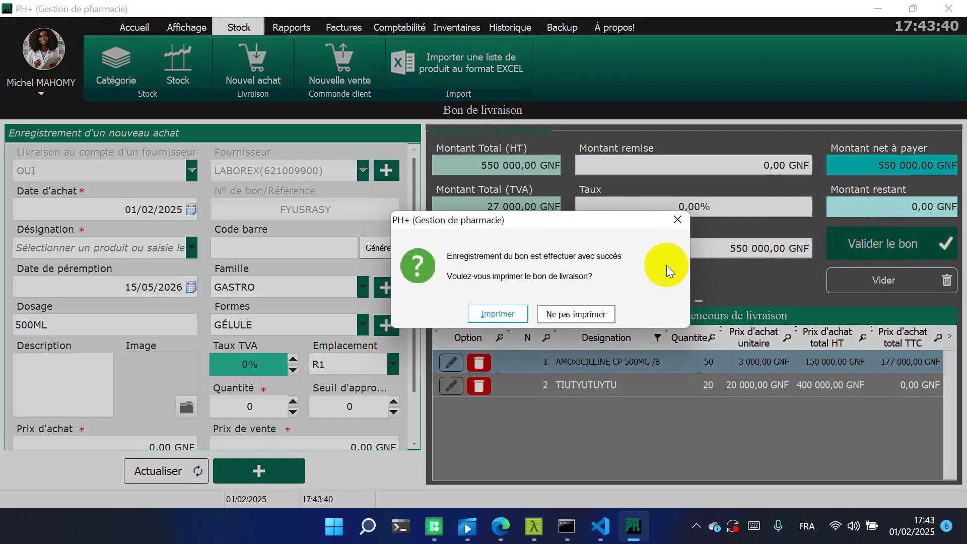
left_click(552, 312)
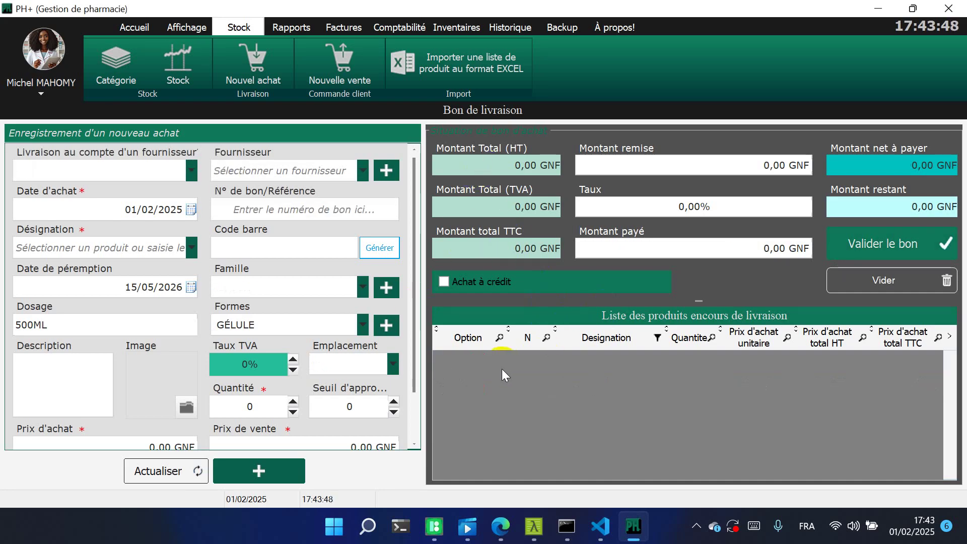
left_click(288, 214)
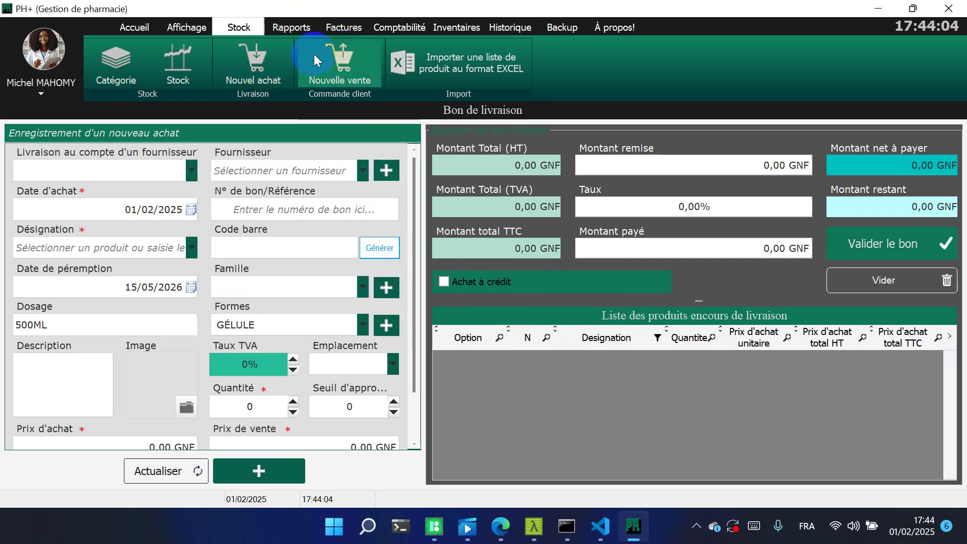
left_click(332, 53)
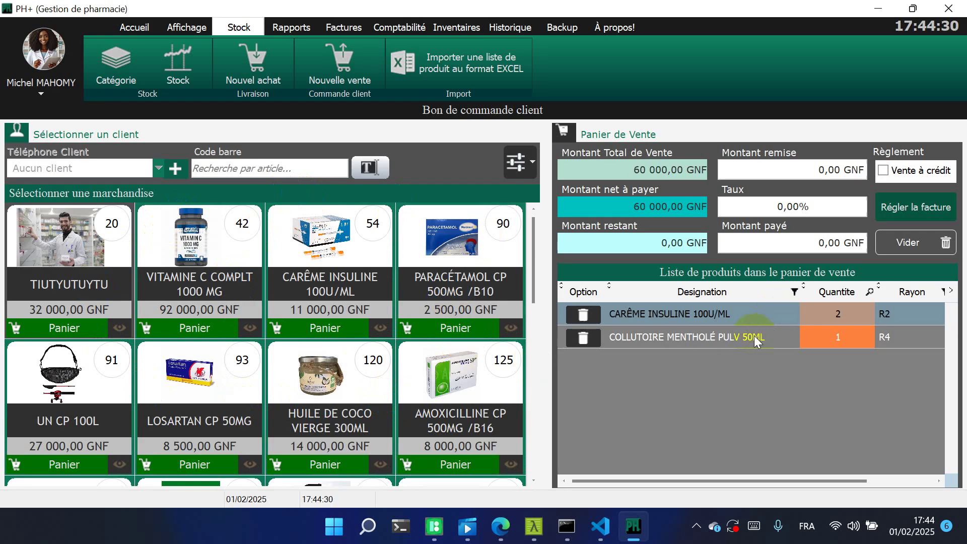
Add one PARACÉTAMOL CP 500MG /B10 to the basket, bringing the total to 62 500 GNF
left_click(773, 240)
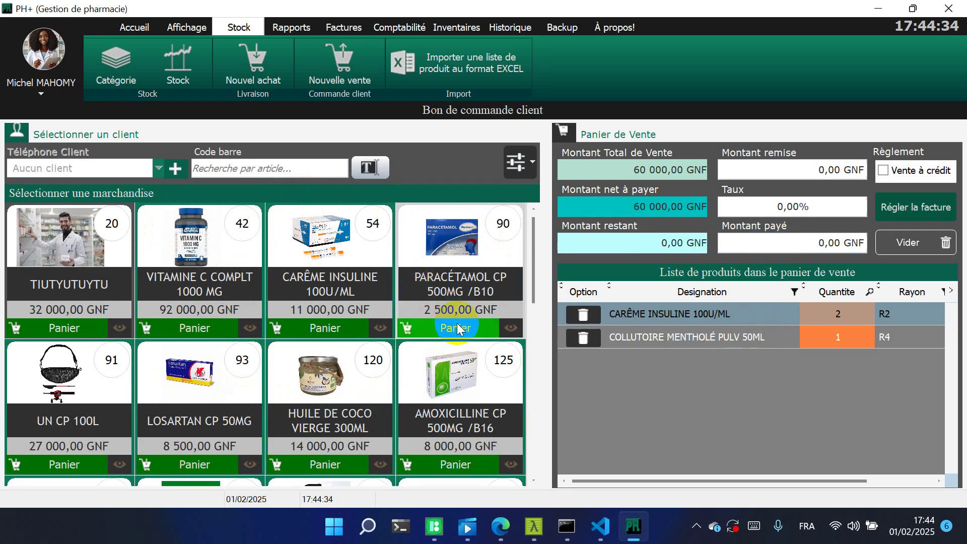
left_click(443, 333)
left_click(444, 332)
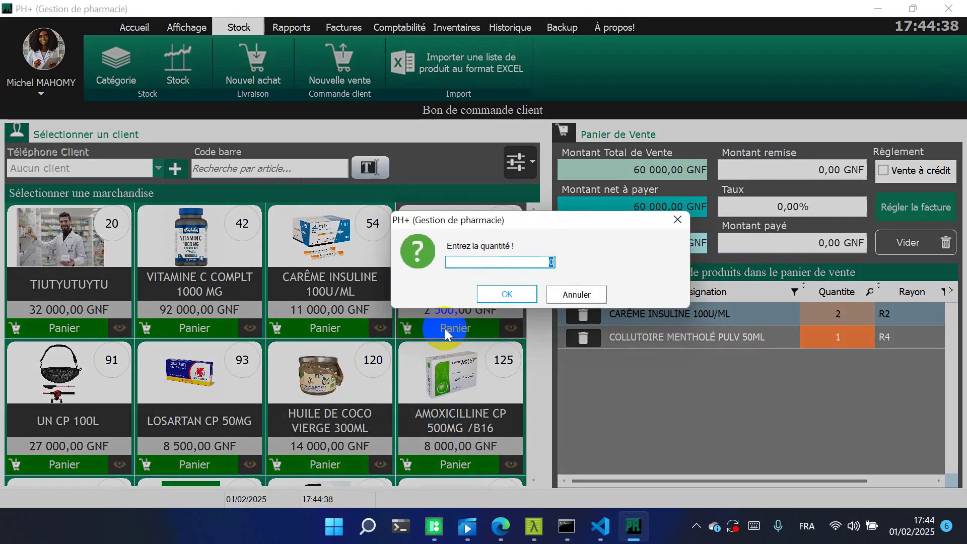
type("1")
key("Return")
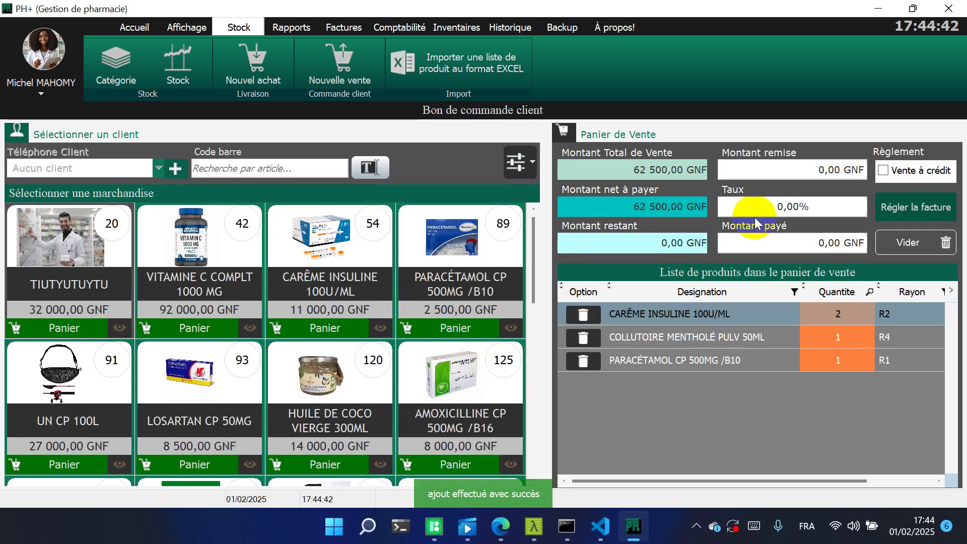
Select the 62 500,00 net payable amount ahead of entering the discount
left_click(728, 204)
left_click(629, 202)
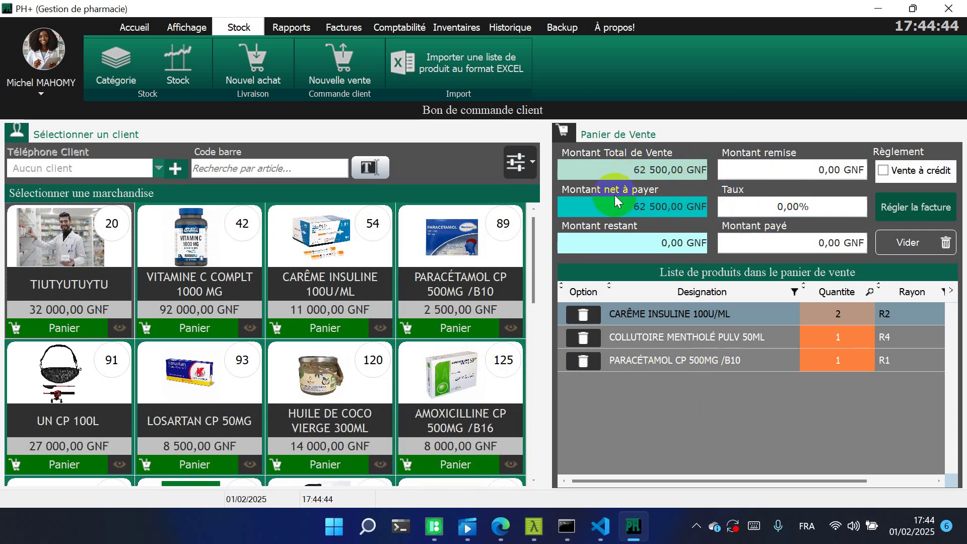
left_click_drag(629, 205, 705, 203)
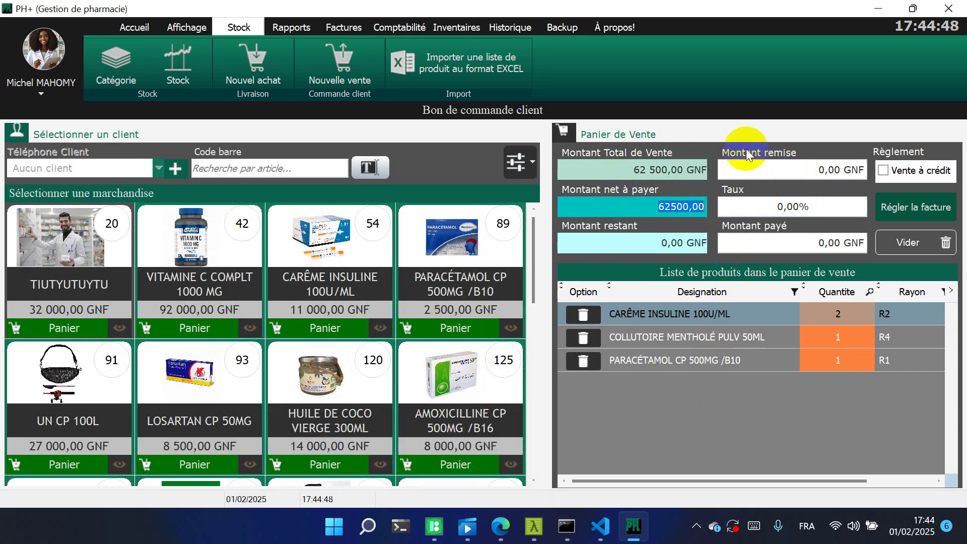
left_click(779, 167)
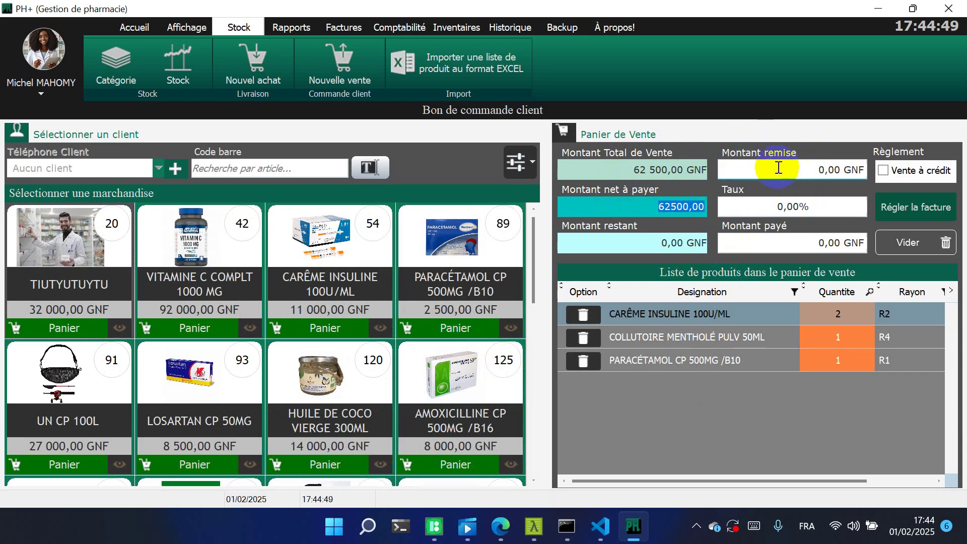
Apply a 2% discount rate to the sale
left_click(809, 169)
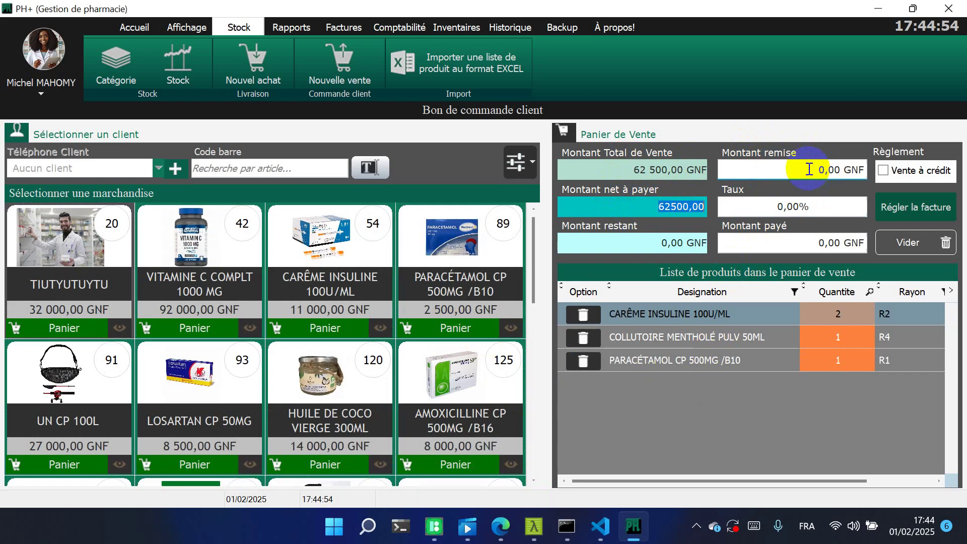
left_click(795, 207)
left_click(816, 206)
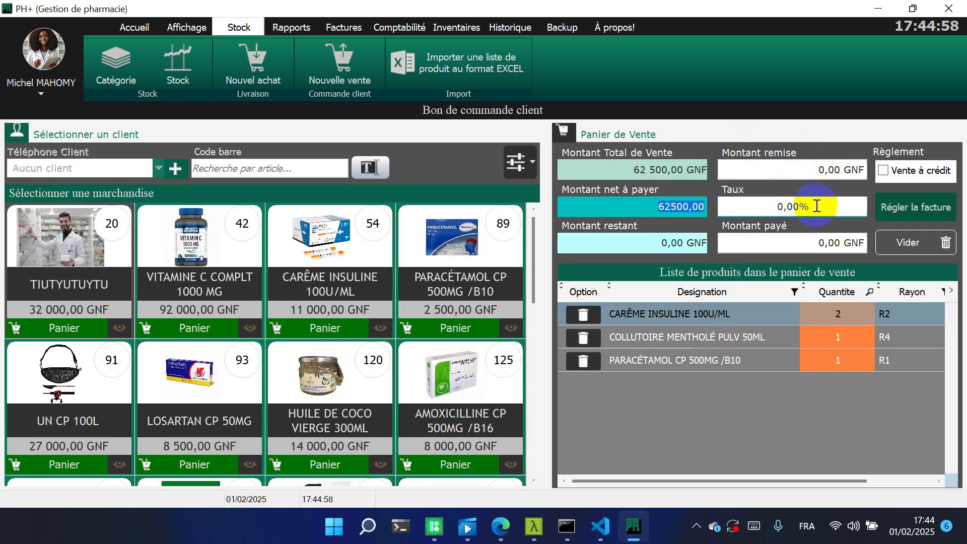
left_click(817, 206)
type("2")
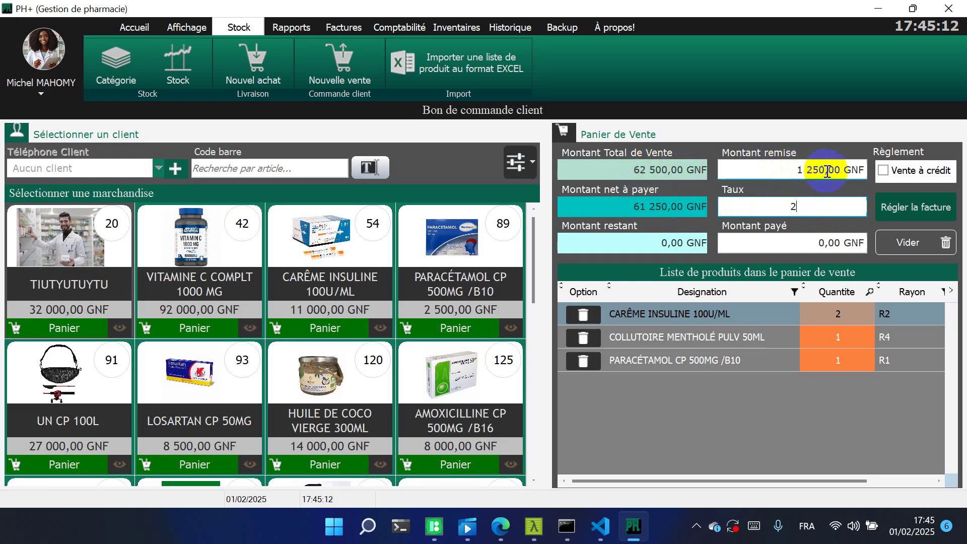
left_click(800, 242)
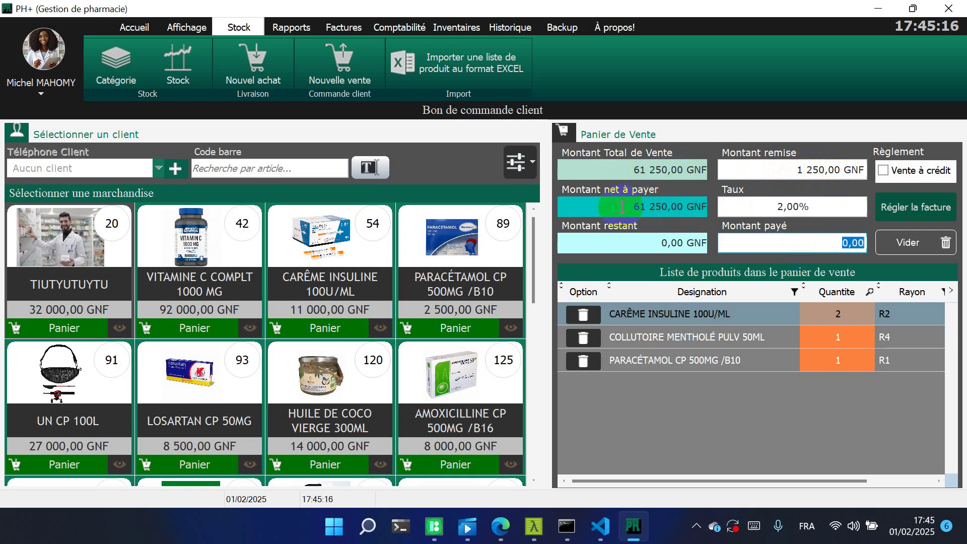
Pay the full 61 250 GNF net amount and settle the invoice without printing a ticket
left_click(657, 206)
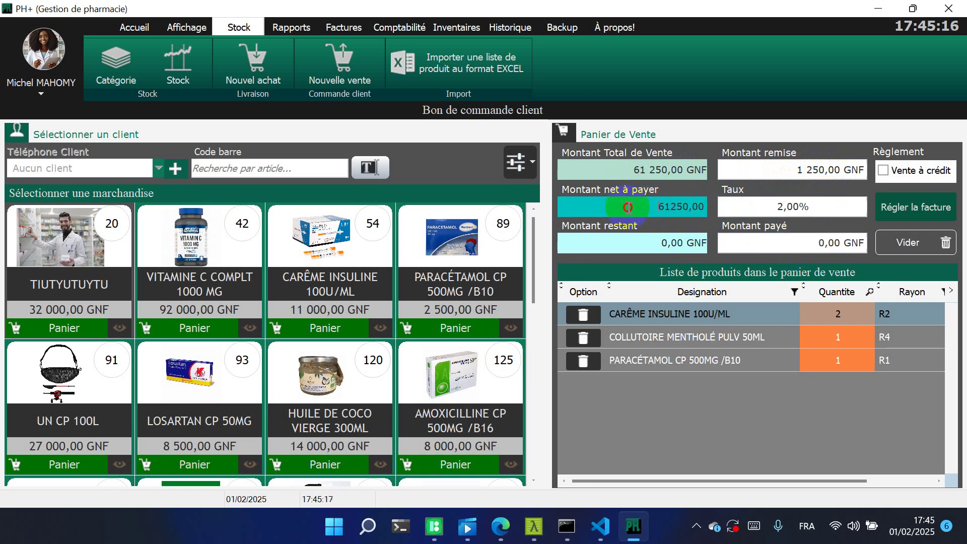
left_click(777, 247)
left_click_drag(632, 203, 708, 206)
key("ctrl+c")
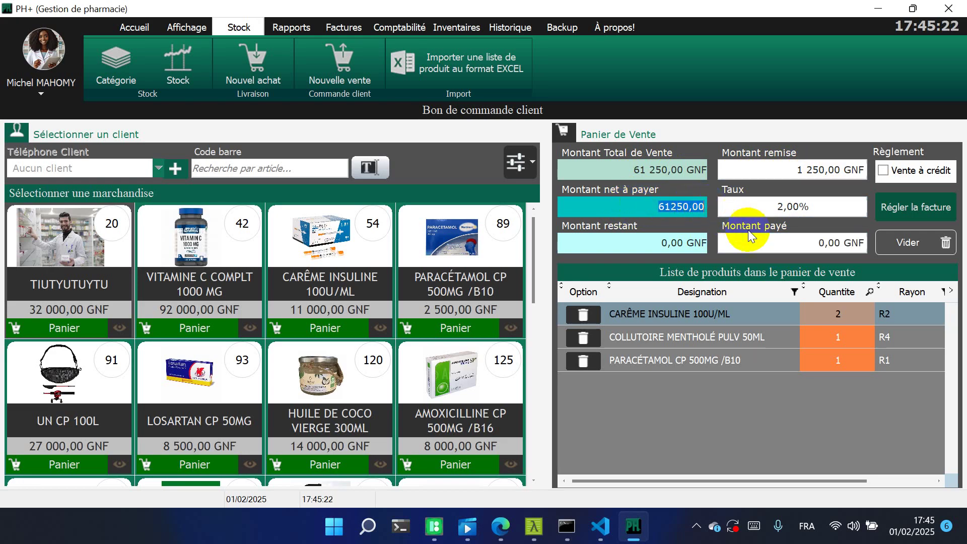
left_click(758, 242)
key("ctrl+v")
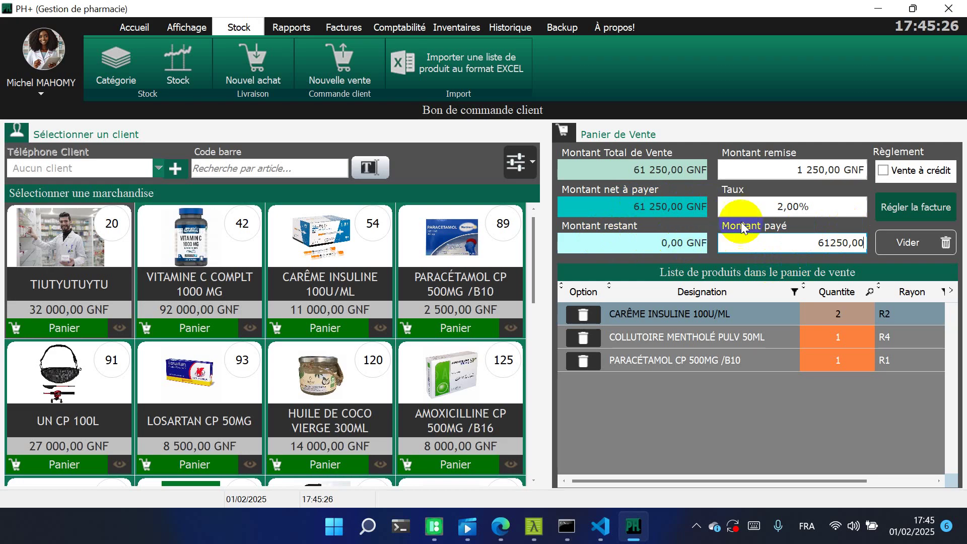
left_click(888, 212)
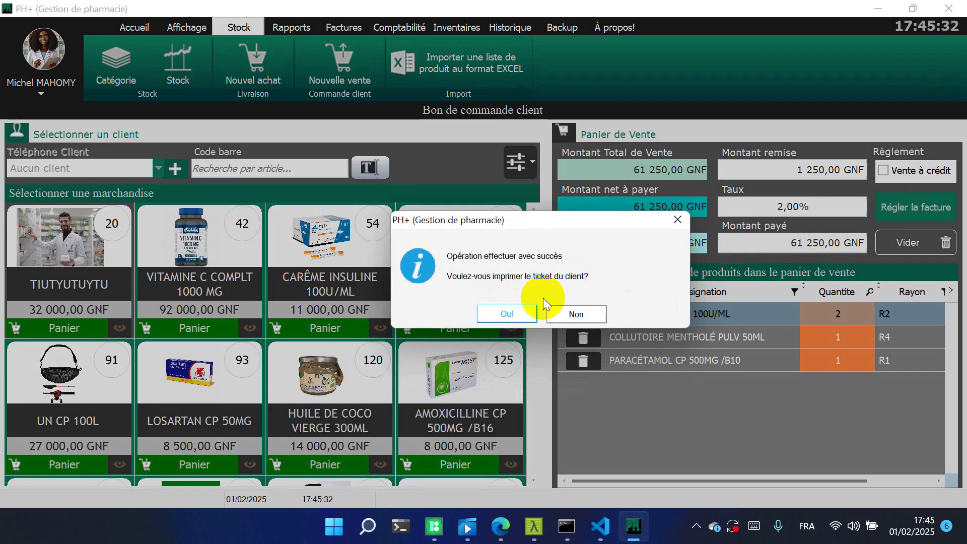
left_click(586, 317)
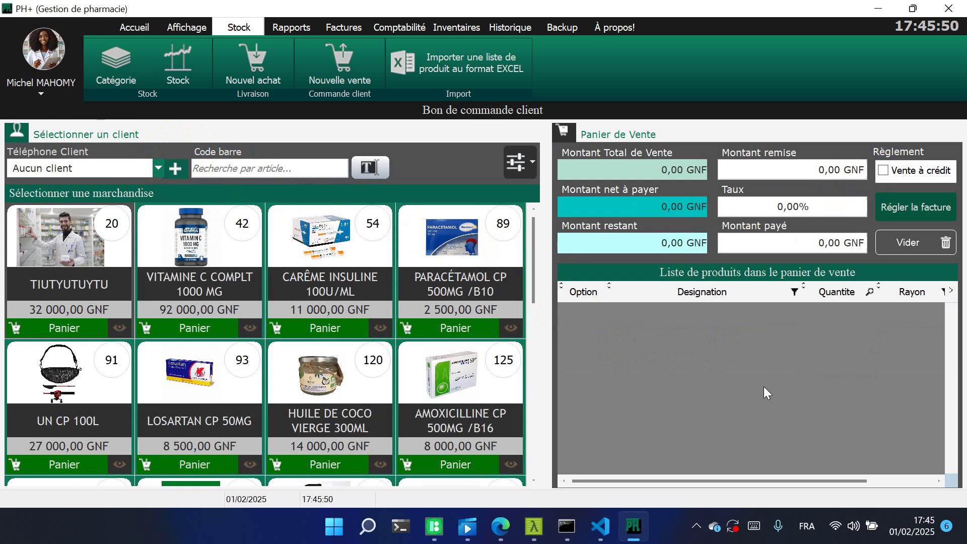
Switch the catalogue to Mode tableau, back to Mode menu, then show the Excel-imported products list
left_click(533, 262)
left_click_drag(533, 262, 532, 166)
left_click(531, 166)
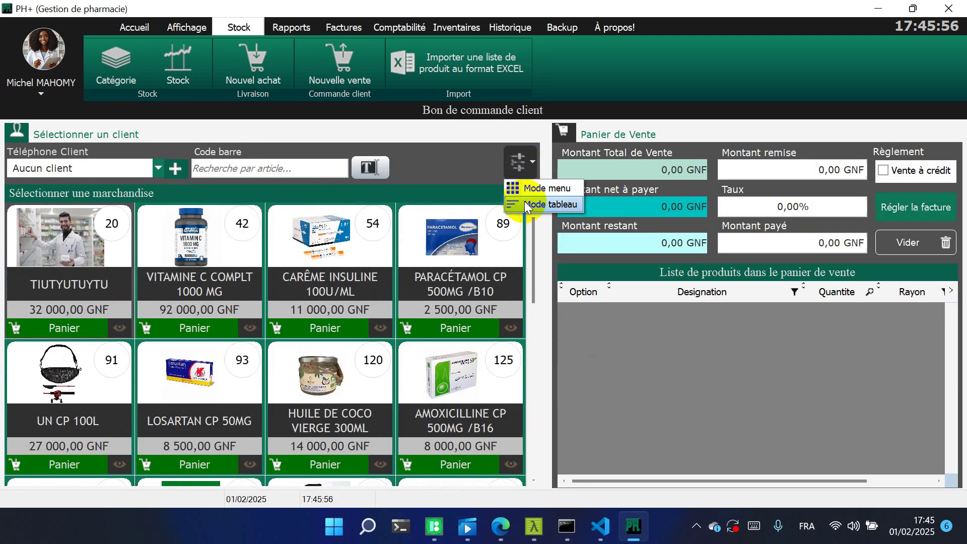
left_click(524, 201)
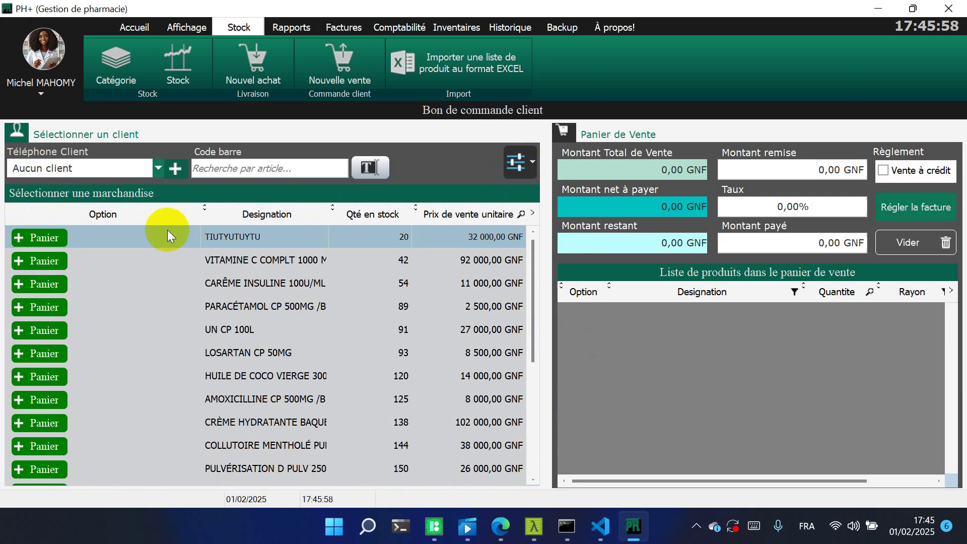
left_click_drag(202, 219, 205, 226)
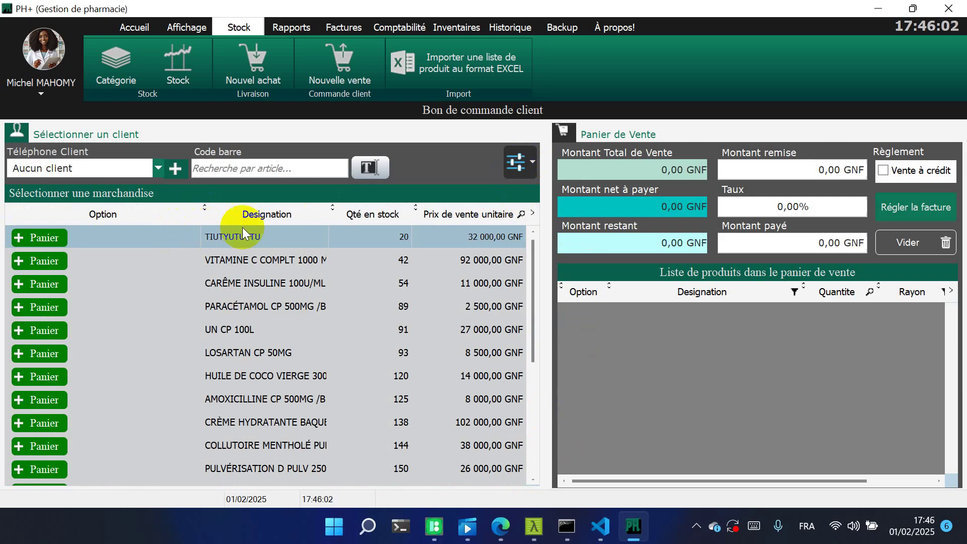
left_click(521, 164)
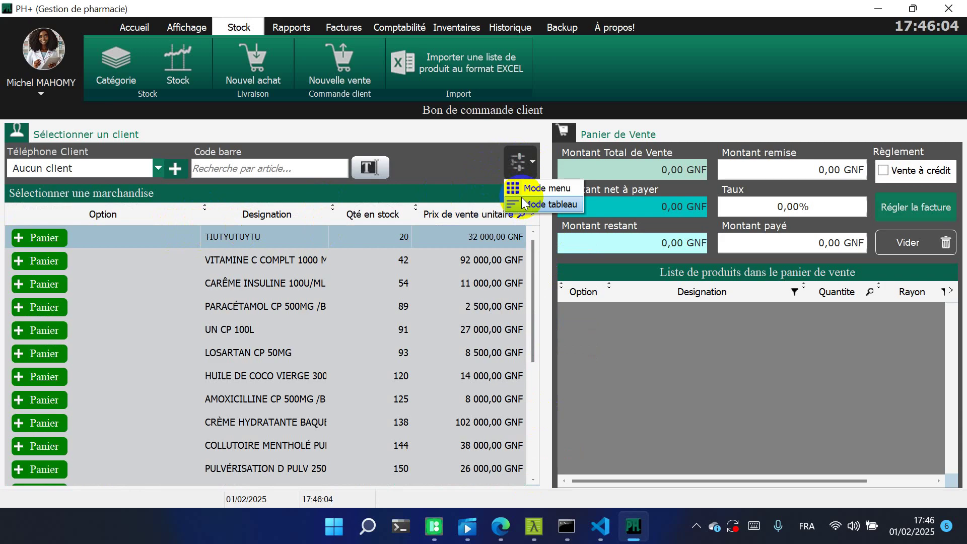
left_click(521, 186)
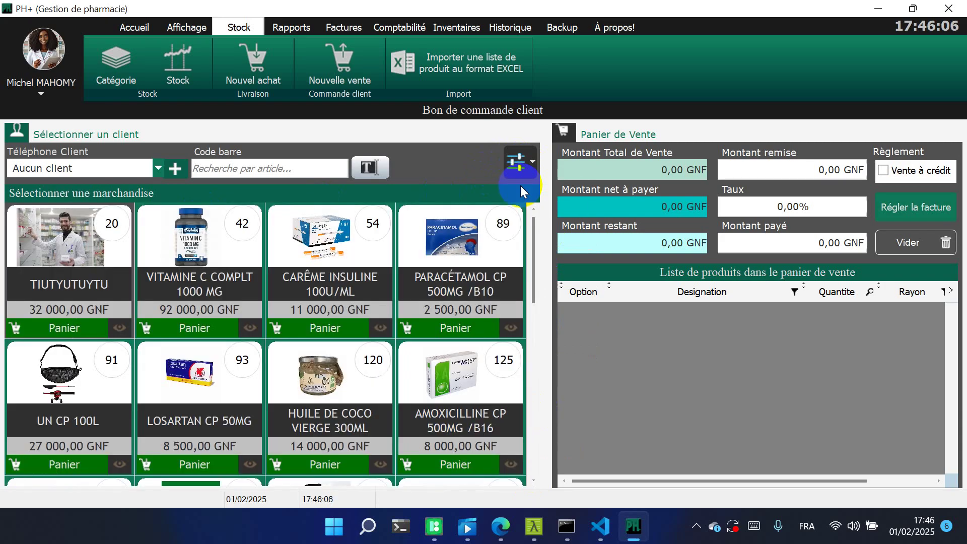
left_click(476, 68)
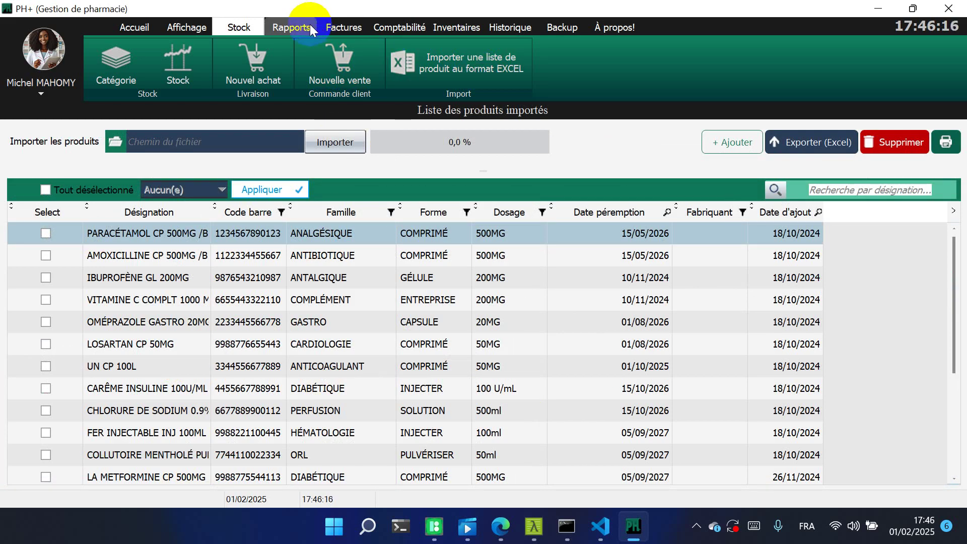
View the revenue and expenses report, toggling Recettes/Dépenses, then open the discounts report
left_click(295, 28)
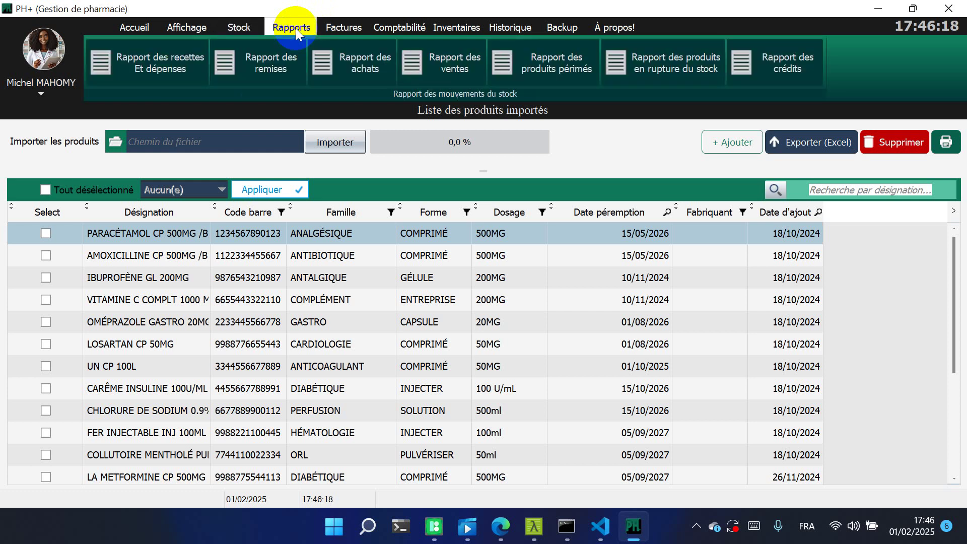
left_click(171, 77)
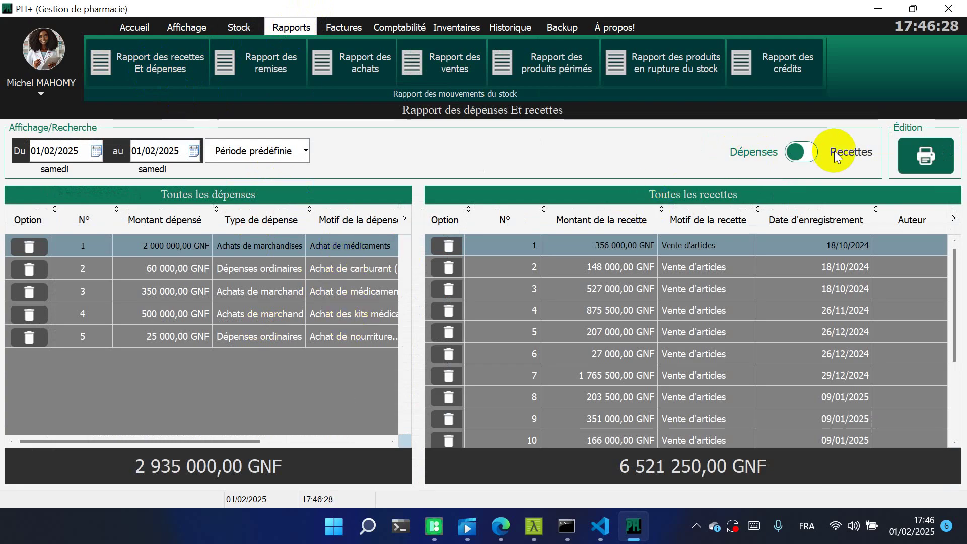
left_click(803, 151)
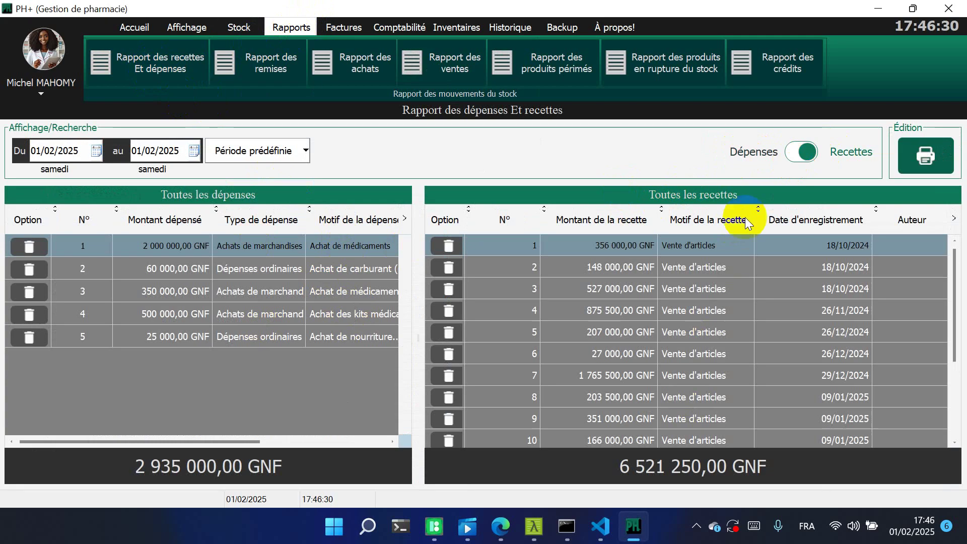
left_click(801, 155)
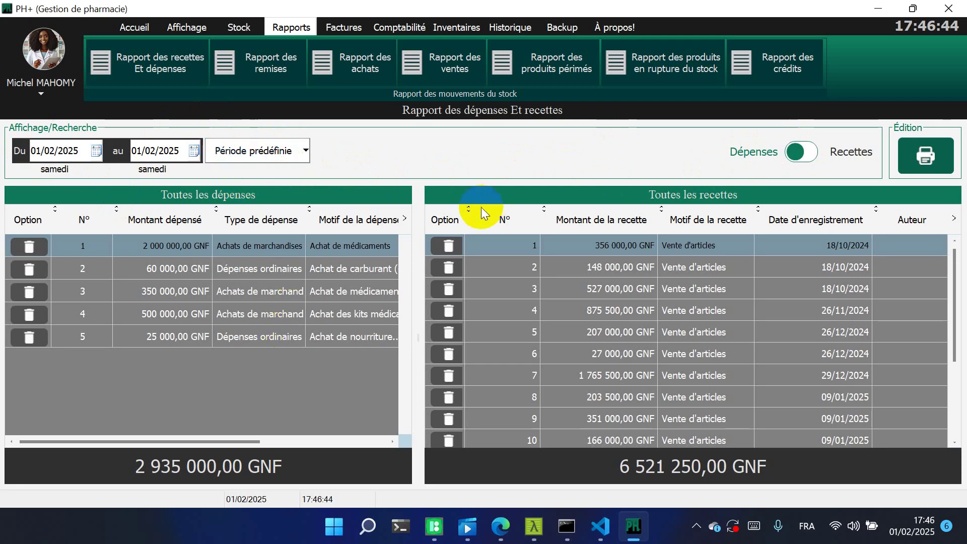
left_click(801, 151)
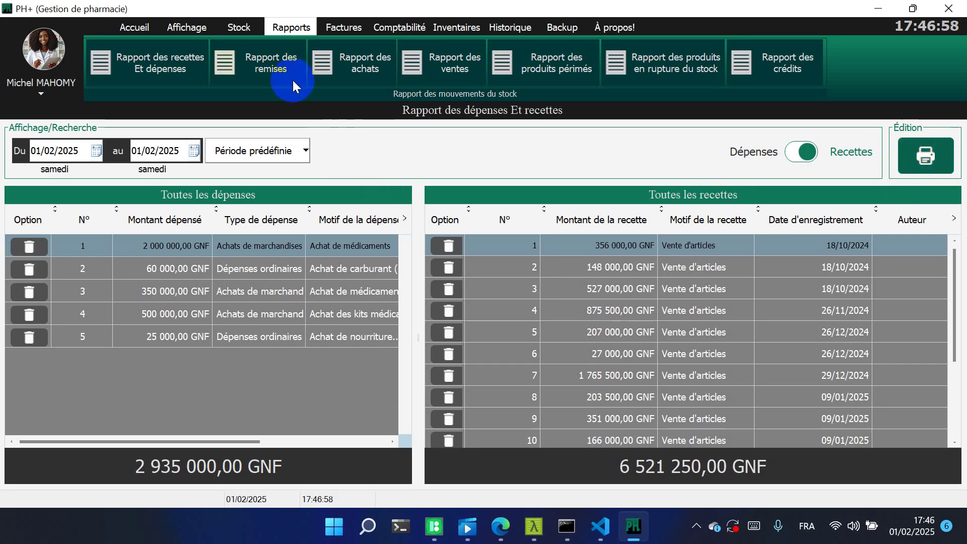
left_click(274, 72)
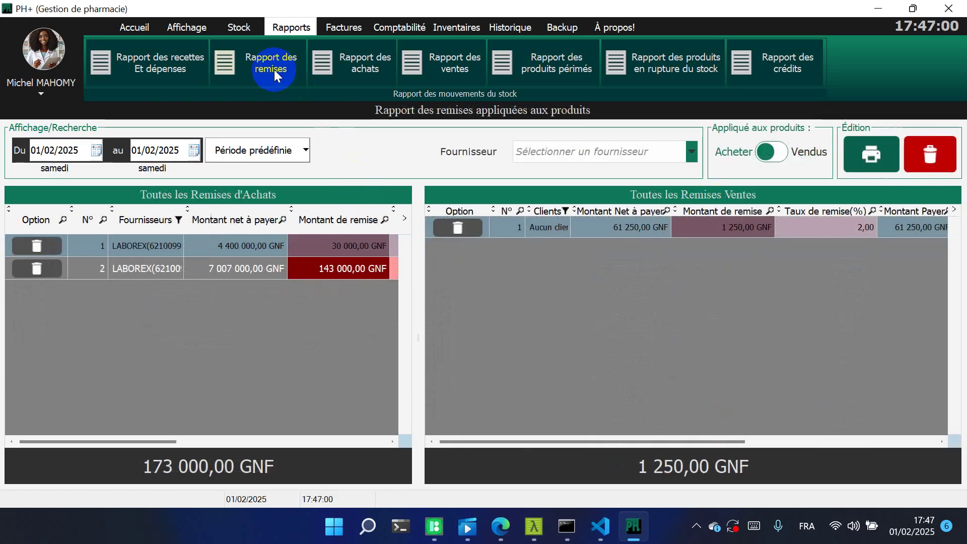
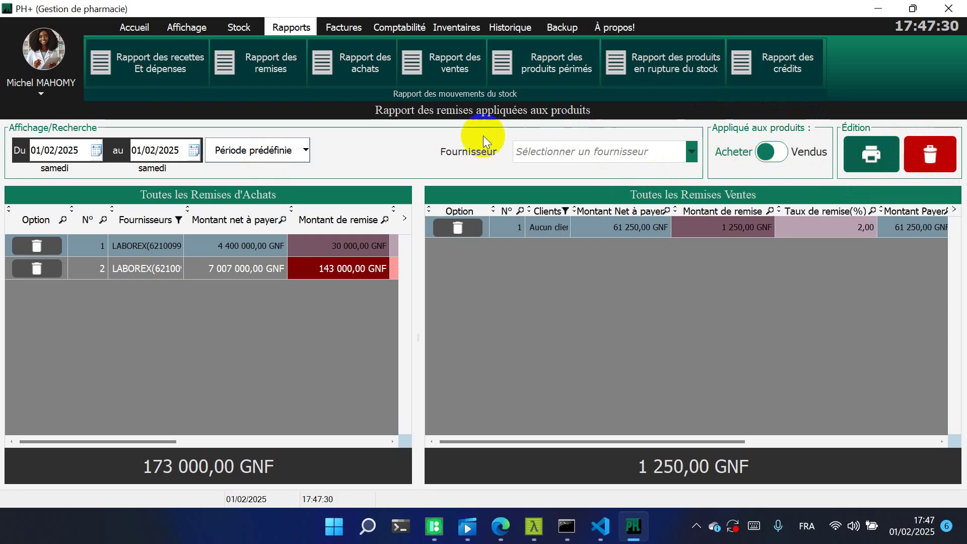
Filter the purchase discounts to supplier LABOREX, trying the Aujourd'hui and Hier periods before returning to today
left_click(693, 147)
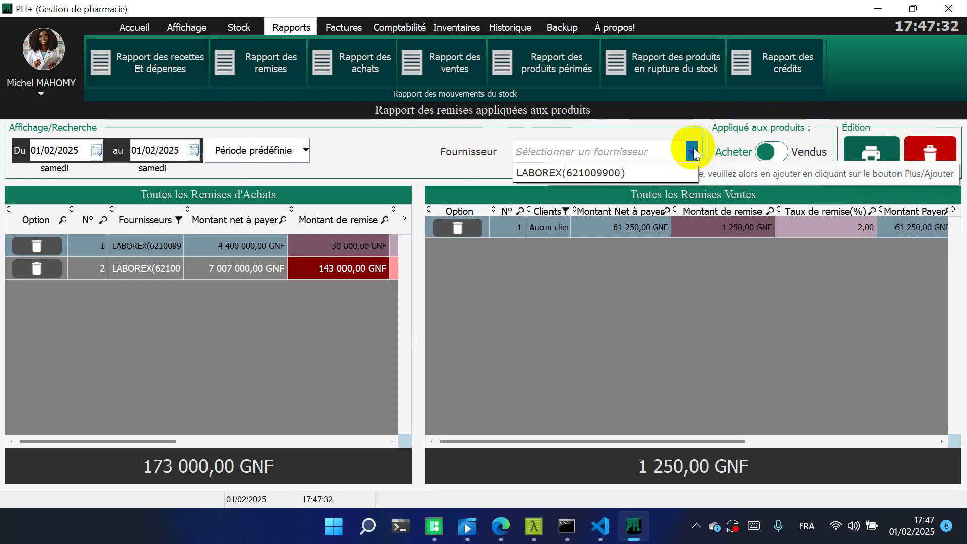
left_click(560, 172)
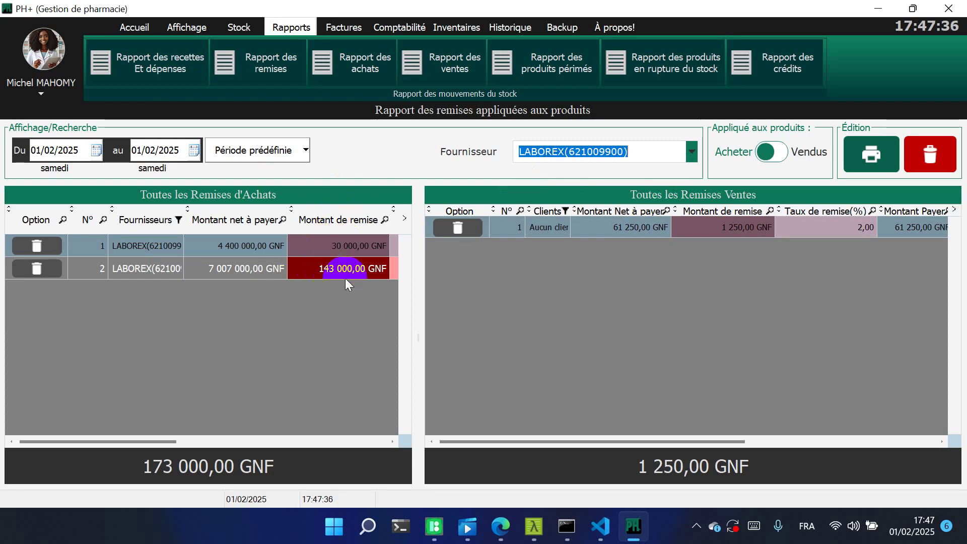
left_click(281, 159)
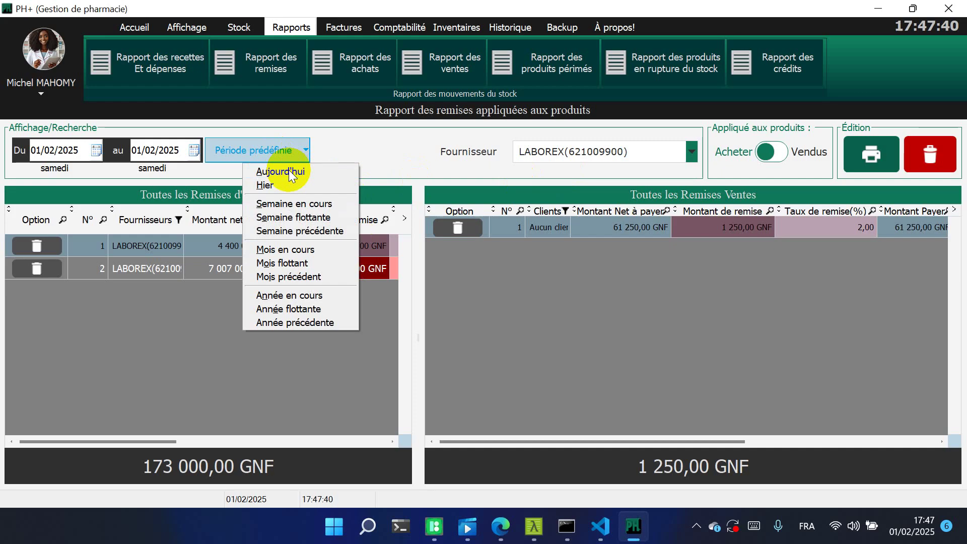
left_click(288, 171)
left_click(291, 157)
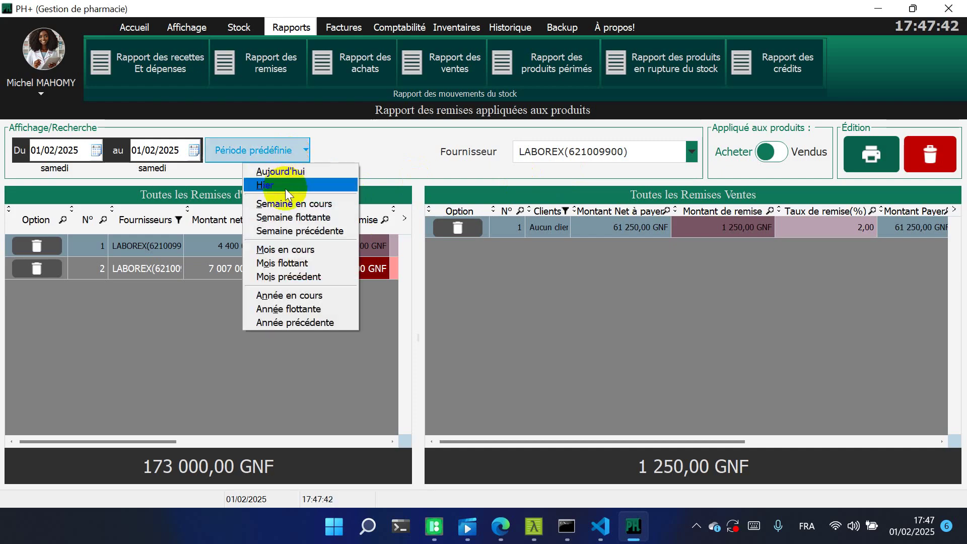
left_click(285, 187)
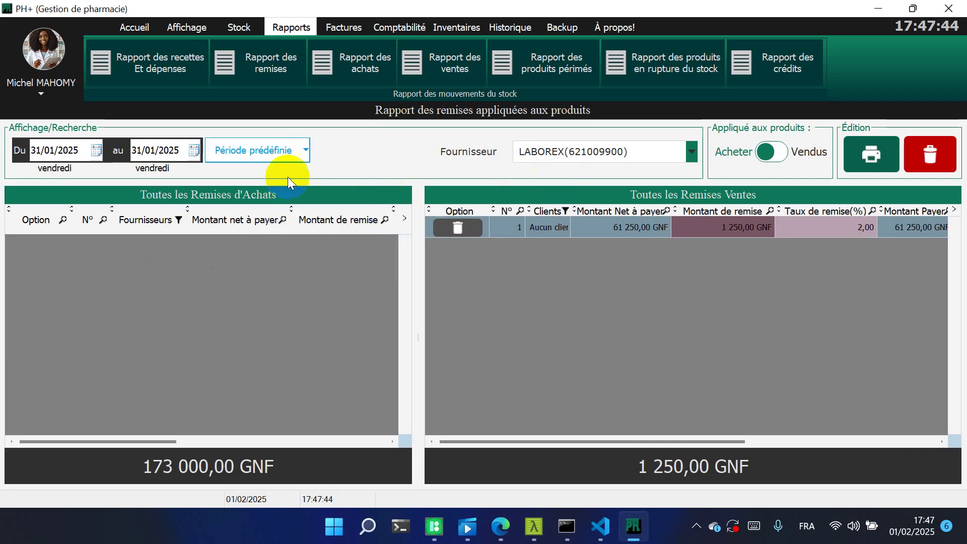
left_click(294, 150)
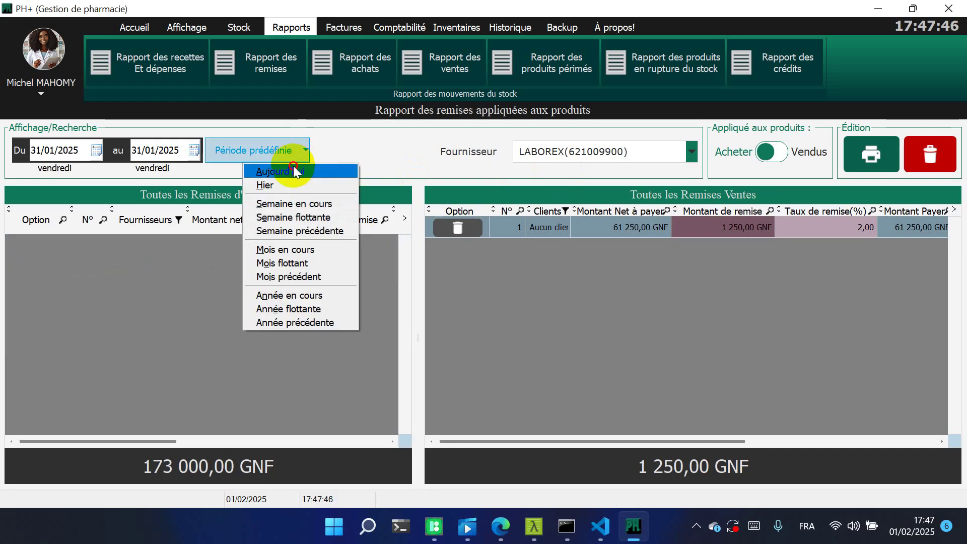
left_click(293, 166)
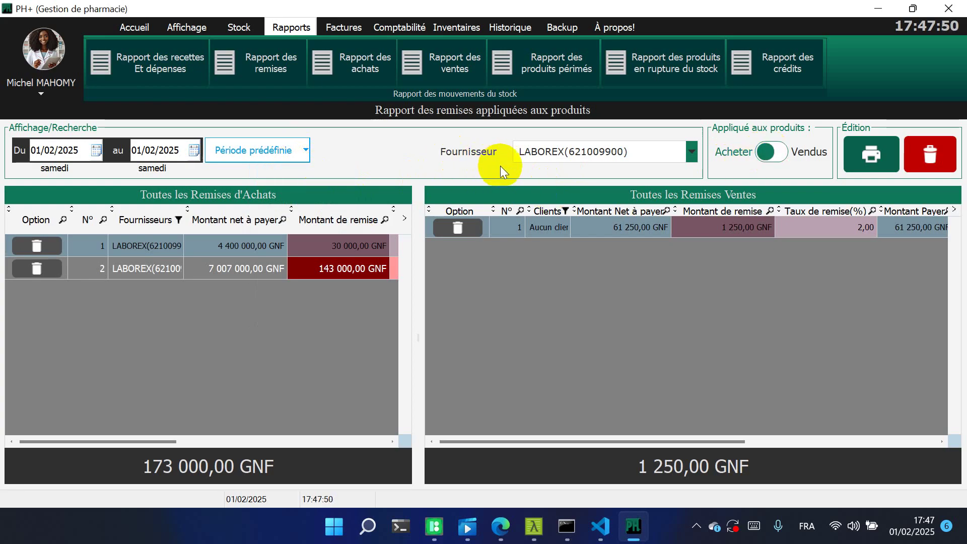
Switch to sold-product discounts for AUCUN CLIENT, checking Hier and then back to Aujourd'hui
left_click(770, 159)
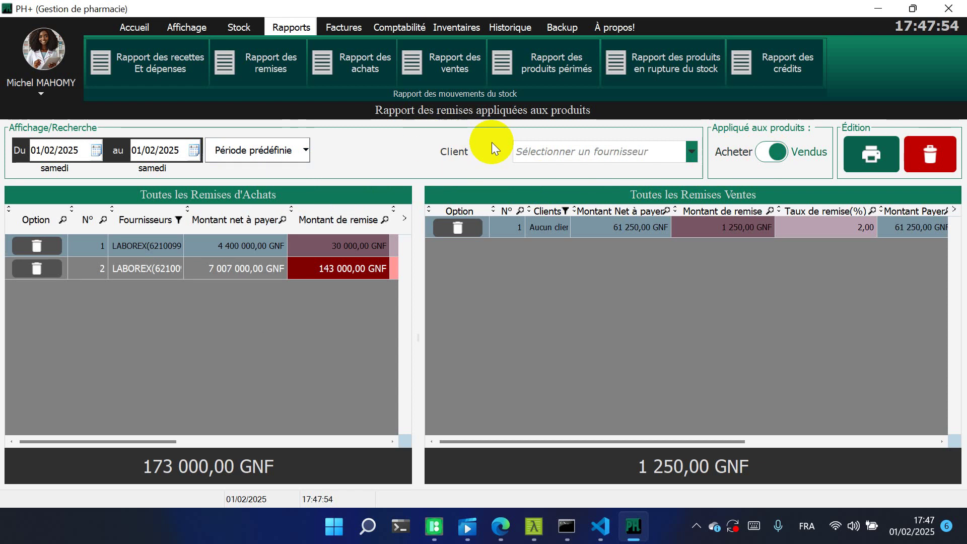
left_click(692, 156)
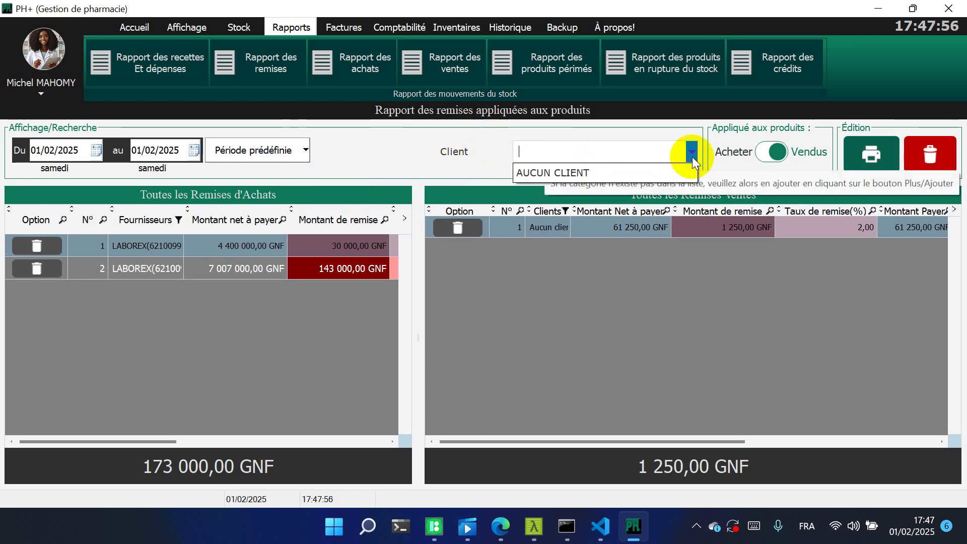
left_click(583, 173)
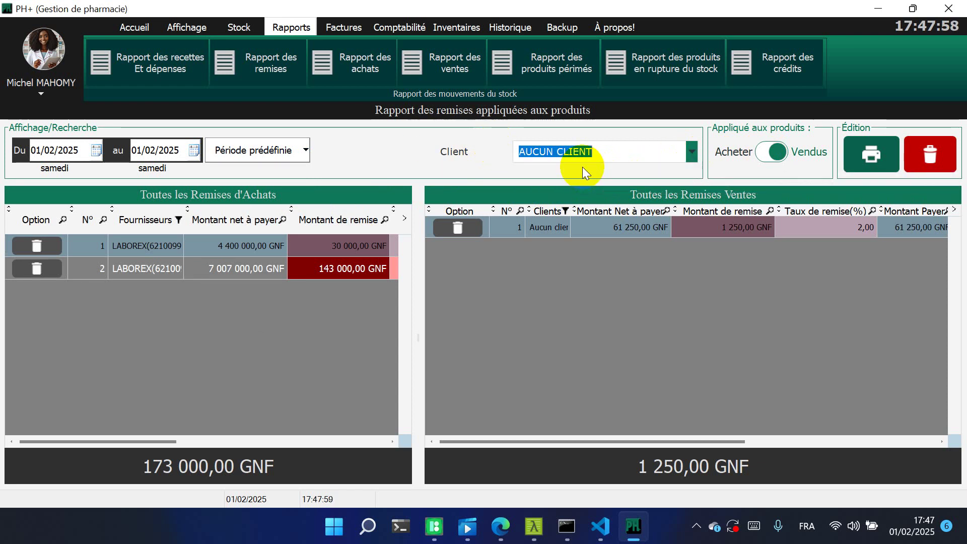
left_click(298, 151)
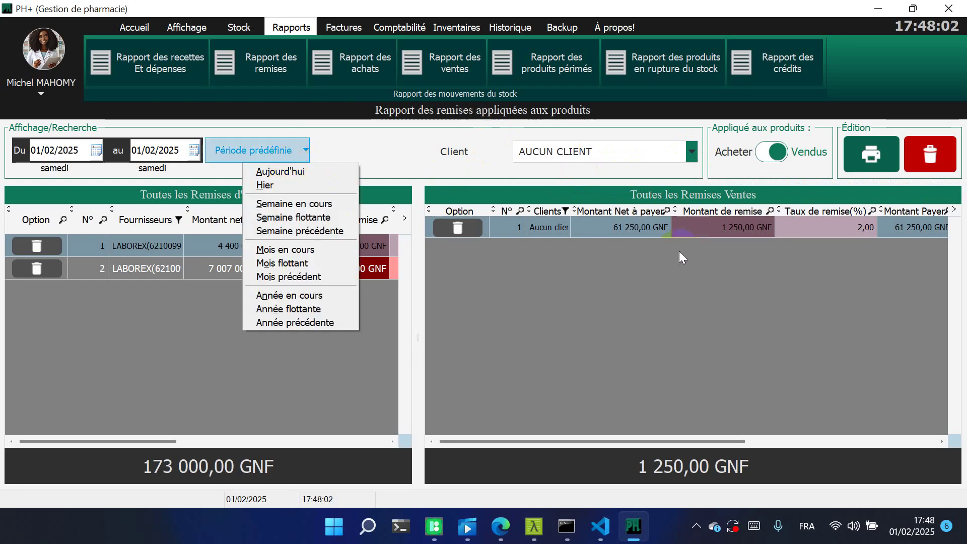
left_click(285, 183)
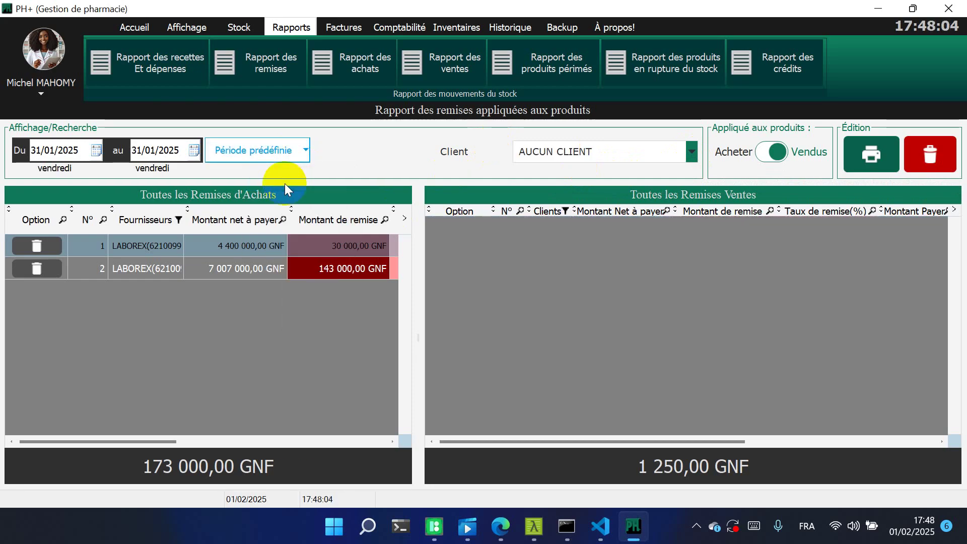
left_click(296, 158)
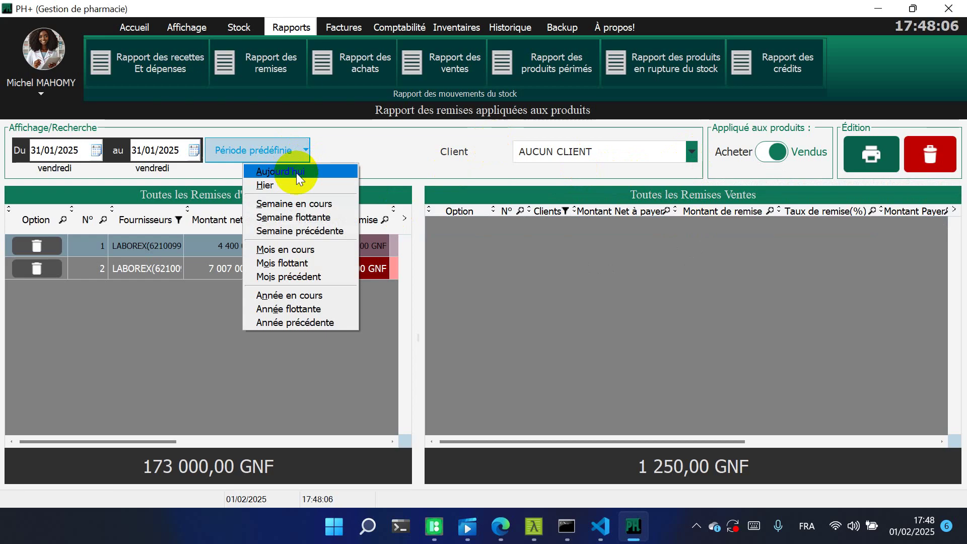
left_click(299, 174)
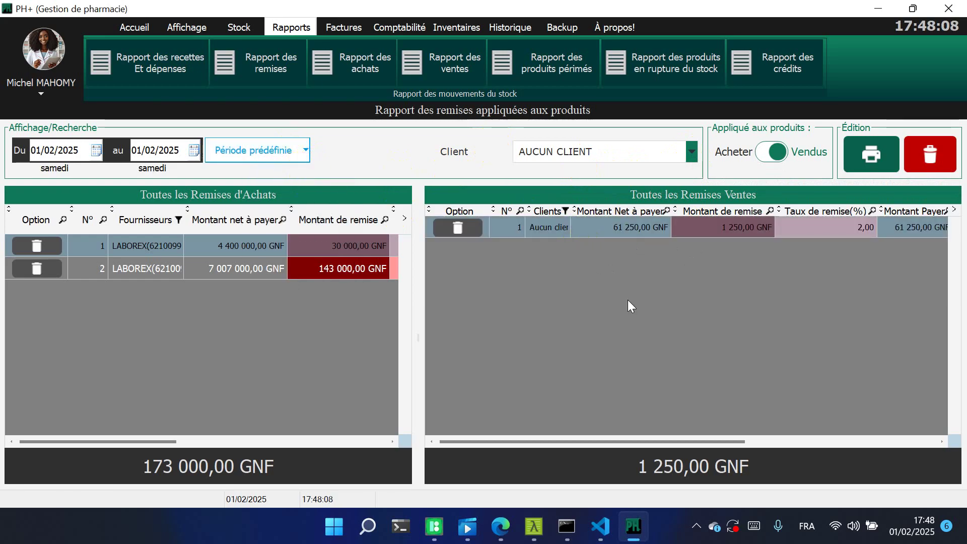
Open the purchases report (Rapport des achats)
left_click(776, 153)
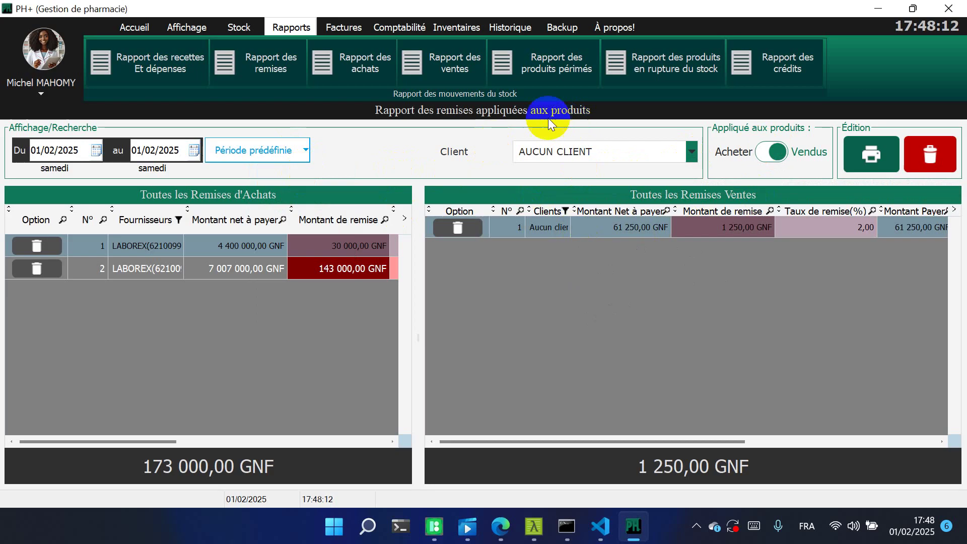
left_click(532, 121)
right_click(357, 72)
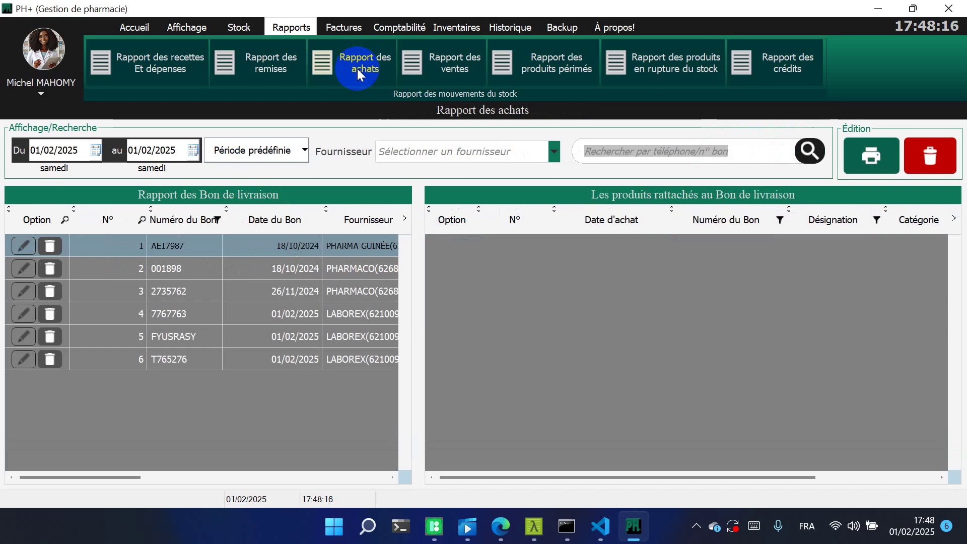
Show the products of the first delivery note and of delivery note AE17987
left_click(325, 198)
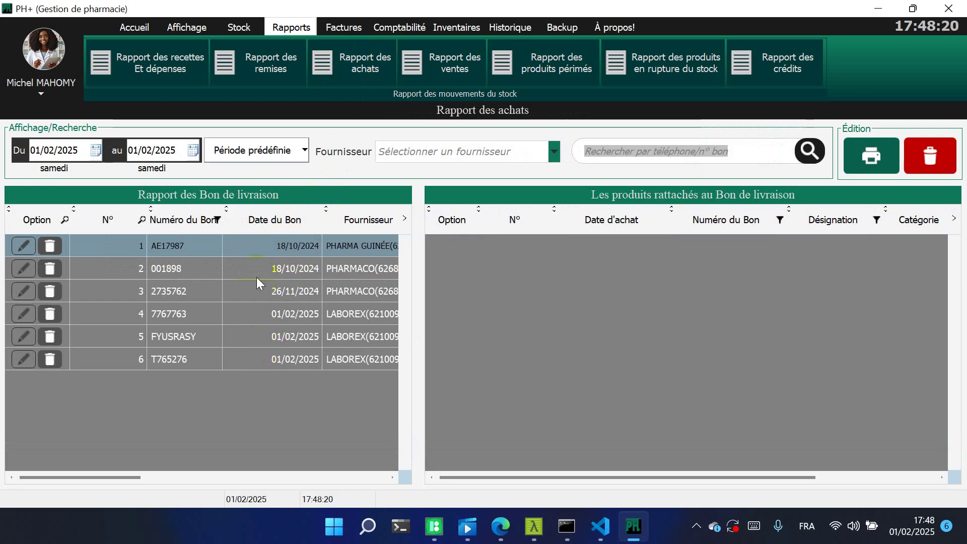
left_click(256, 251)
left_click(282, 254)
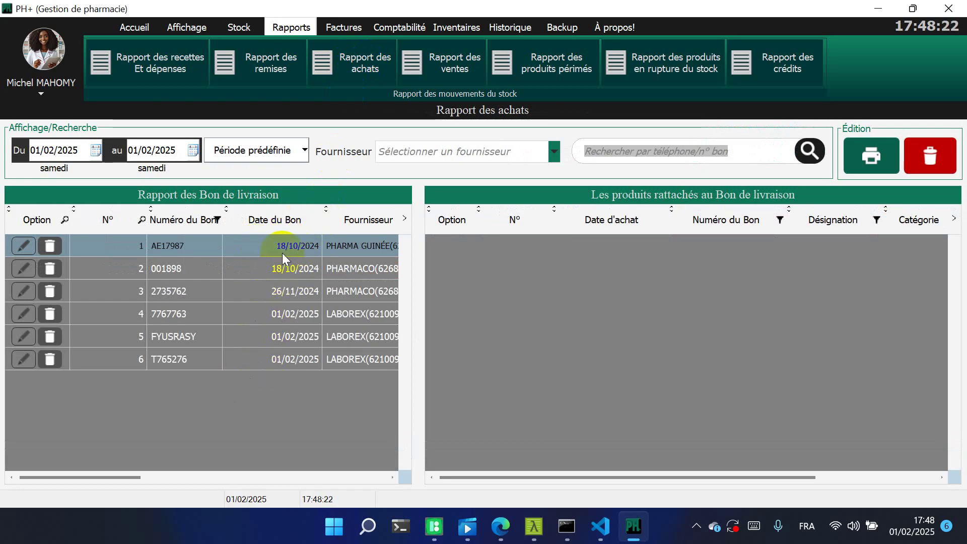
left_click(253, 246)
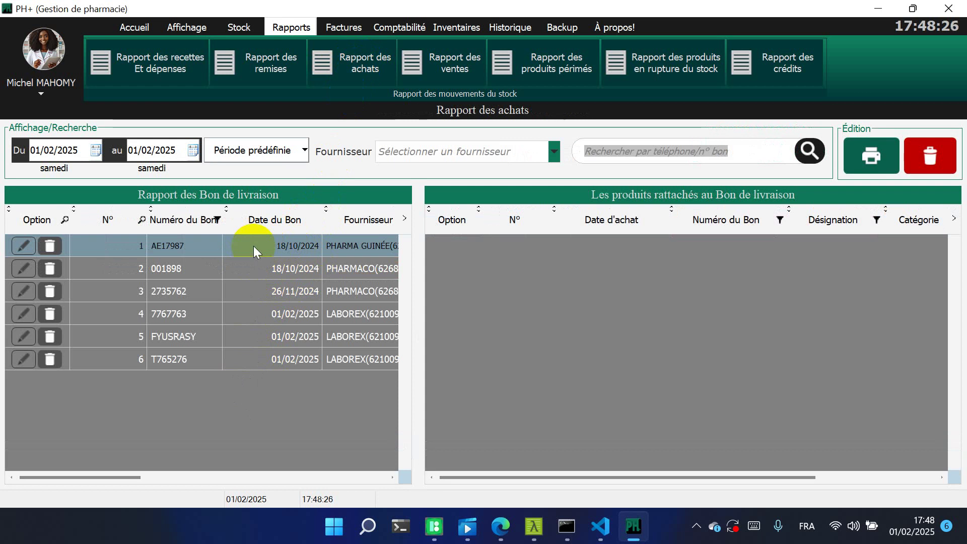
left_click(598, 251)
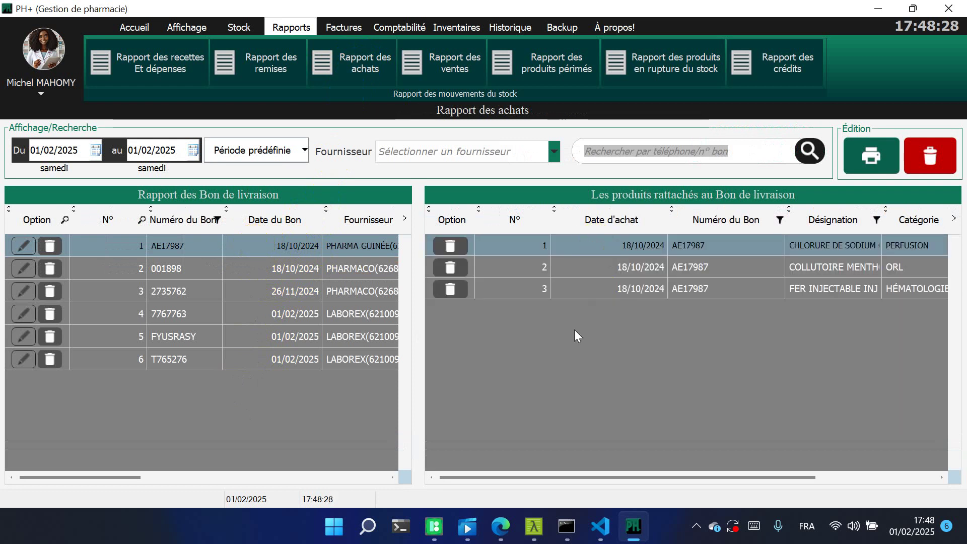
left_click(583, 249)
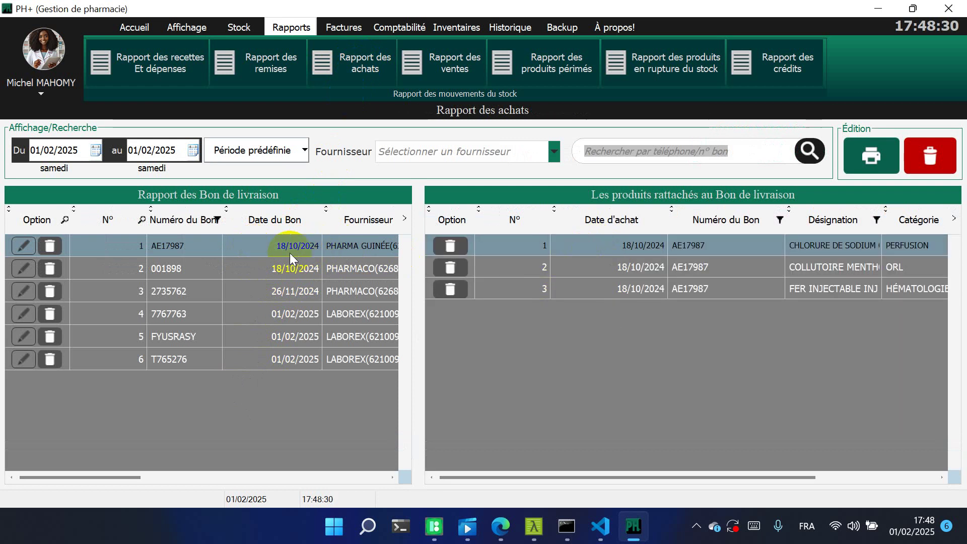
List products for delivery notes 001898, 2735762, 7767763, FYUSRASY and T765276, then open the sales report
left_click(270, 266)
left_click(267, 288)
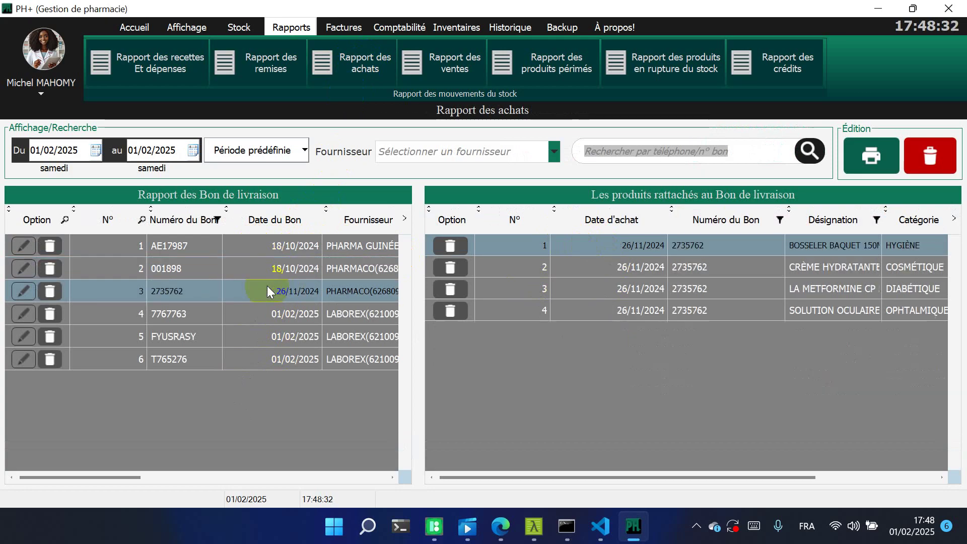
left_click(265, 308)
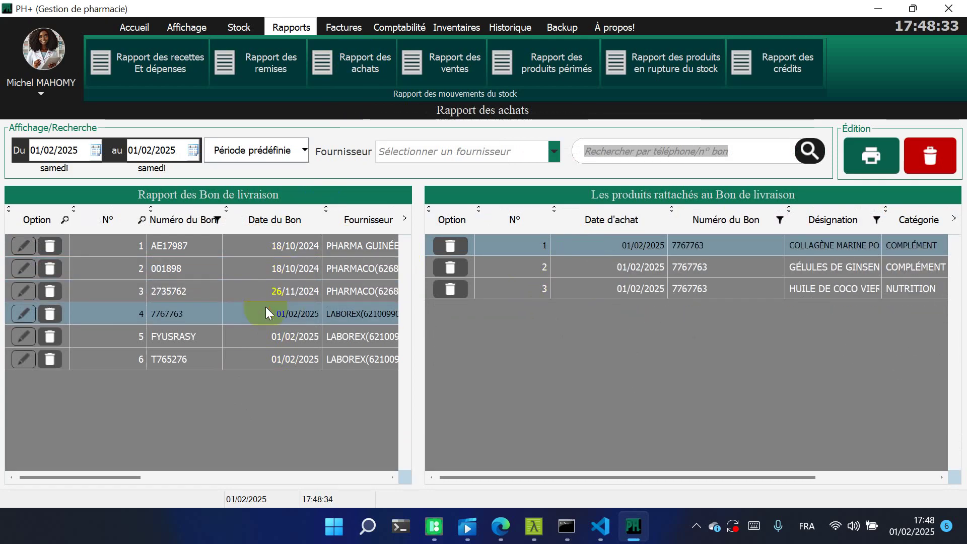
left_click(262, 334)
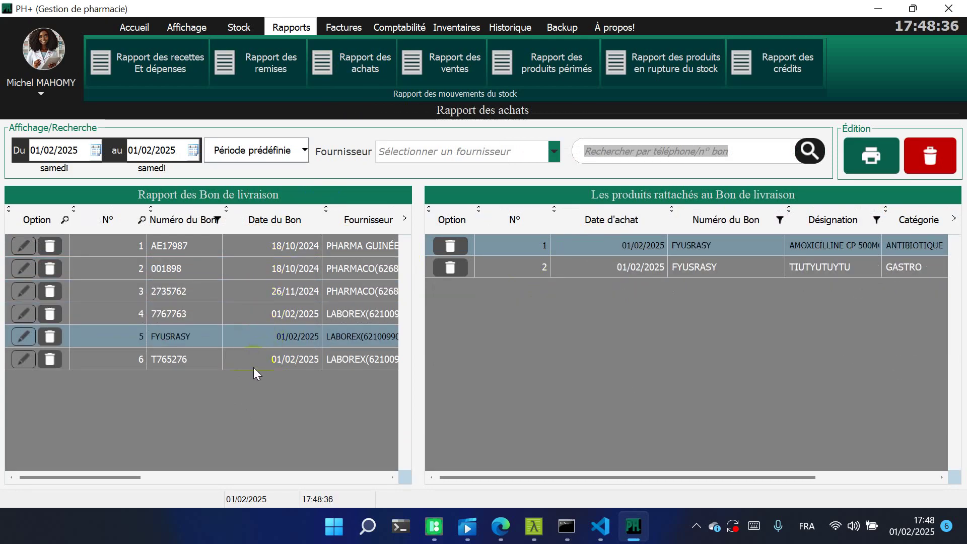
left_click(253, 372)
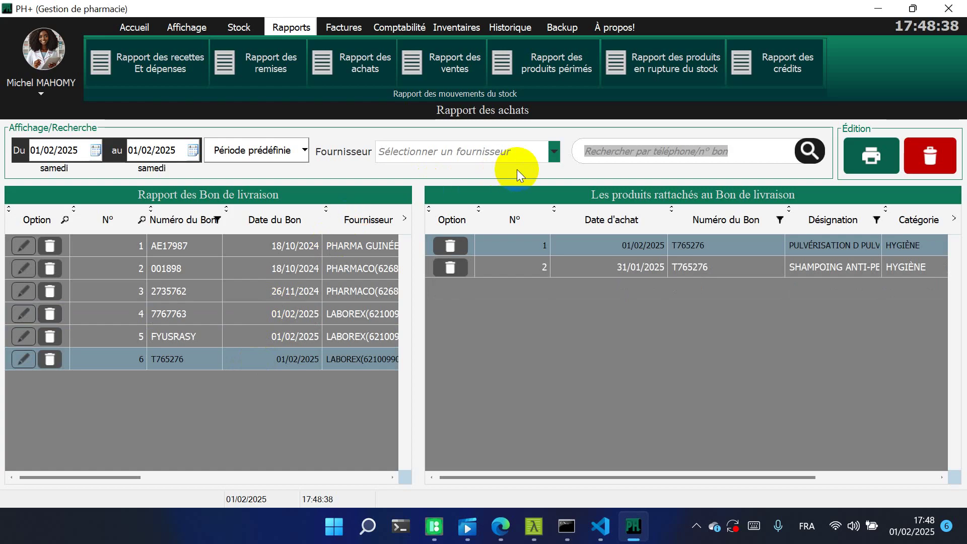
left_click(442, 69)
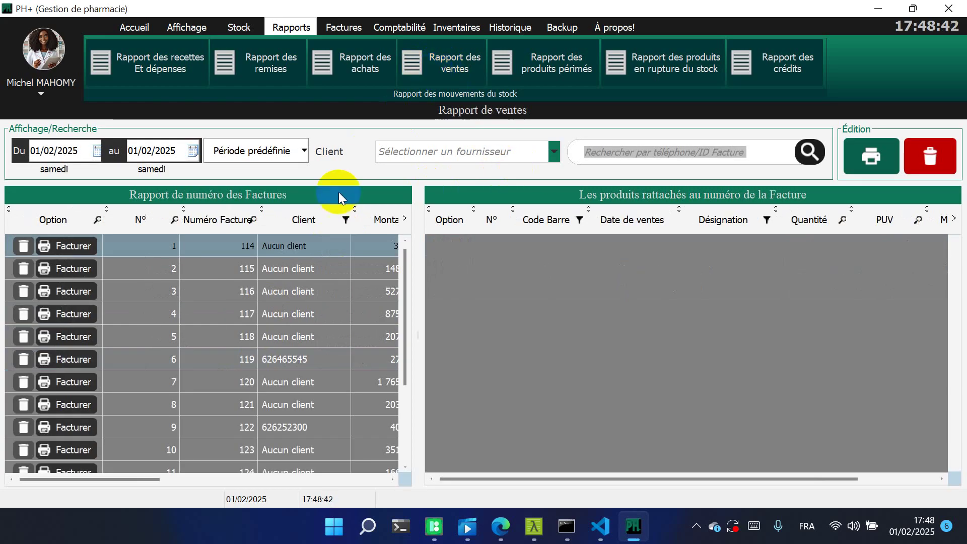
Show the products sold on invoices 114, 115, 116, 119 and 122
left_click(302, 241)
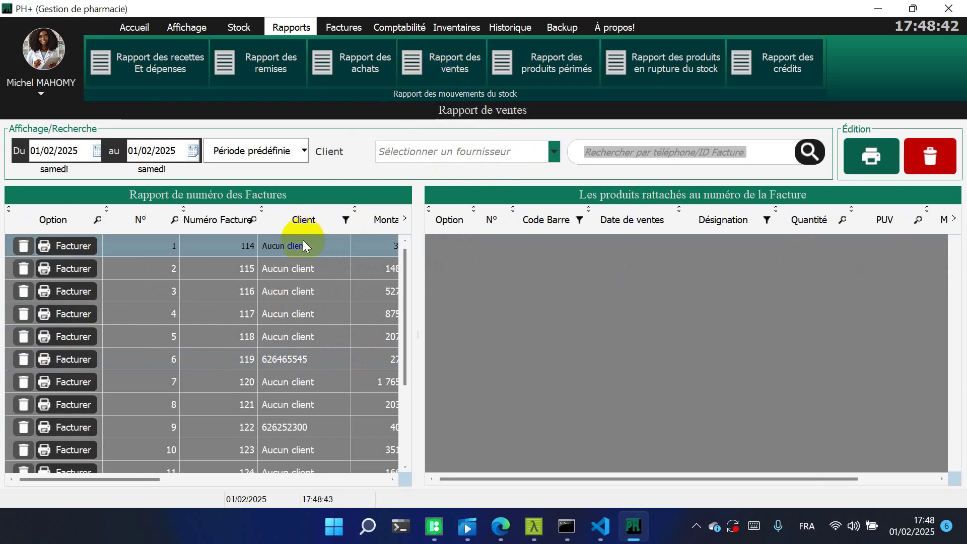
left_click(303, 267)
left_click(305, 289)
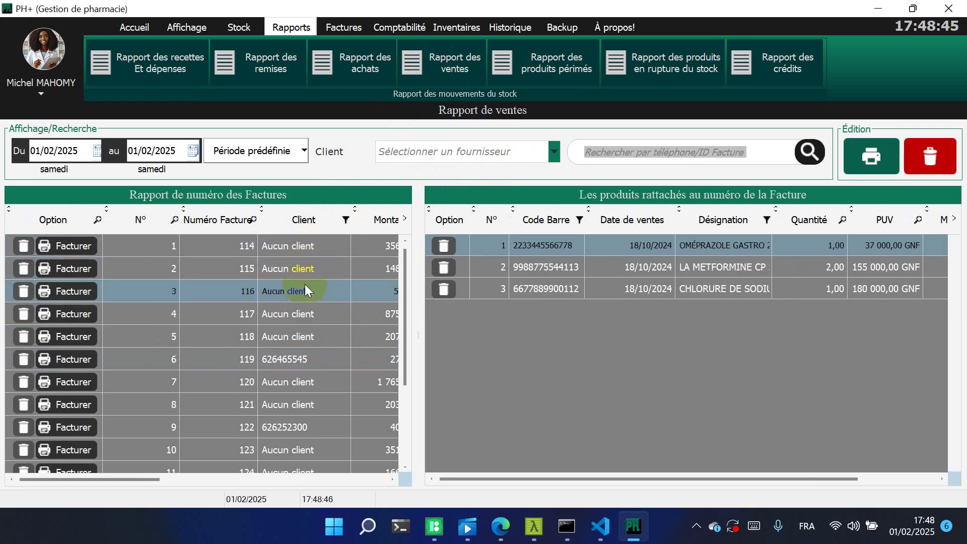
left_click(306, 350)
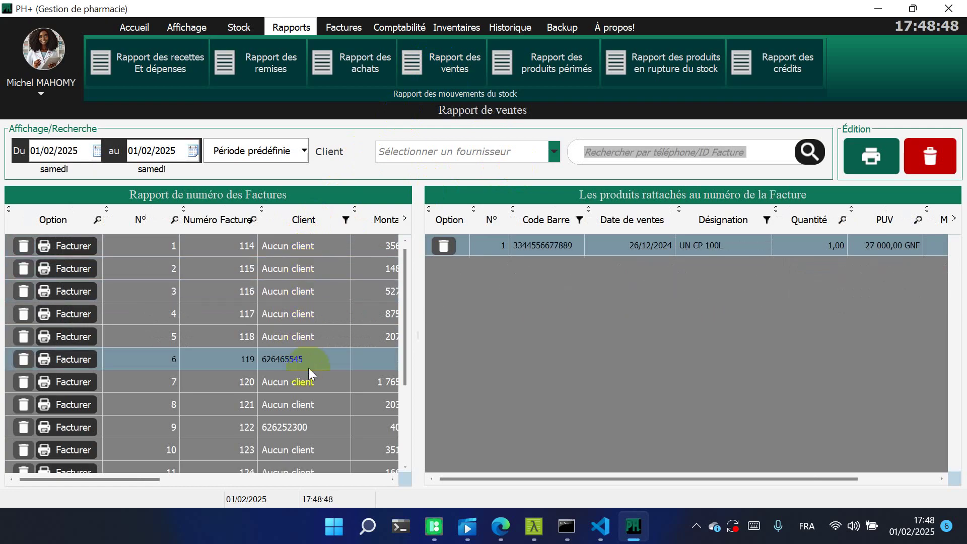
left_click(308, 367)
left_click(310, 430)
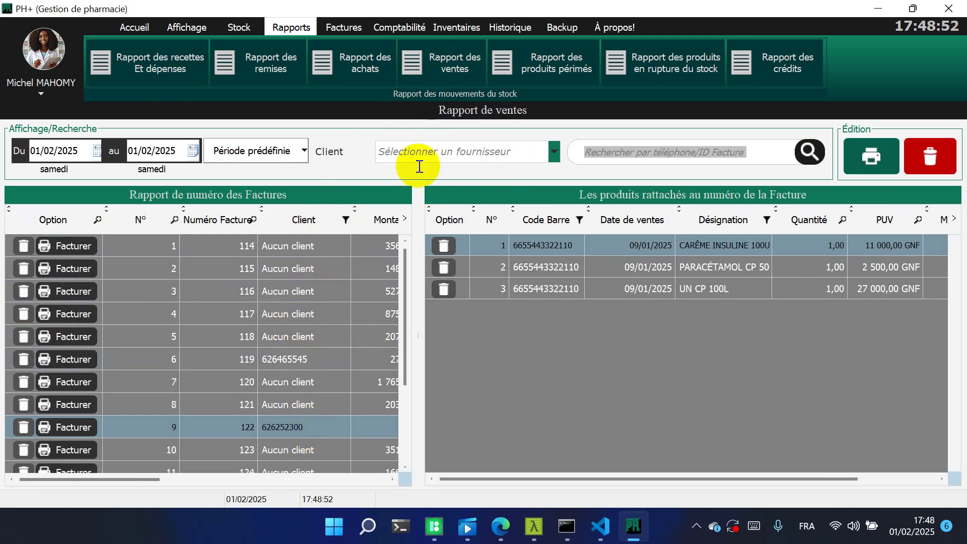
View the expired-products and out-of-stock reports, then the credits report showing 20 500,00 GNF
left_click(507, 61)
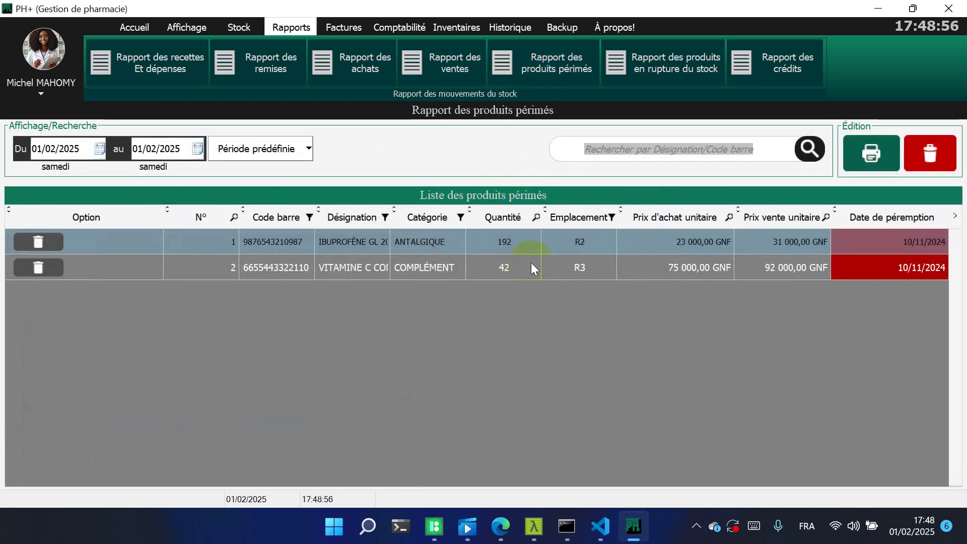
left_click(660, 73)
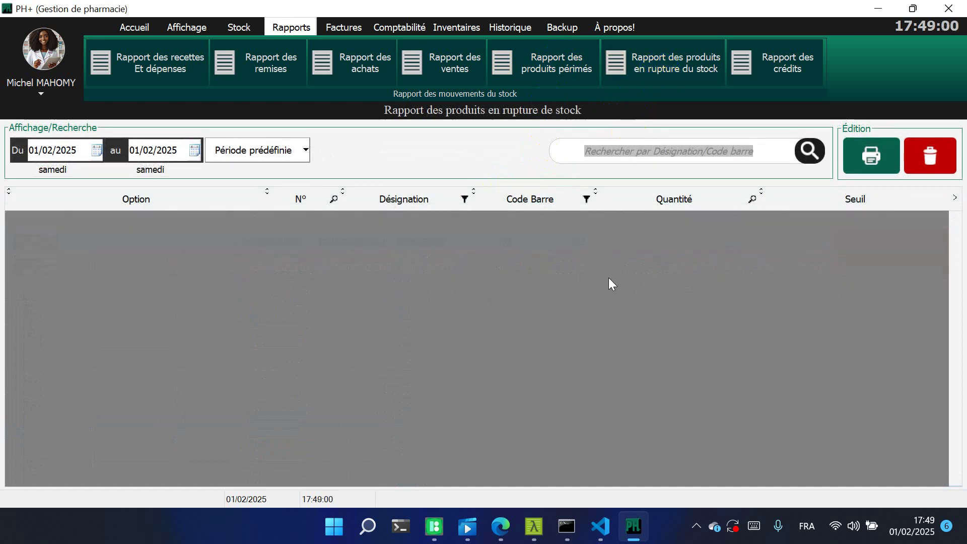
left_click(751, 77)
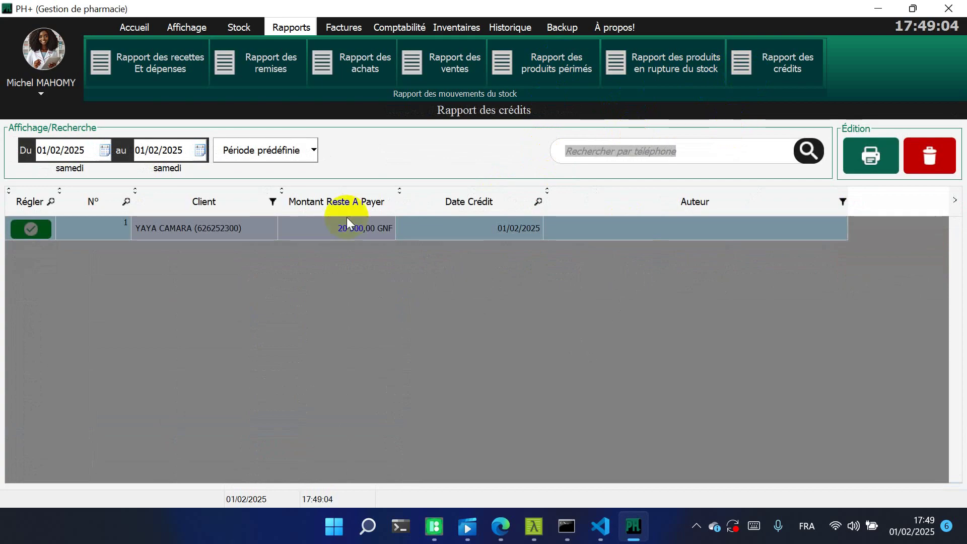
left_click(348, 28)
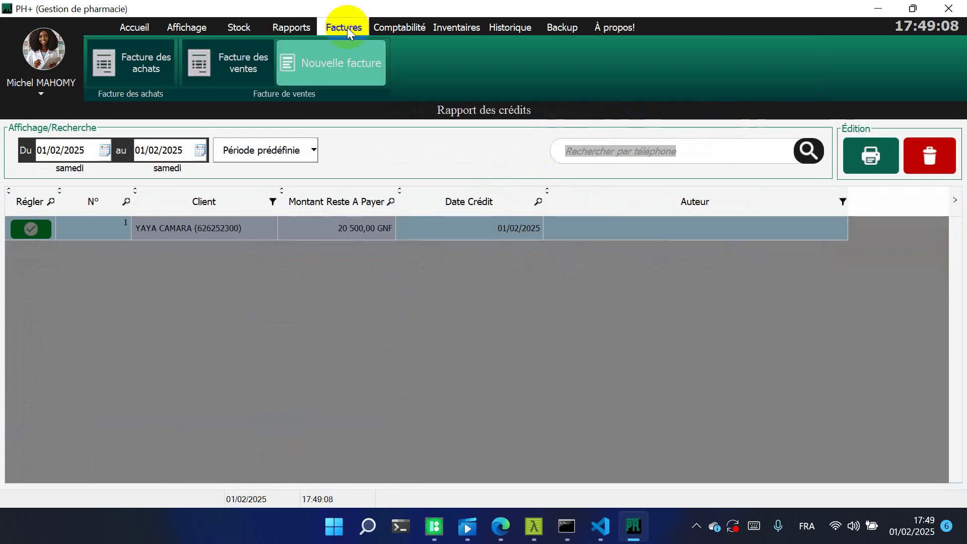
View the purchase delivery notes, the sales invoice list, and the blank new-invoice form, then close it
left_click(197, 33)
left_click(155, 54)
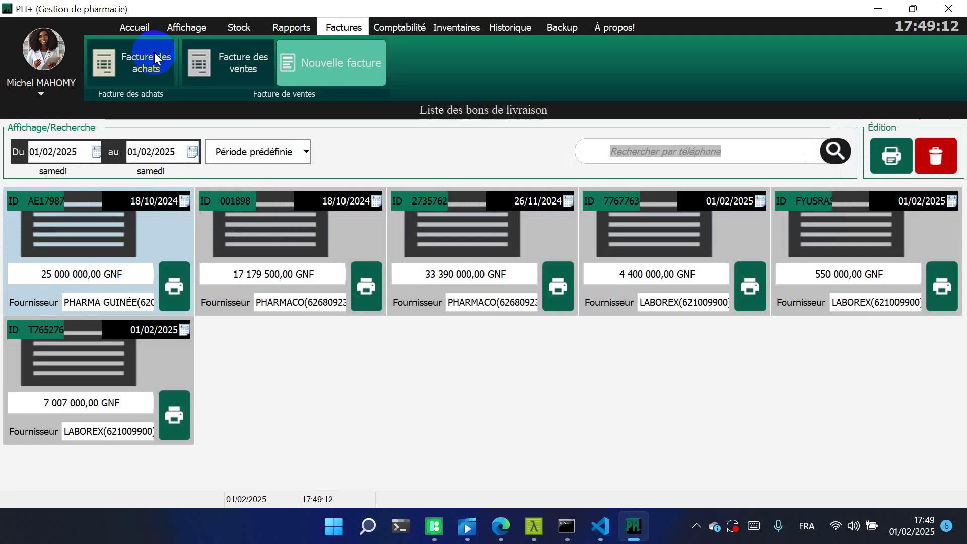
left_click(232, 68)
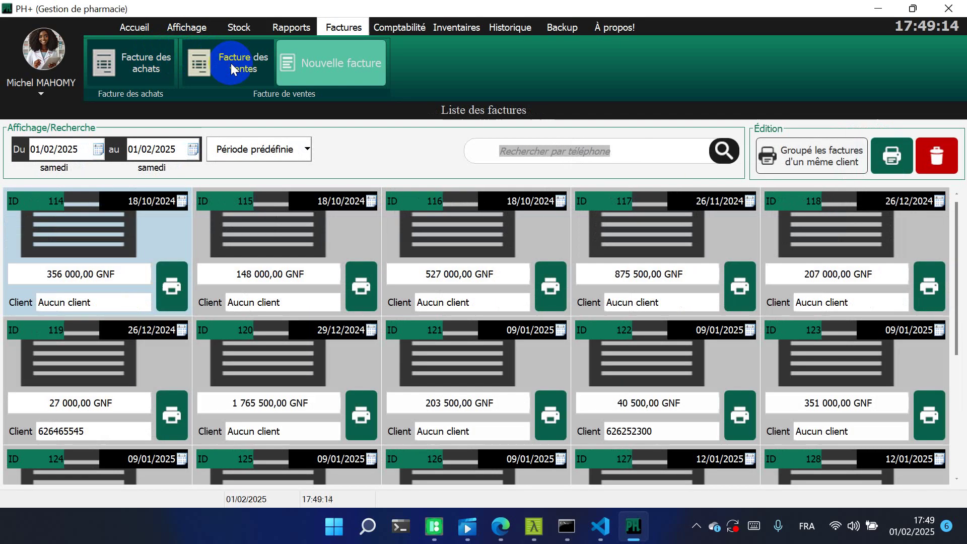
left_click(329, 64)
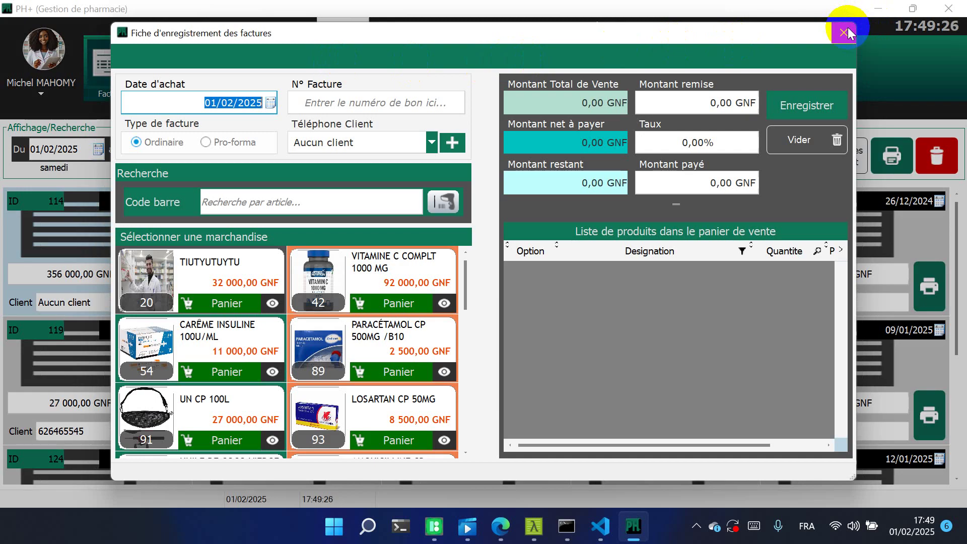
left_click(845, 32)
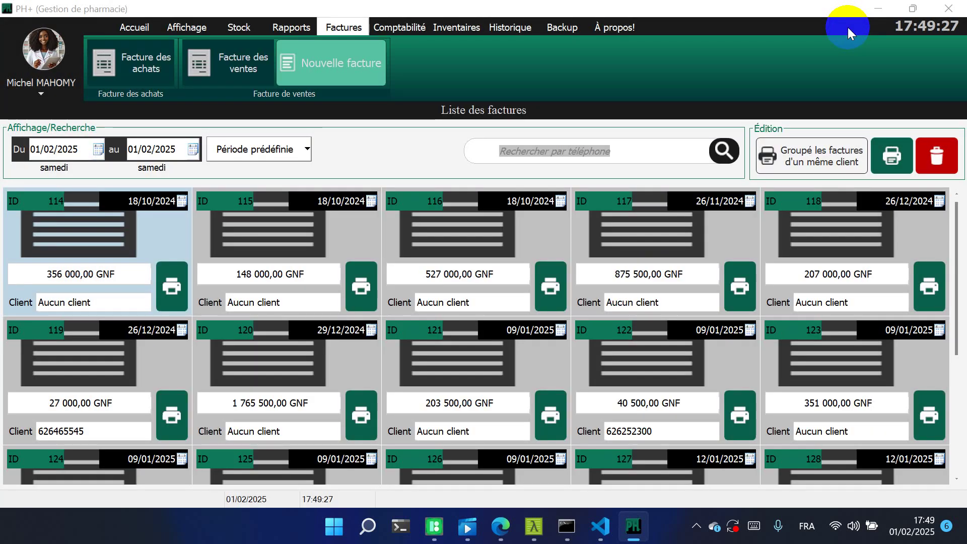
left_click(402, 29)
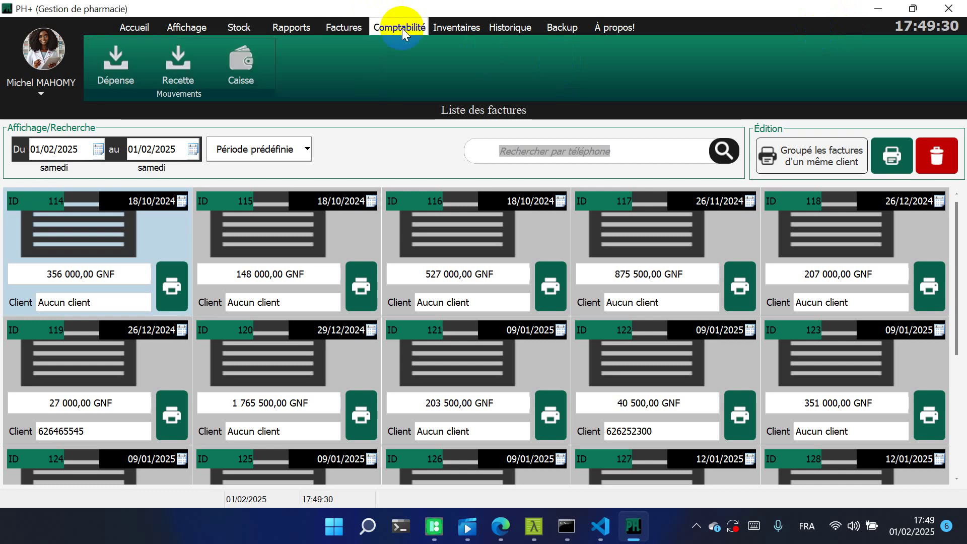
Open Caisse statistics and review receipts, remaining stock, VAT, profit, working capital and turnover amounts
left_click(243, 61)
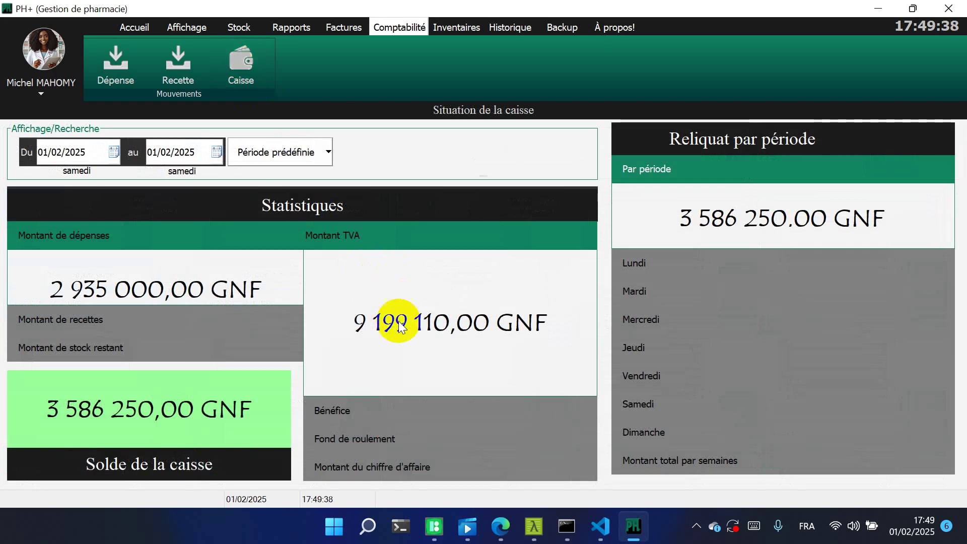
left_click(407, 398)
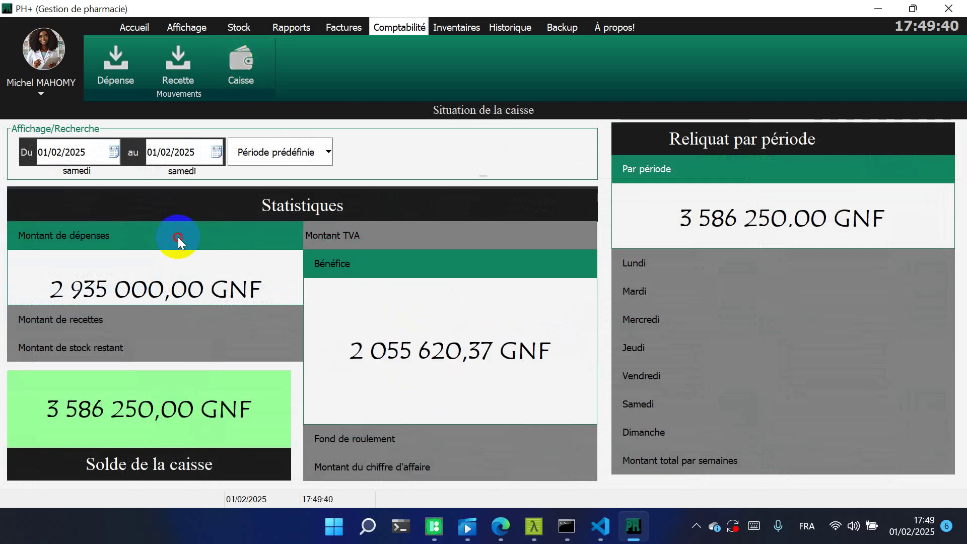
left_click(93, 239)
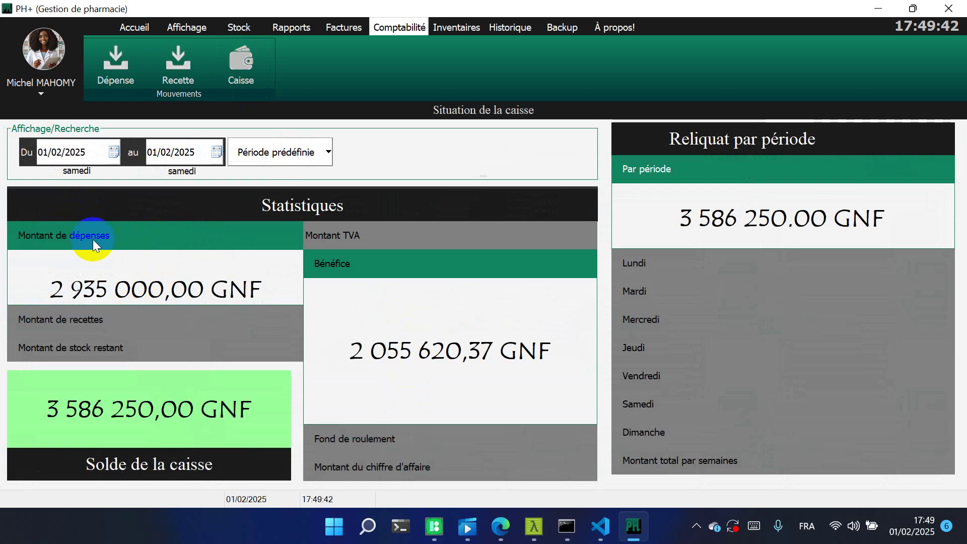
left_click(111, 318)
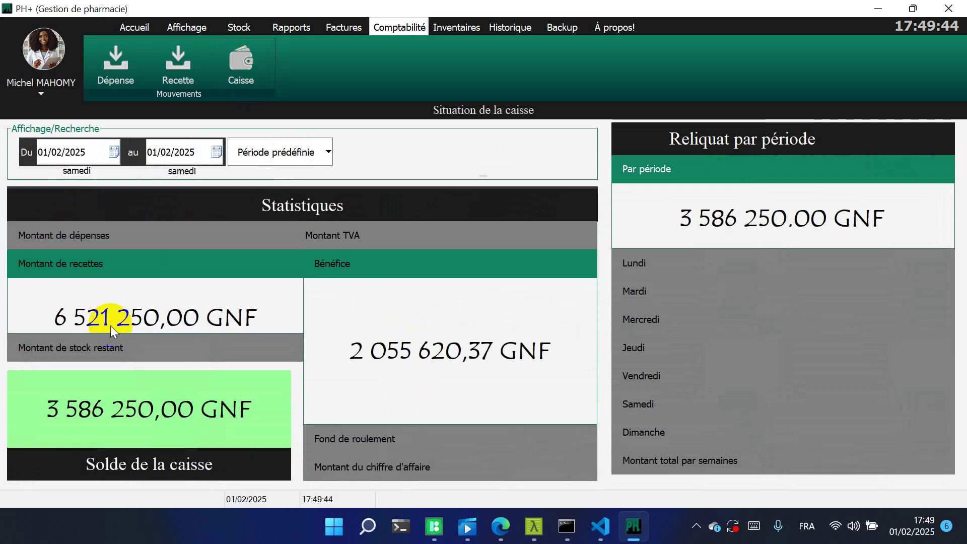
left_click(112, 348)
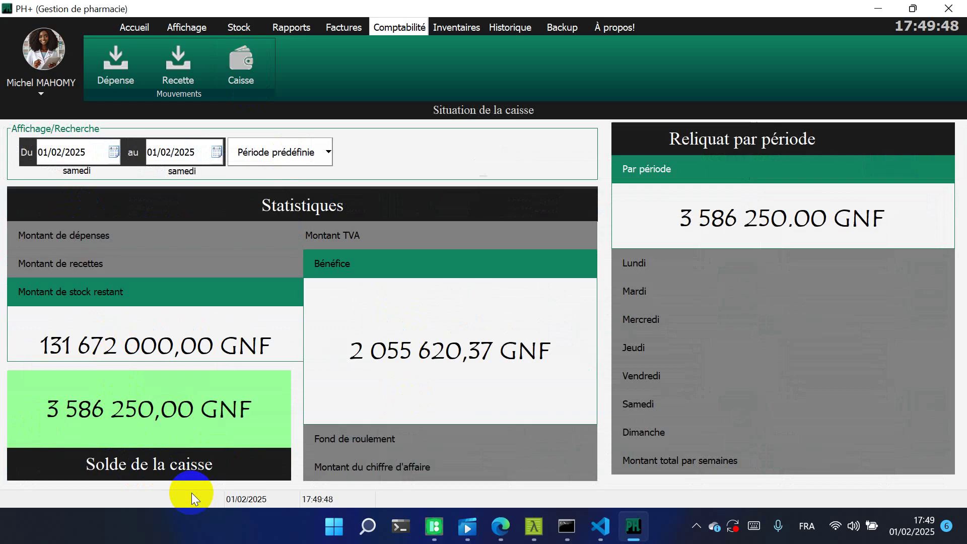
left_click(387, 238)
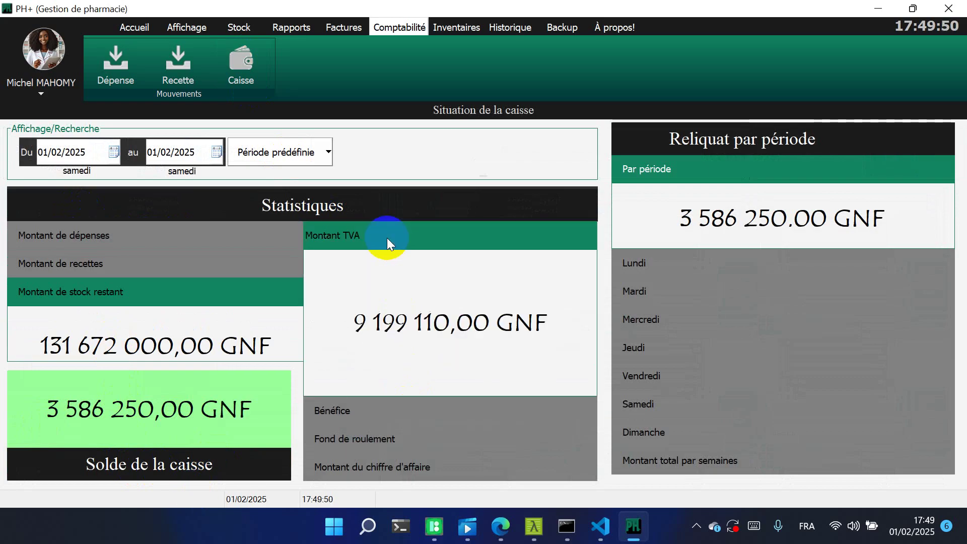
left_click(431, 403)
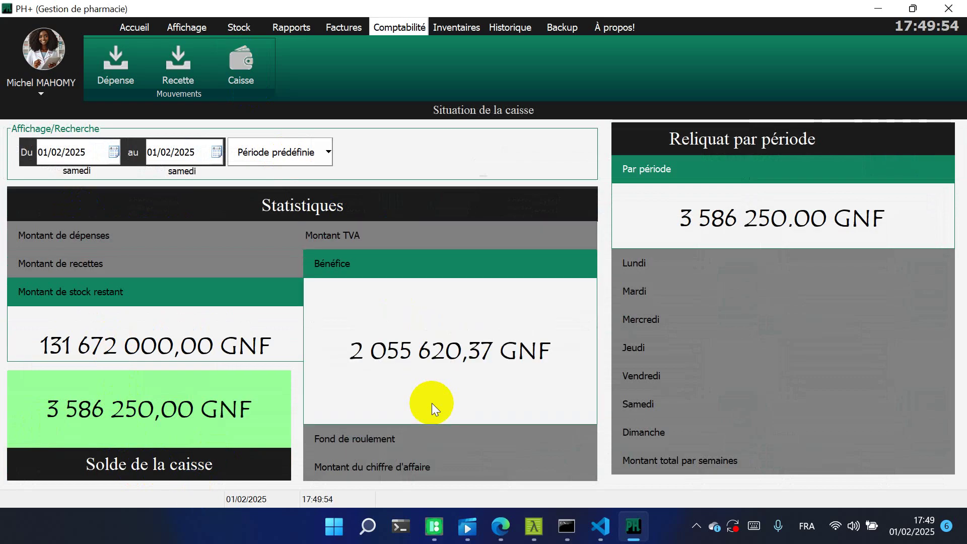
left_click(448, 432)
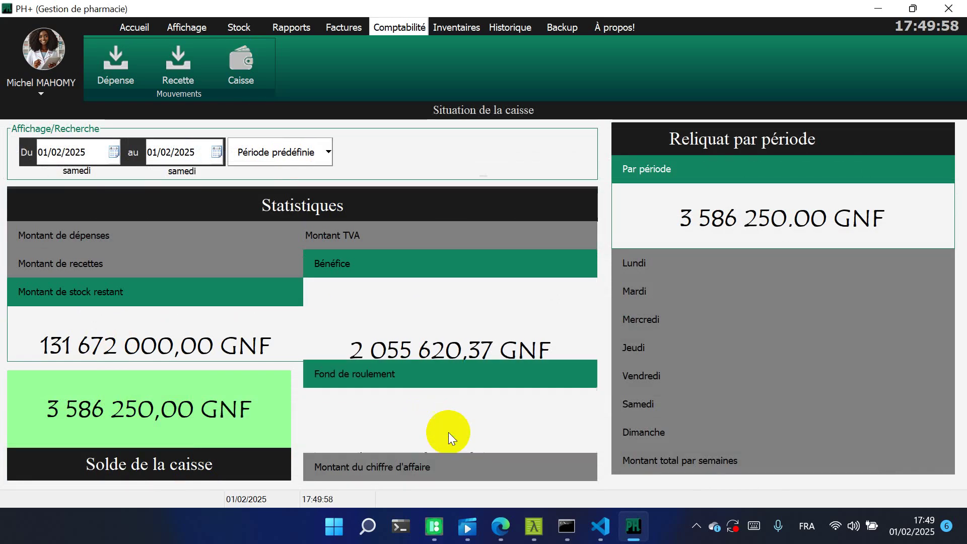
left_click(397, 272)
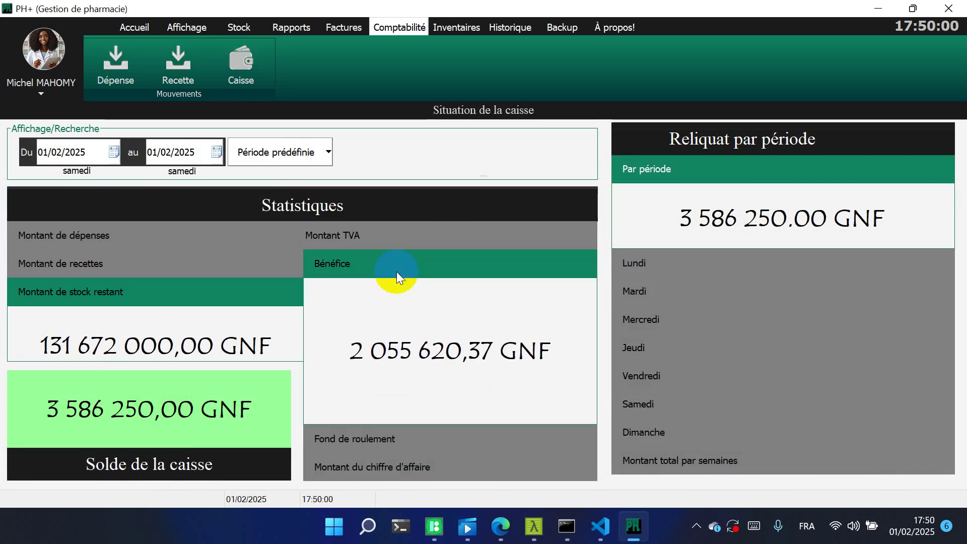
left_click(436, 438)
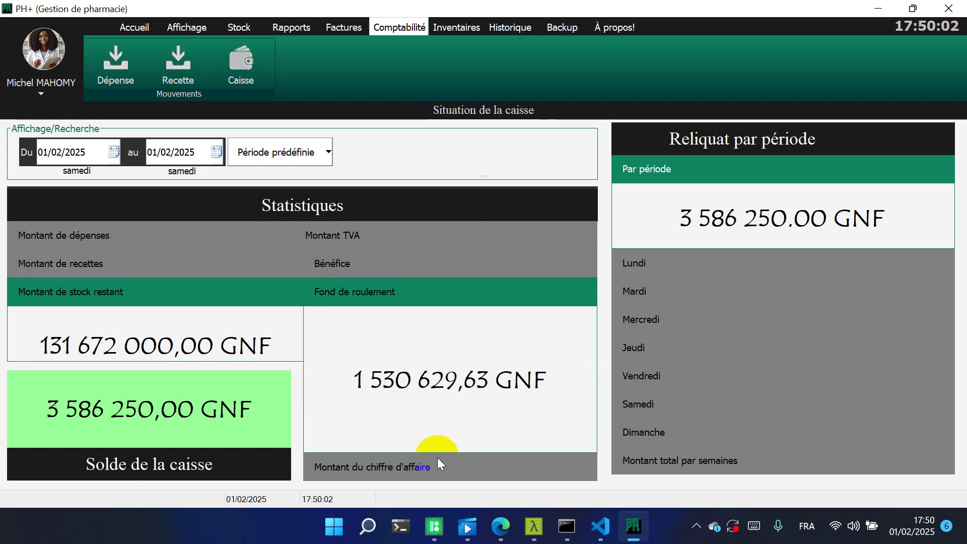
left_click(438, 457)
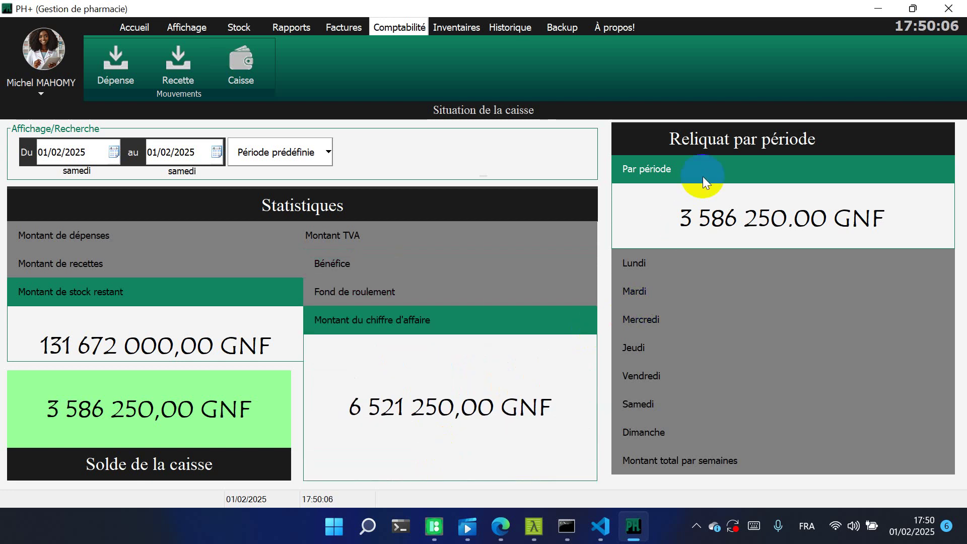
Check the Monday, Tuesday, Wednesday, Saturday and Sunday cash balances under Reliquat par période
left_click(694, 263)
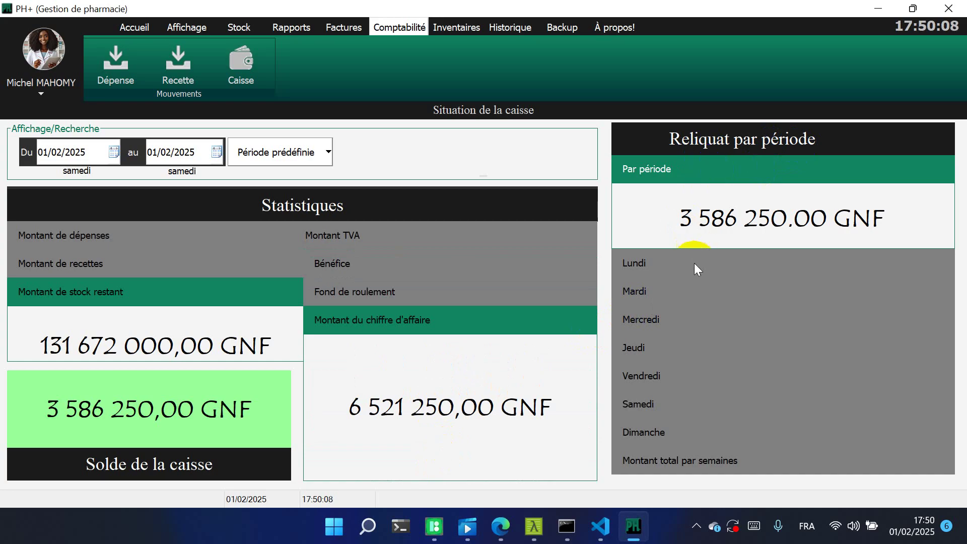
left_click(694, 291)
left_click(693, 326)
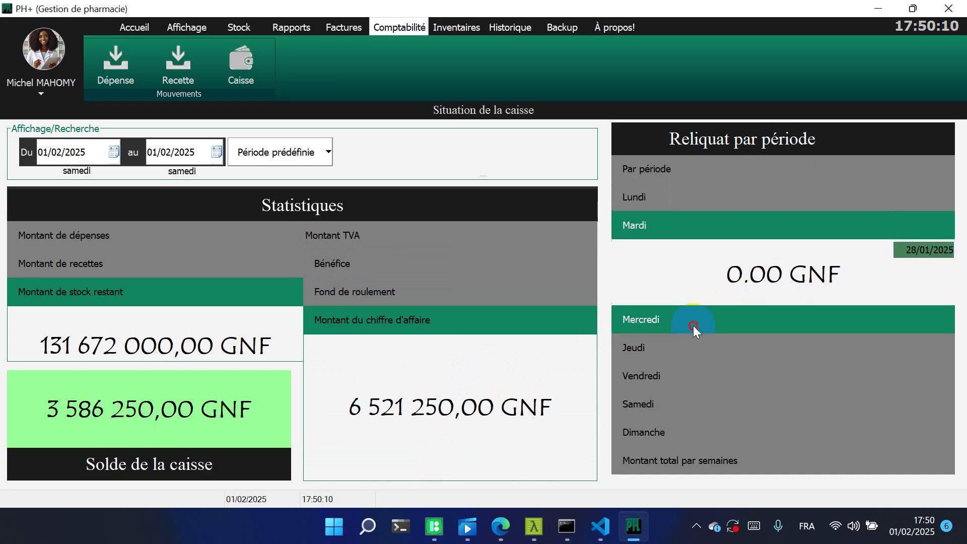
left_click(690, 405)
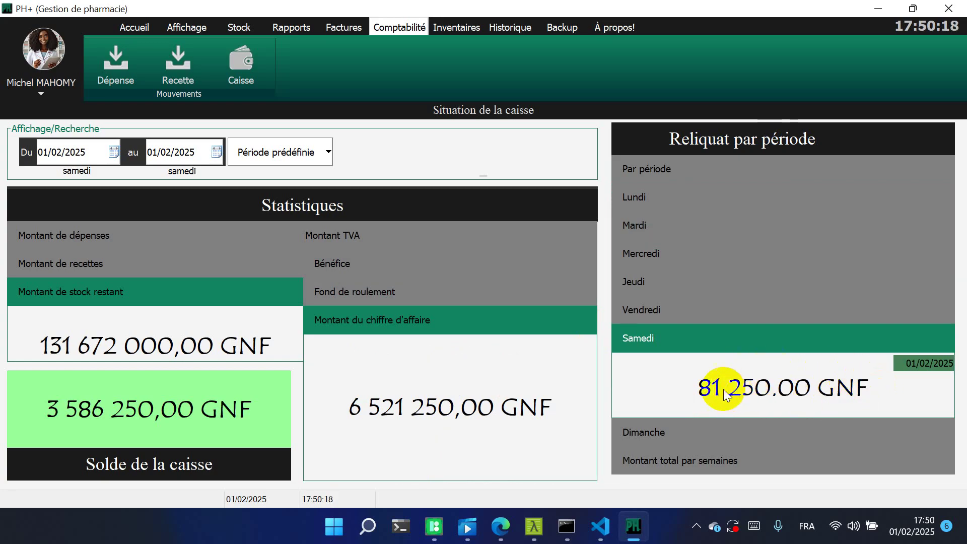
left_click(832, 423)
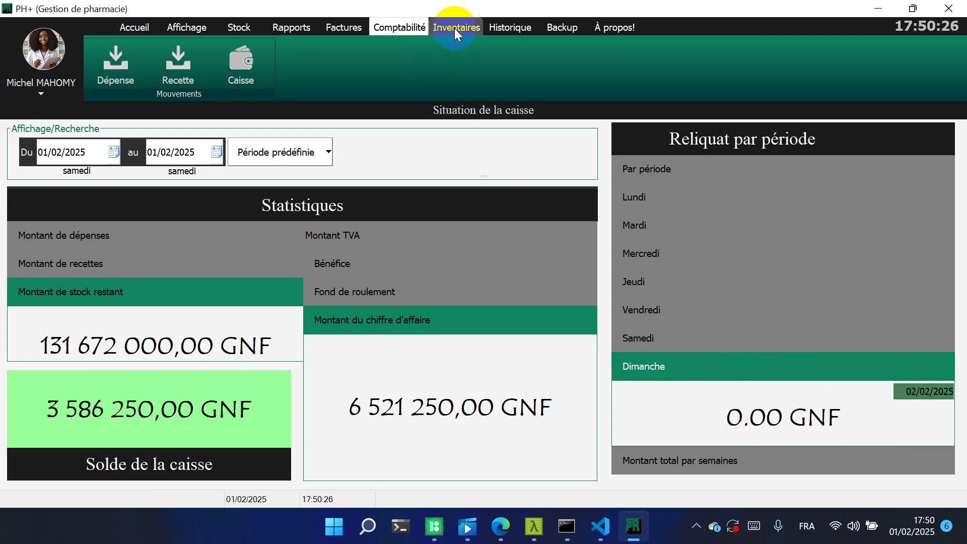
Open the Recette page, then the Dépenses page listing five expenses totalling 2 935 000,00 GNF
left_click(166, 60)
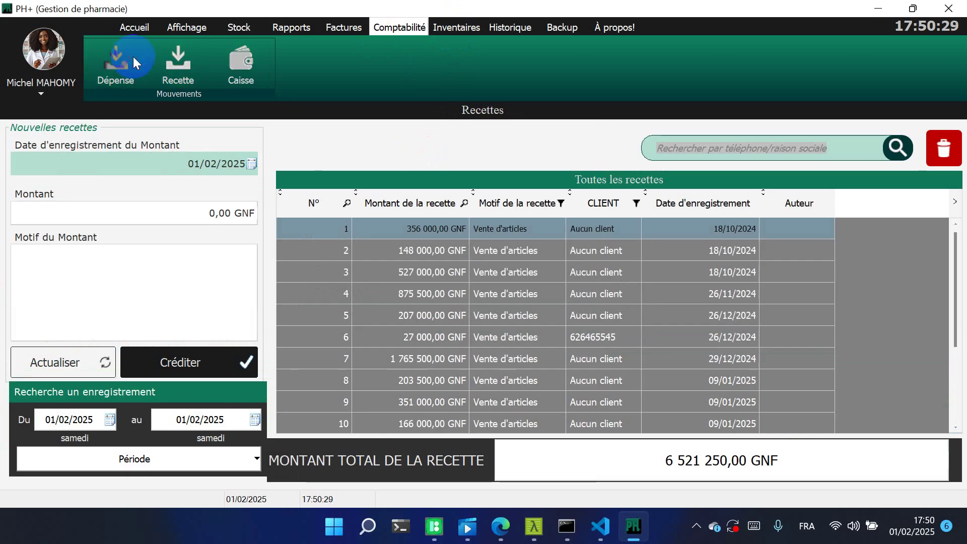
left_click(133, 57)
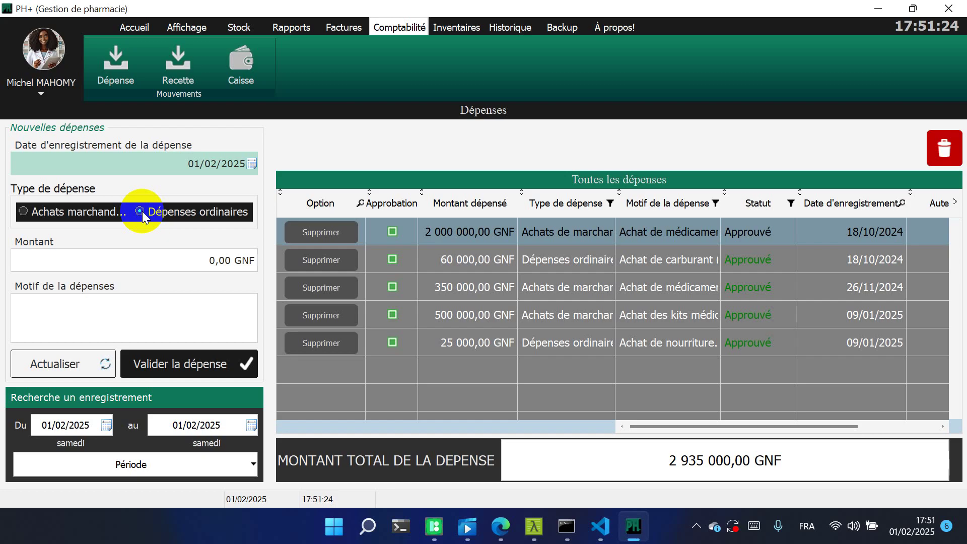
left_click(136, 256)
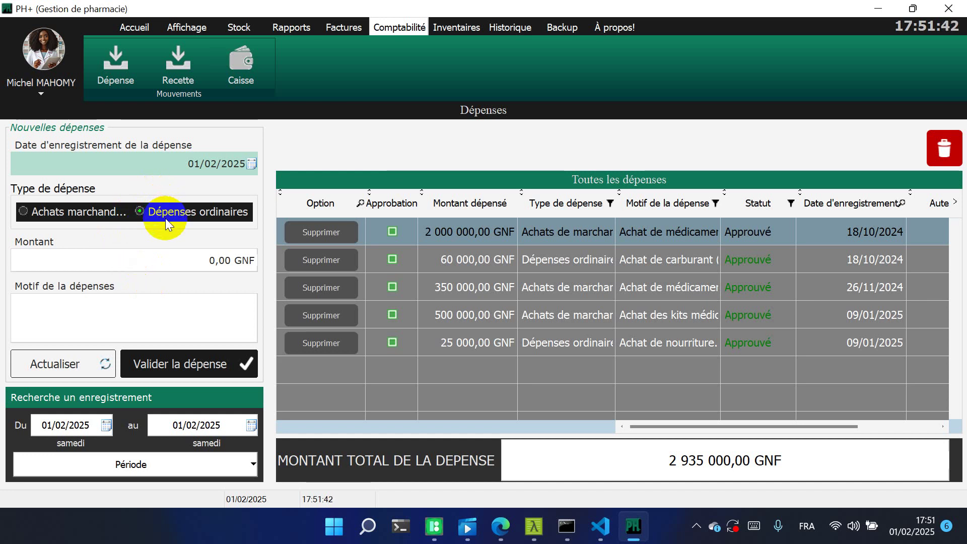
Record a 50000 GNF 'Achats marchandises' expense with reason 'gddghdfgeuyf gf hgs' and validate it
left_click(22, 210)
left_click(90, 258)
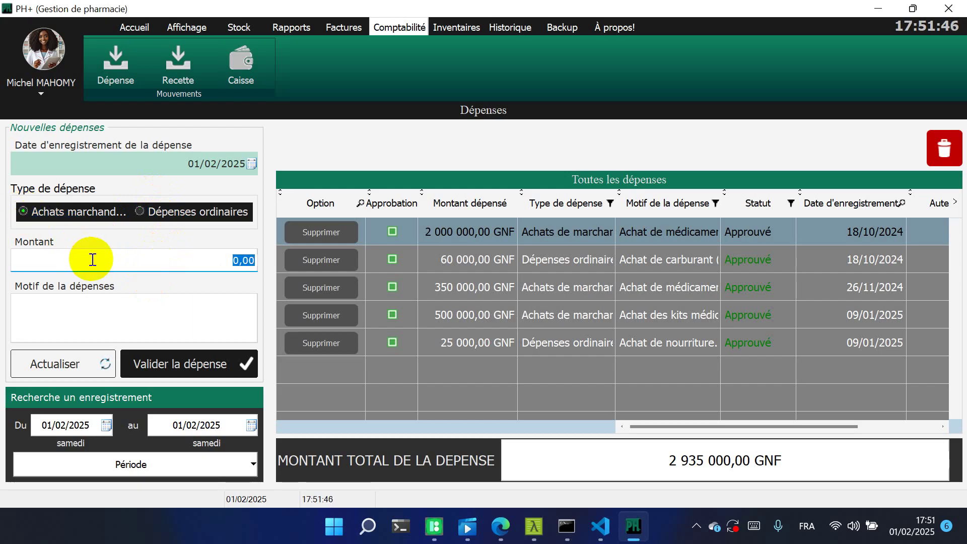
type("50000")
left_click(106, 311)
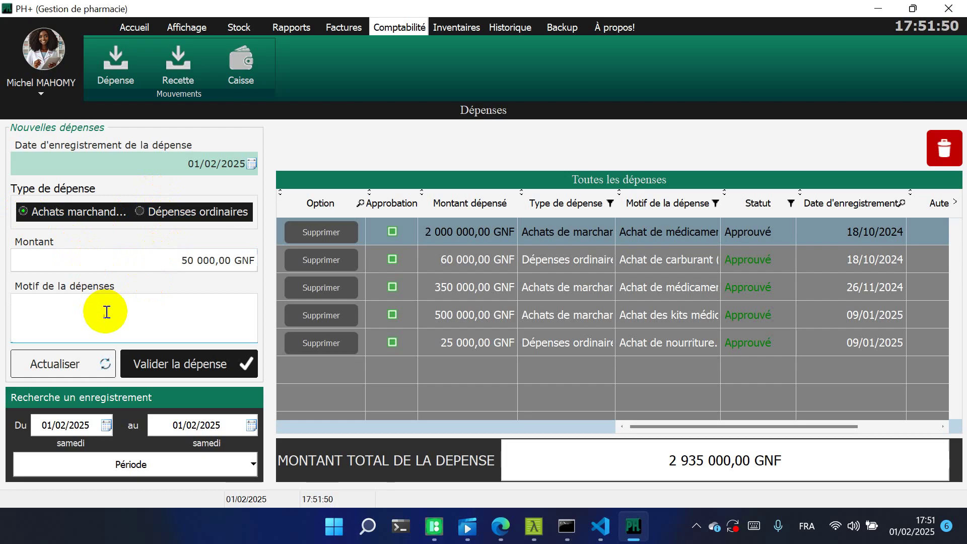
type("gddghdfg")
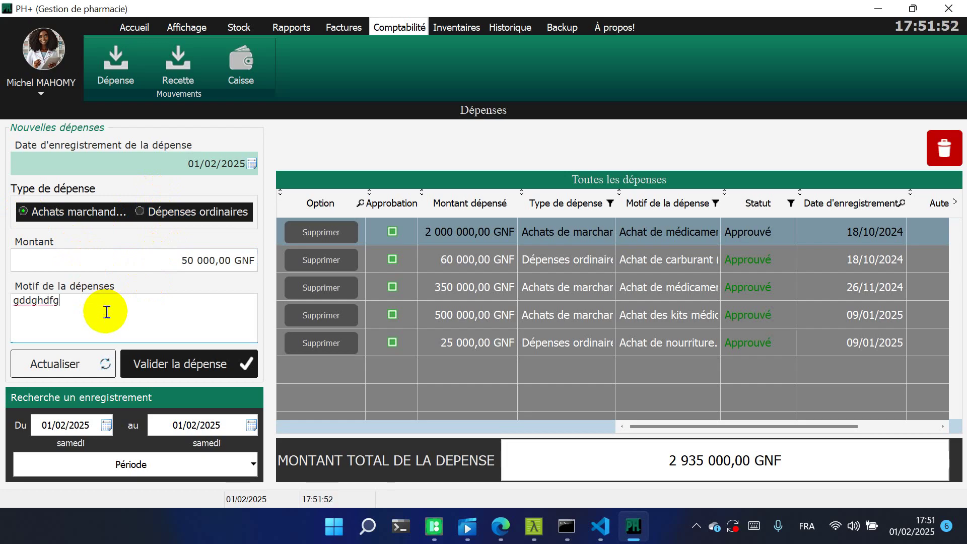
type("euyf gf hgs")
left_click(186, 366)
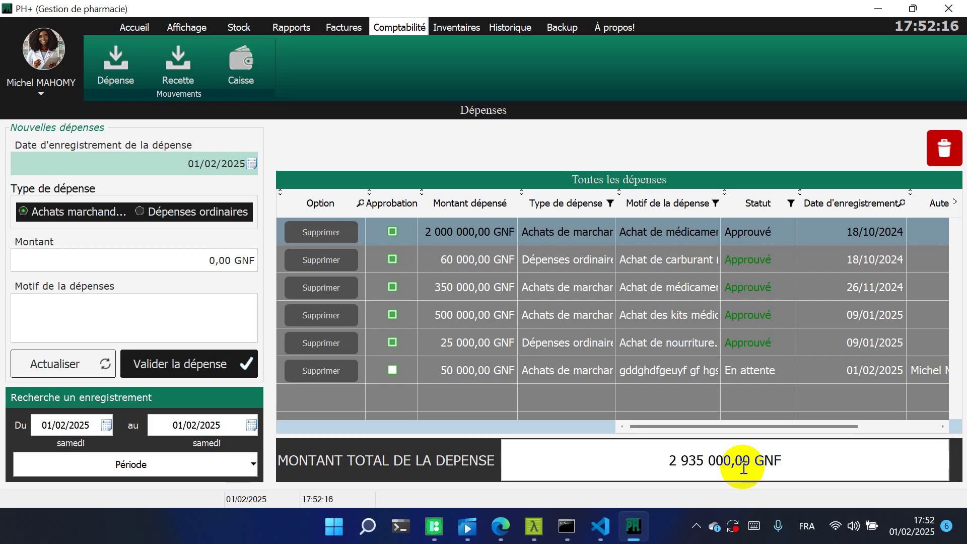
left_click(471, 372)
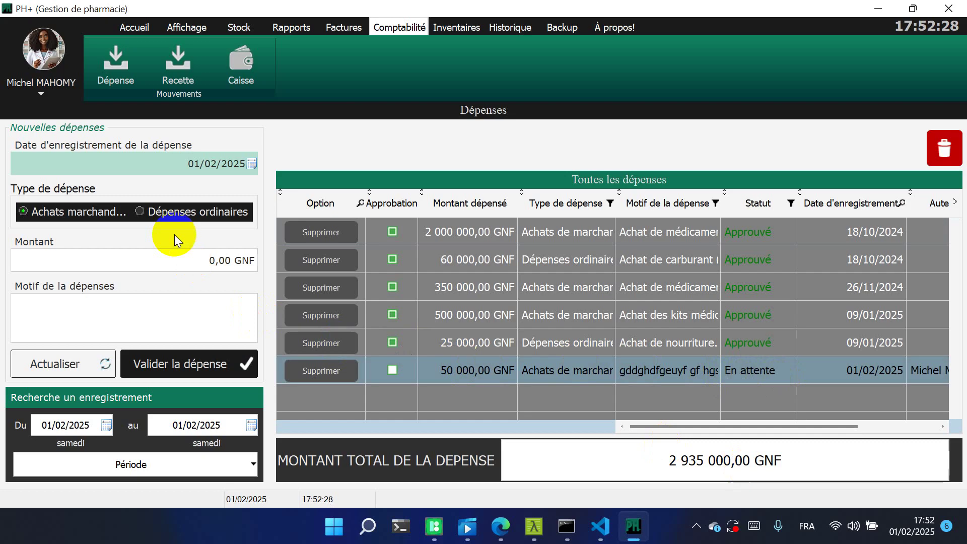
Approve the pending 50 000 GNF expense and confirm the cash balance now reads 3 536 250,00 GNF
left_click(201, 265)
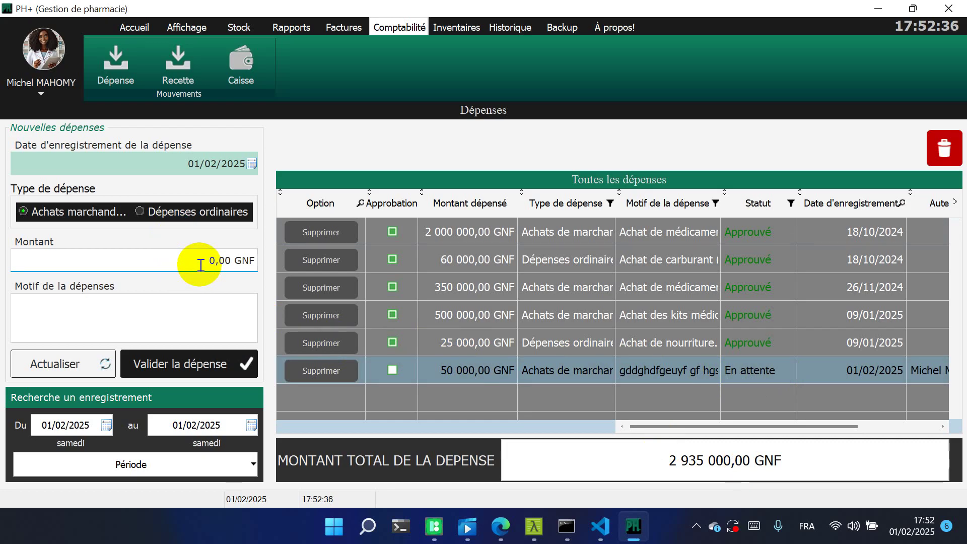
left_click(393, 371)
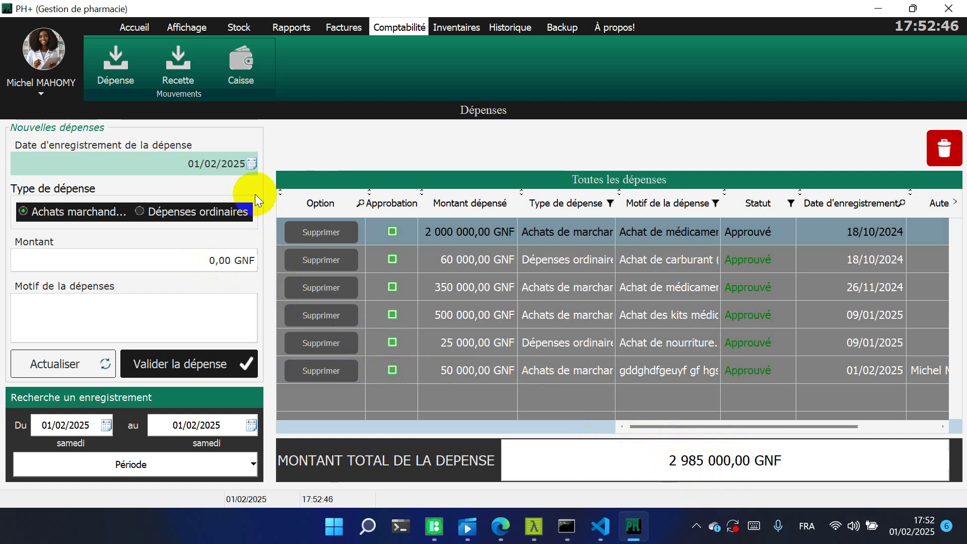
left_click(259, 65)
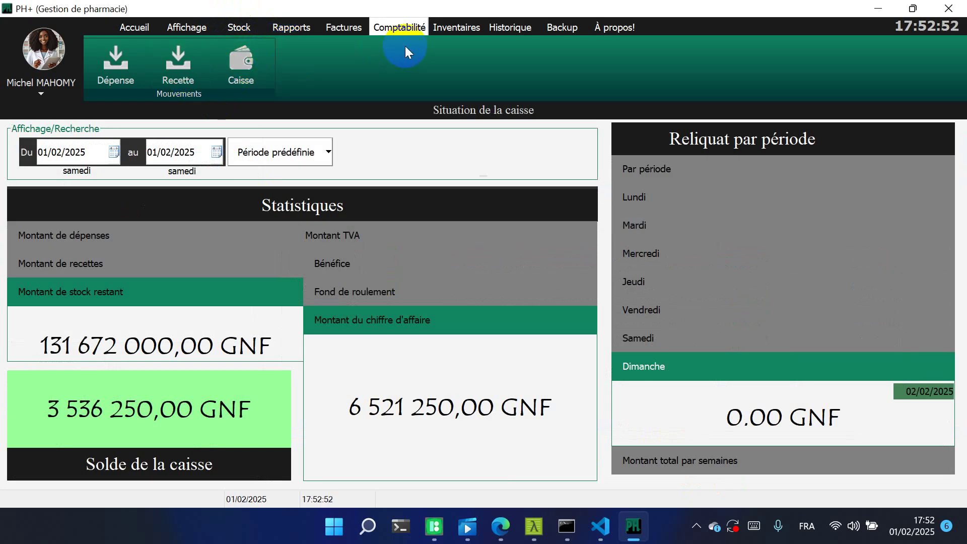
left_click(442, 30)
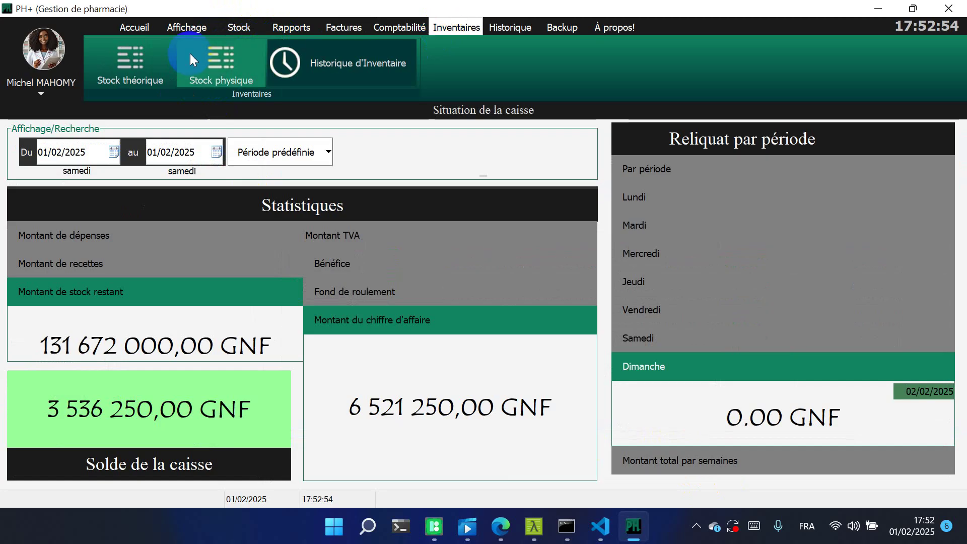
View the theoretical stock, start and confirm a new physical inventory, then check the empty inventory history
left_click(150, 56)
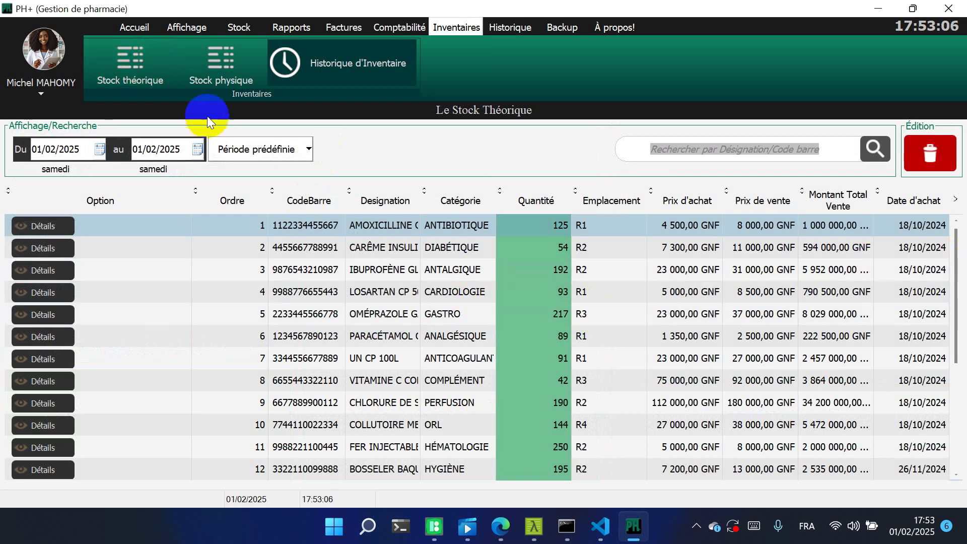
left_click(218, 72)
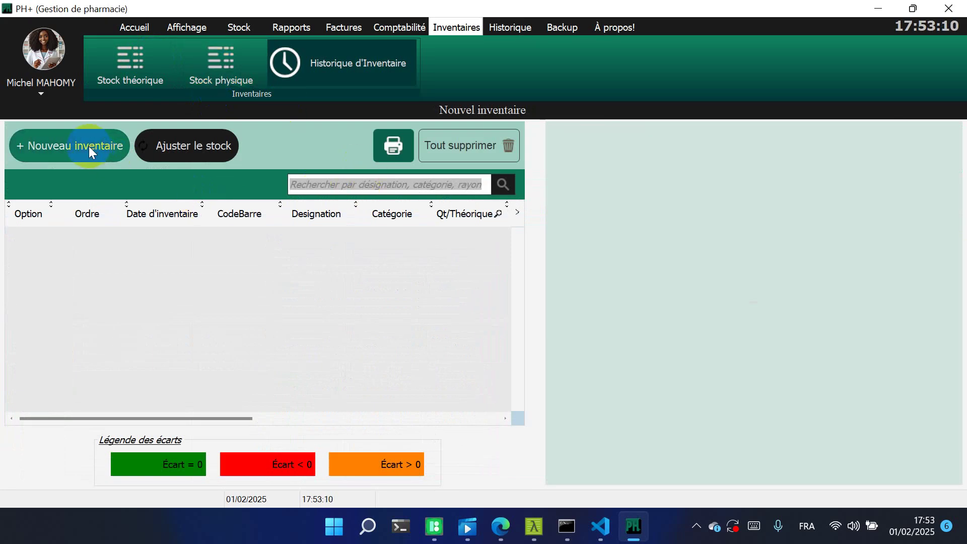
left_click(68, 146)
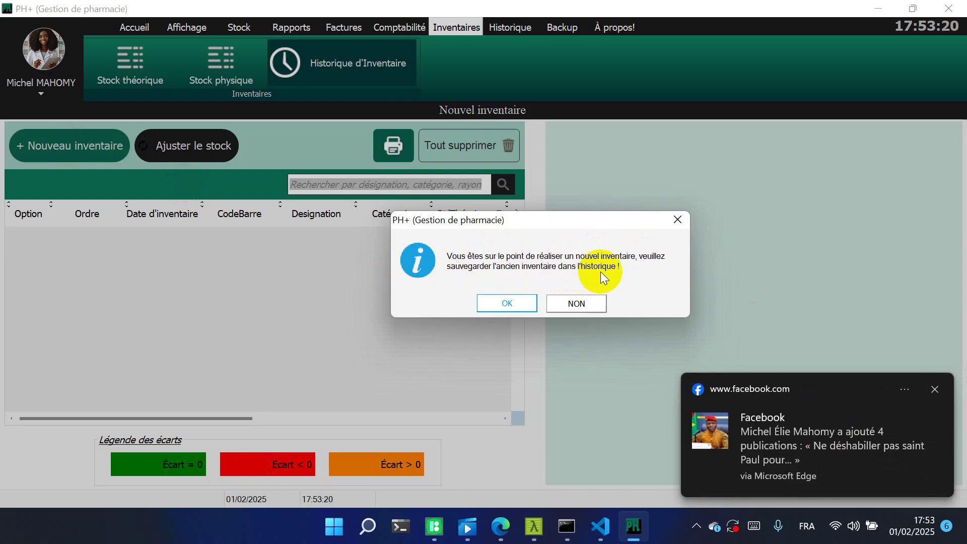
left_click(507, 302)
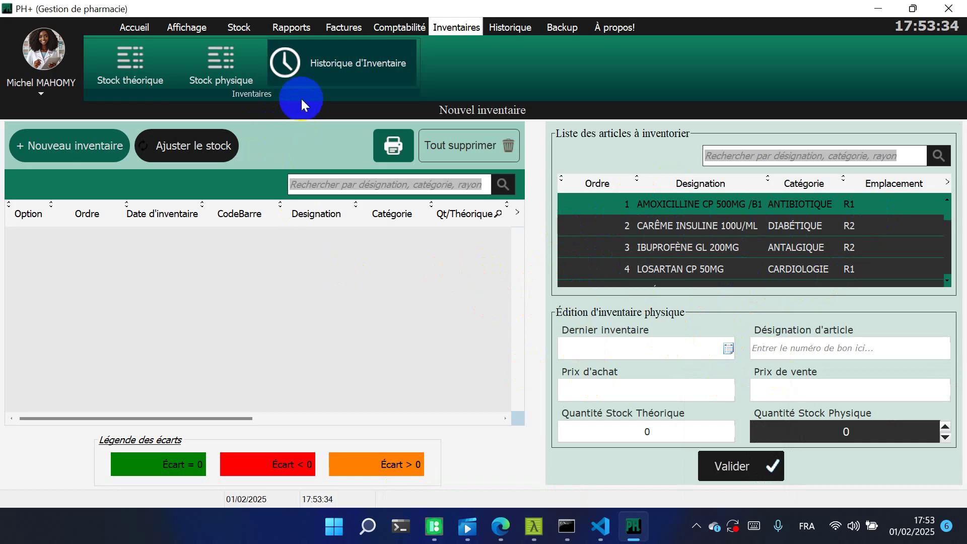
left_click(326, 68)
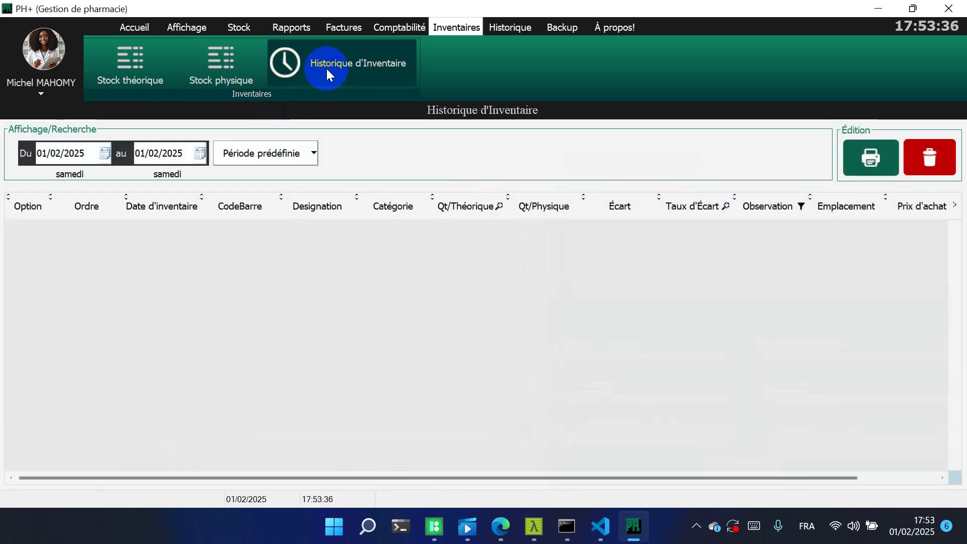
left_click(511, 28)
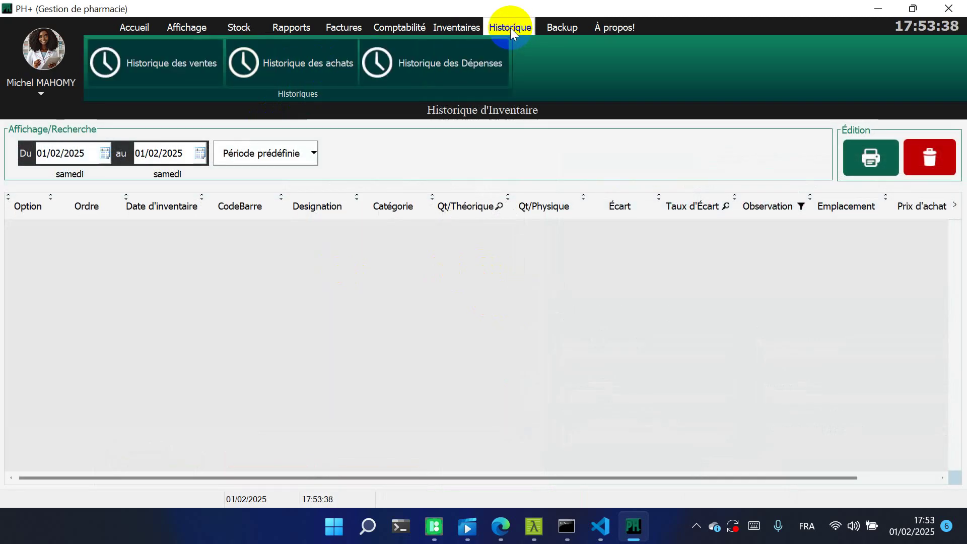
Browse the sales, purchase and expense histories, then open and close the Sauvegarde backup options
left_click(117, 64)
left_click(284, 61)
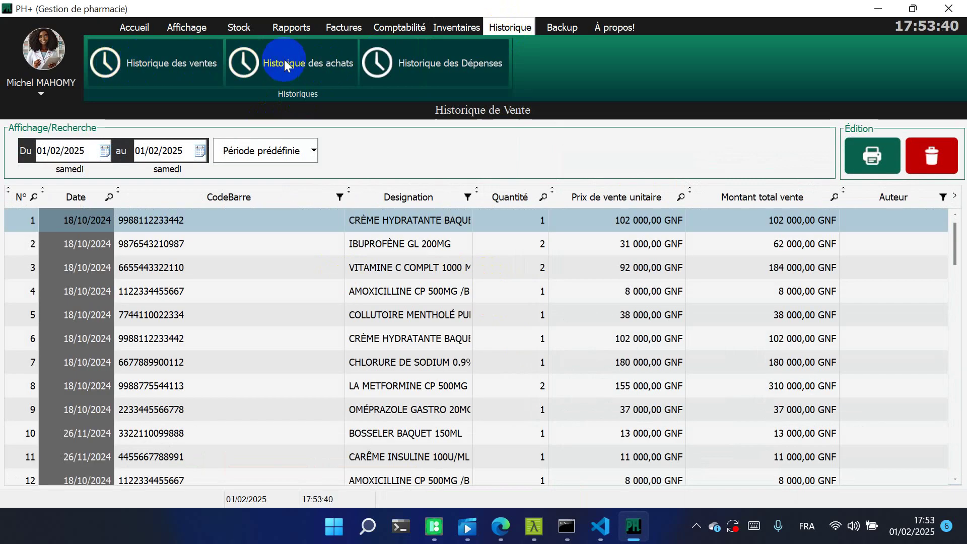
left_click(428, 63)
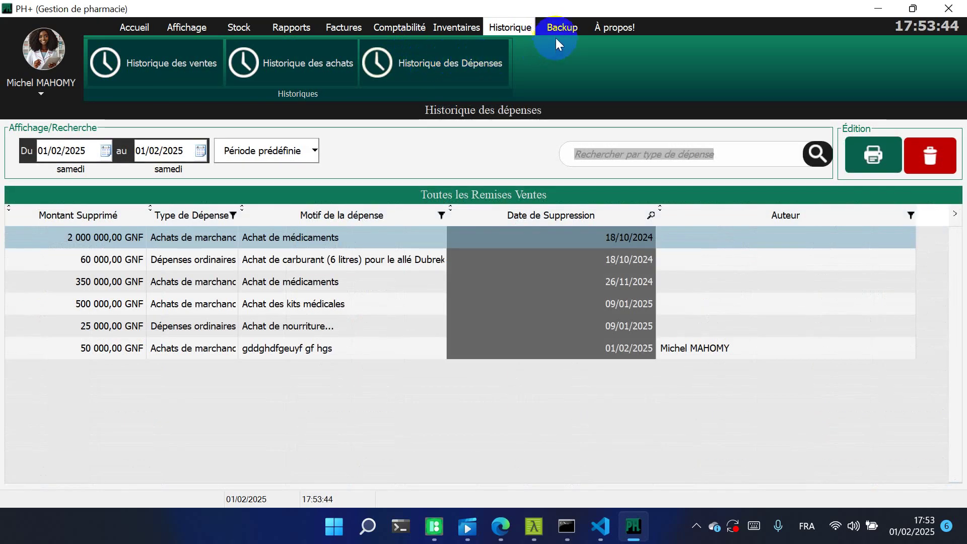
left_click(562, 30)
left_click(135, 58)
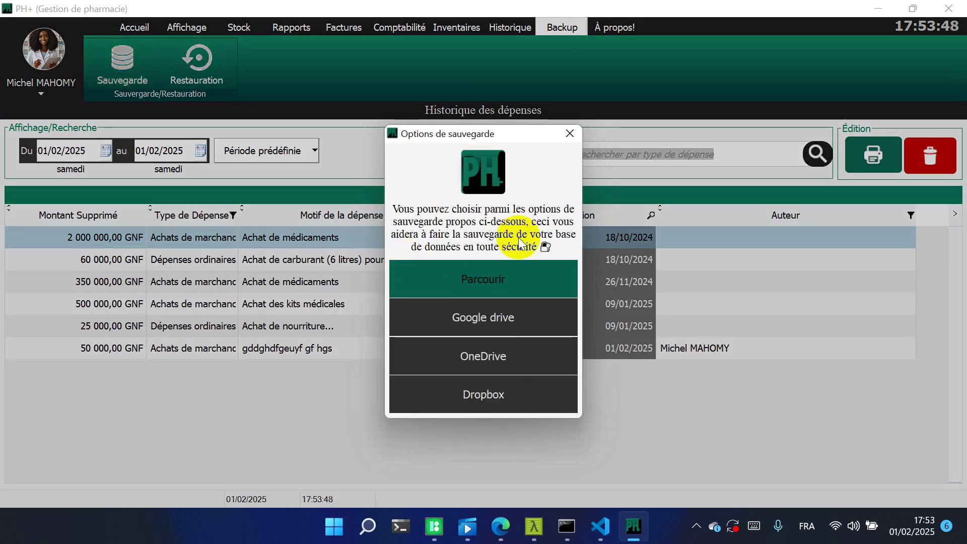
left_click(566, 140)
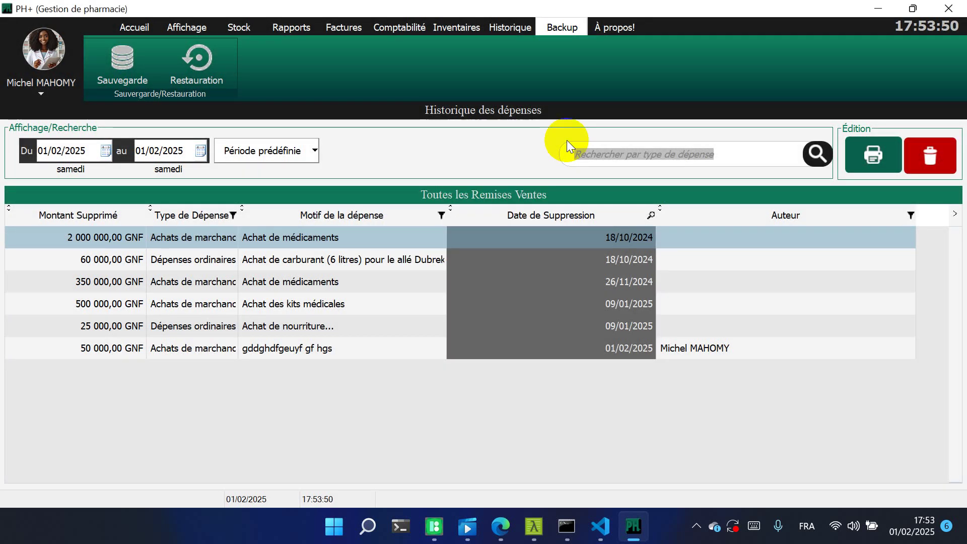
left_click(621, 32)
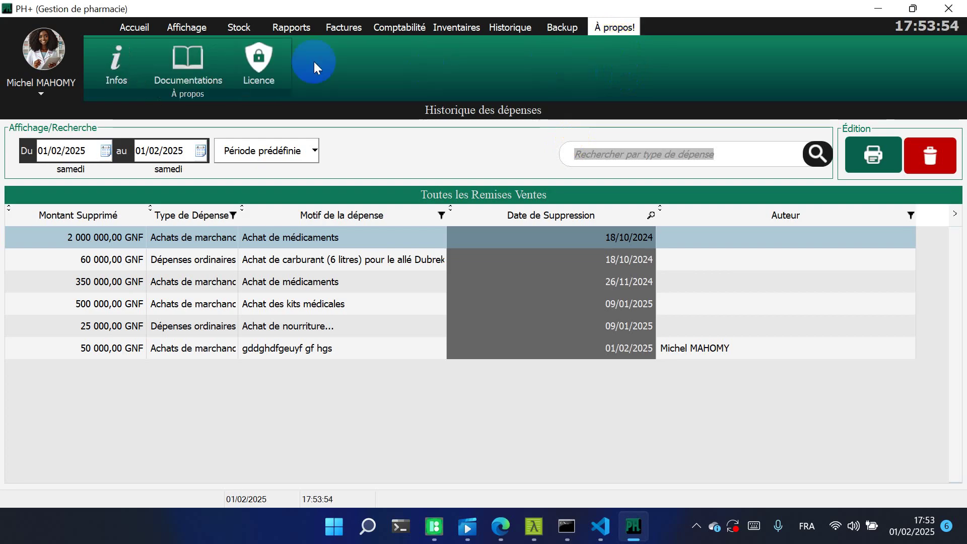
View the Infos and Documentations pages, ending on the licence page showing the Abonnement PRO subscription
left_click(107, 81)
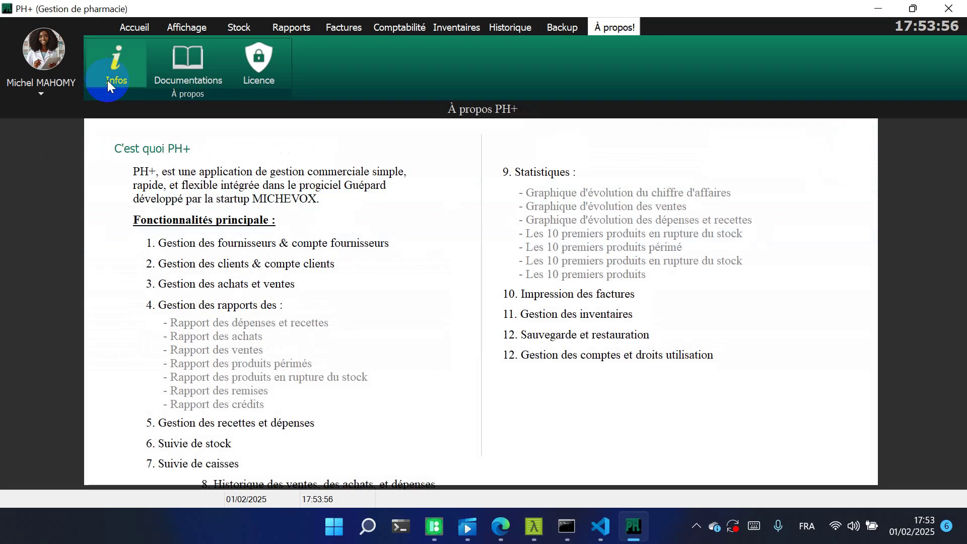
left_click(192, 55)
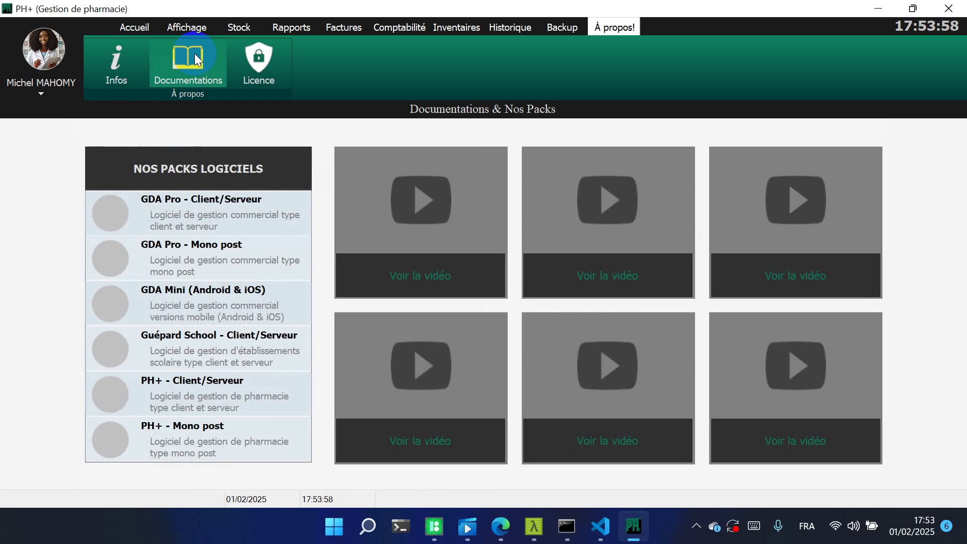
left_click(264, 71)
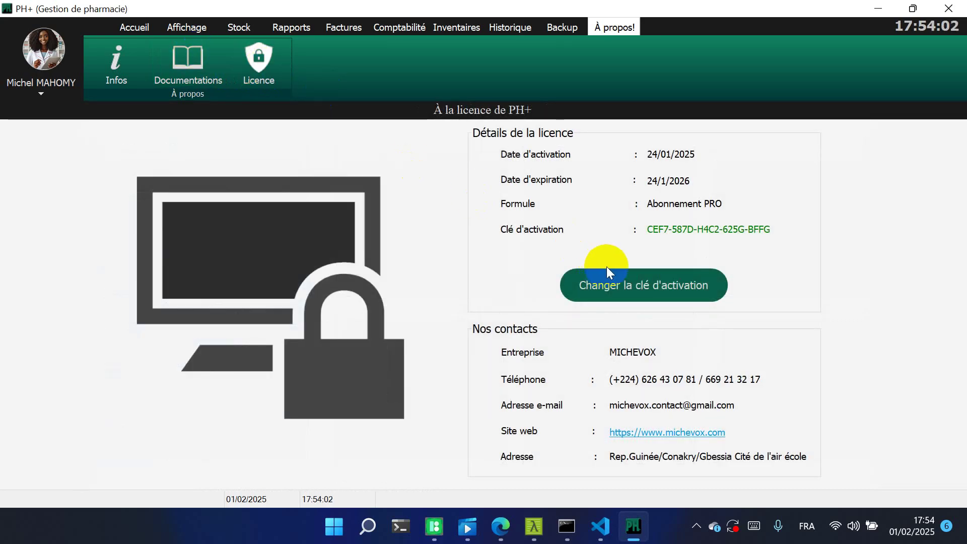
left_click(640, 294)
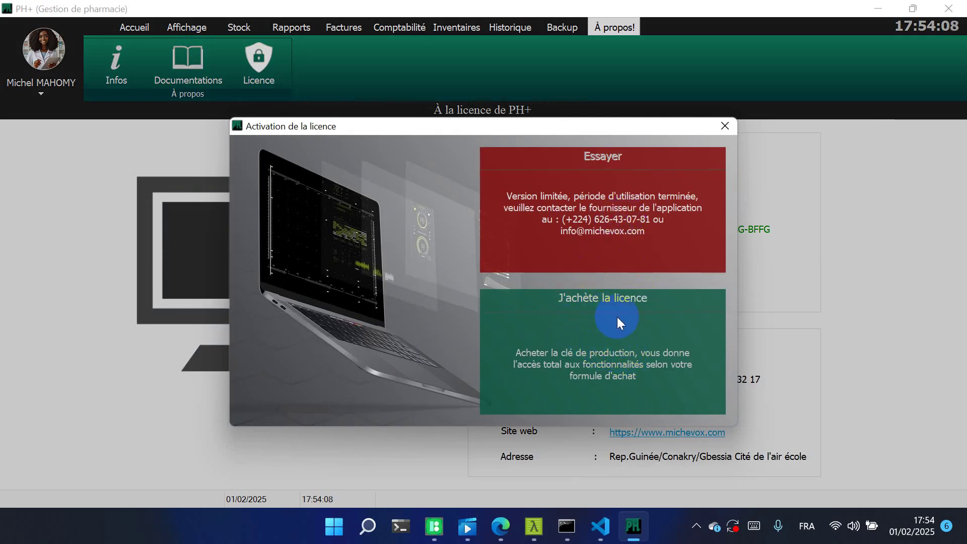
left_click(605, 361)
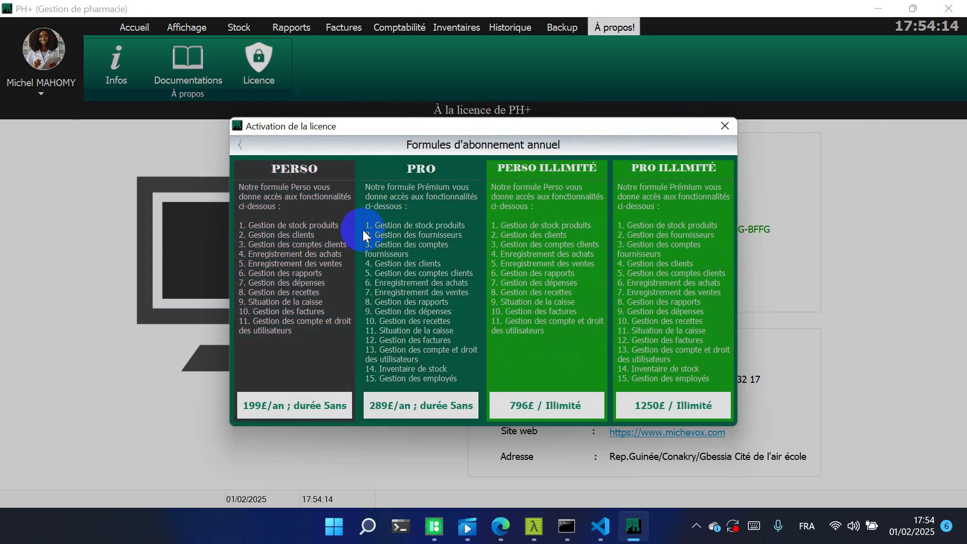
left_click(453, 301)
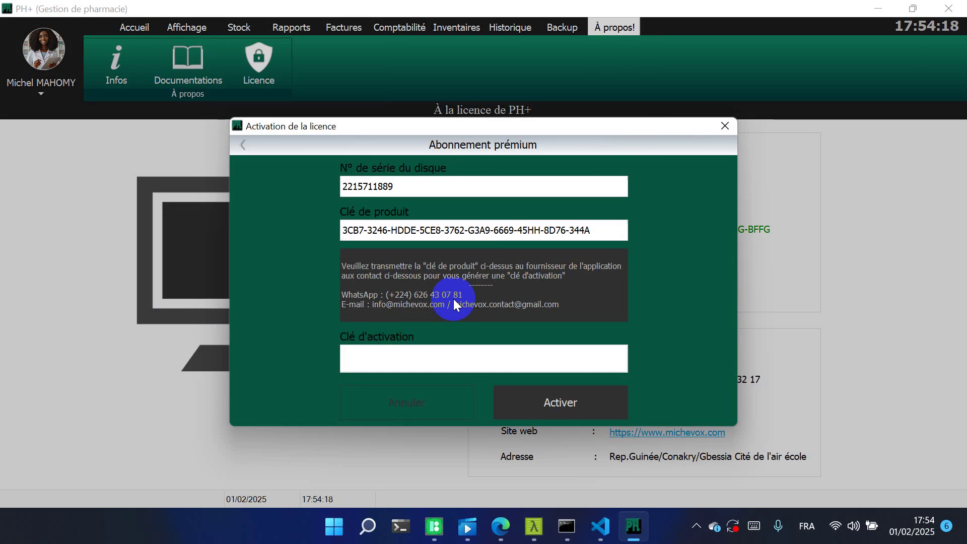
left_click_drag(605, 232, 330, 221)
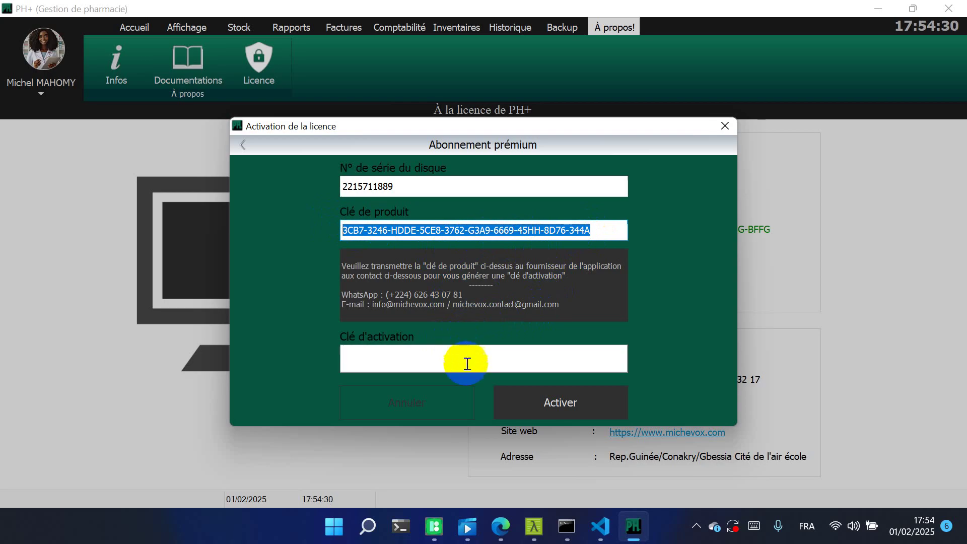
left_click(417, 403)
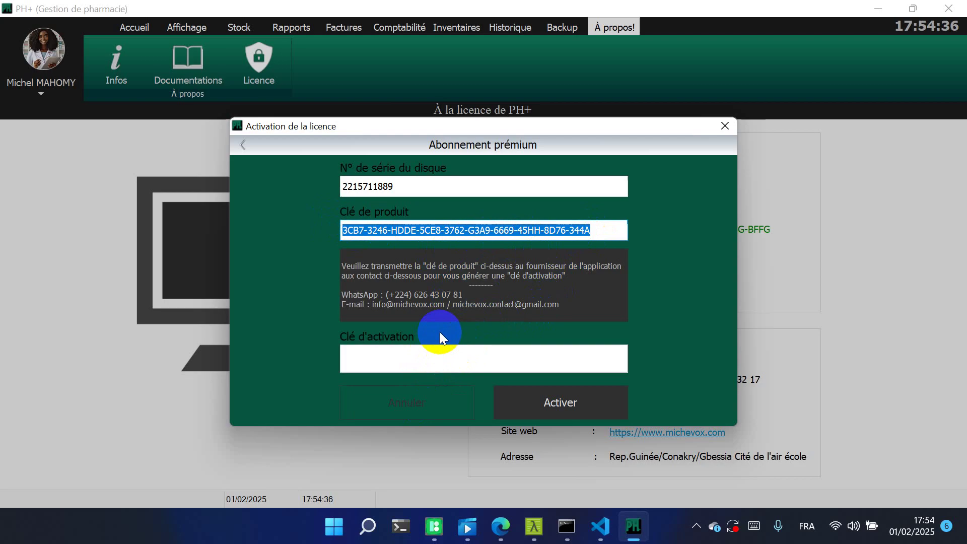
left_click(725, 126)
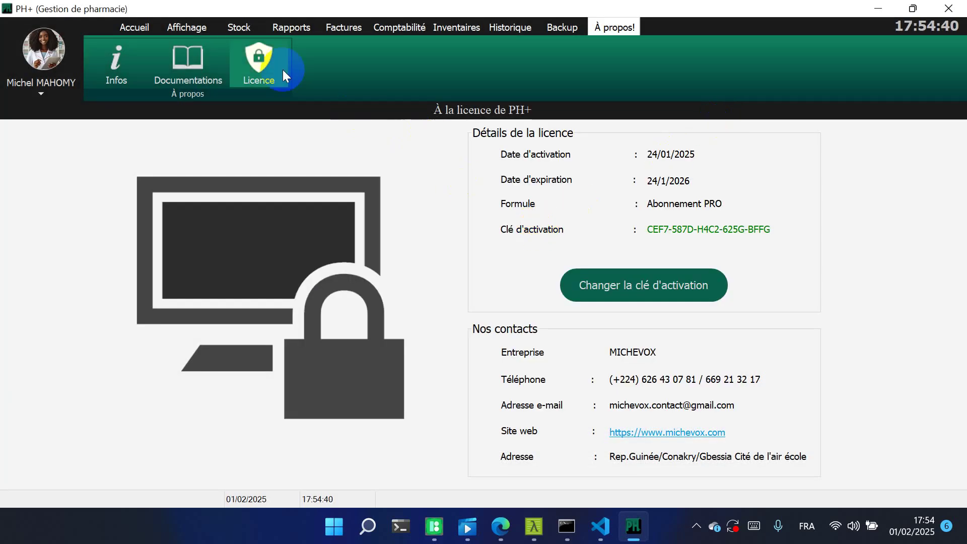
Return to the Tableau de bord showing 2 985 000,00 GNF expenses and 6 521 250,00 GNF sales
left_click(134, 29)
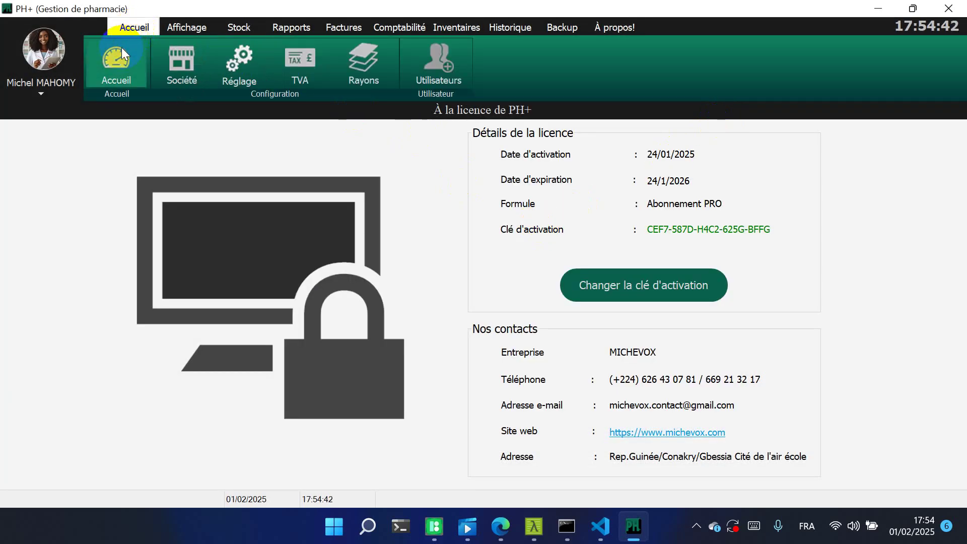
left_click(111, 68)
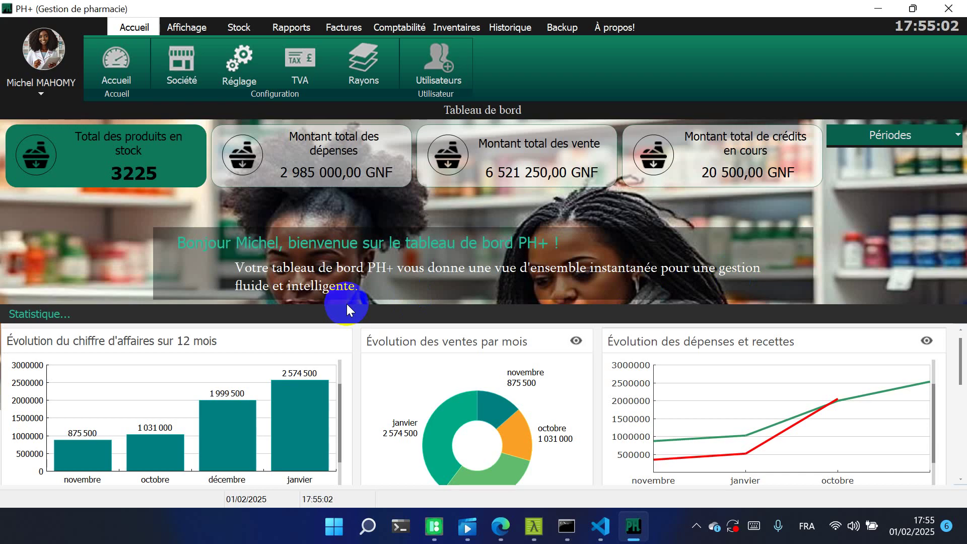
left_click(40, 93)
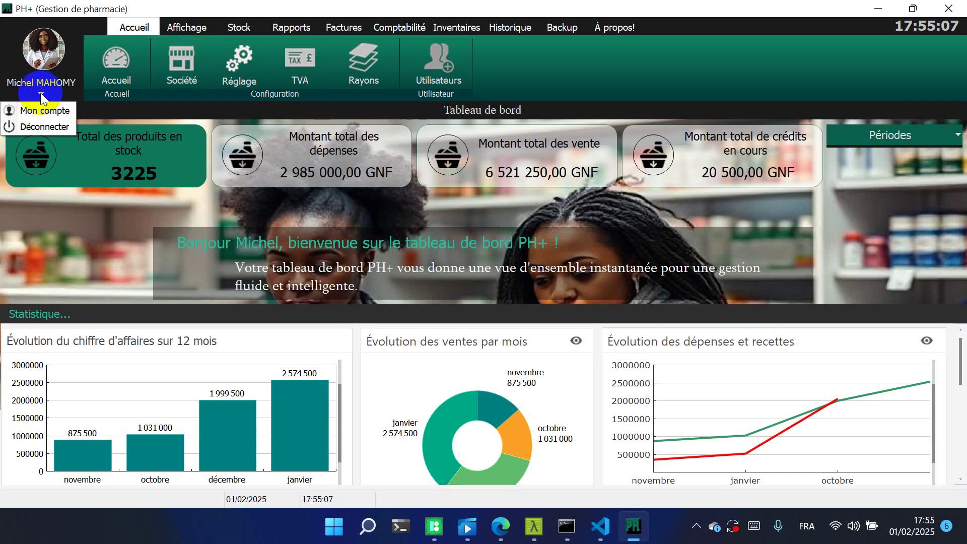
Log out of PH+ with Déconnecter, close the Authentification window, and switch to Visual Studio Code
left_click(40, 128)
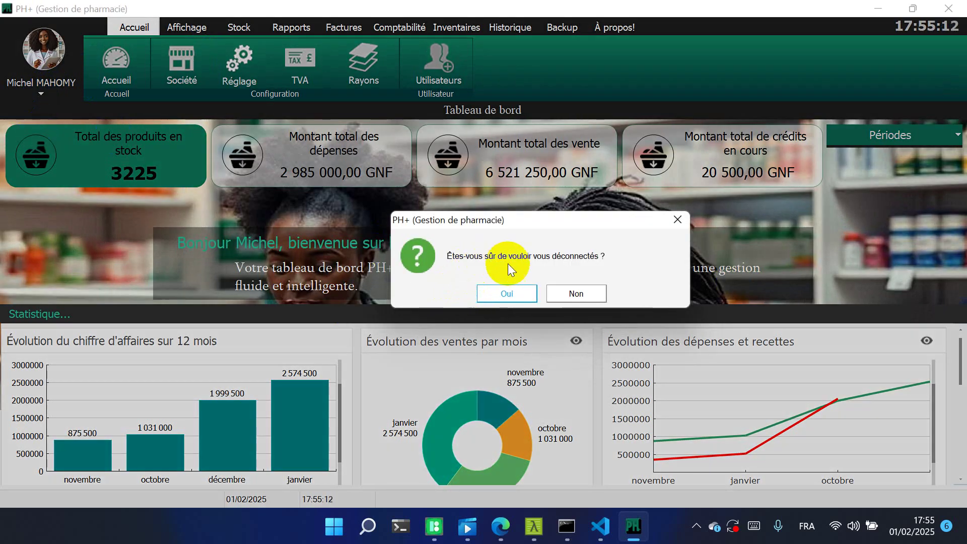
left_click(515, 292)
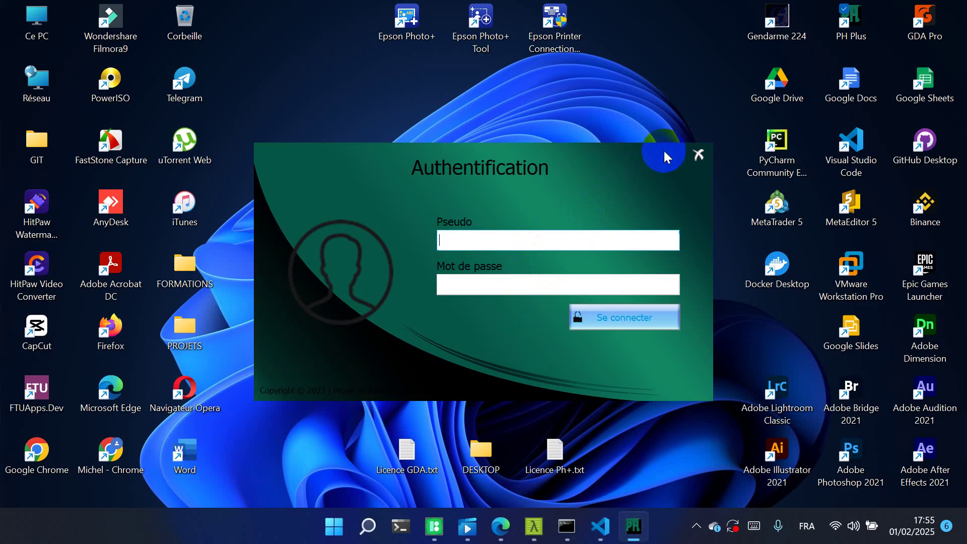
left_click(698, 156)
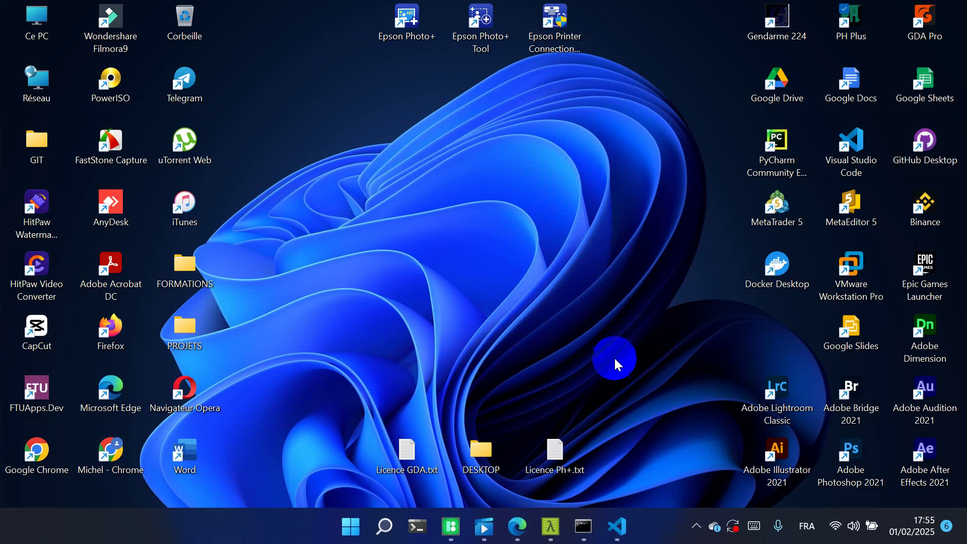
left_click(625, 521)
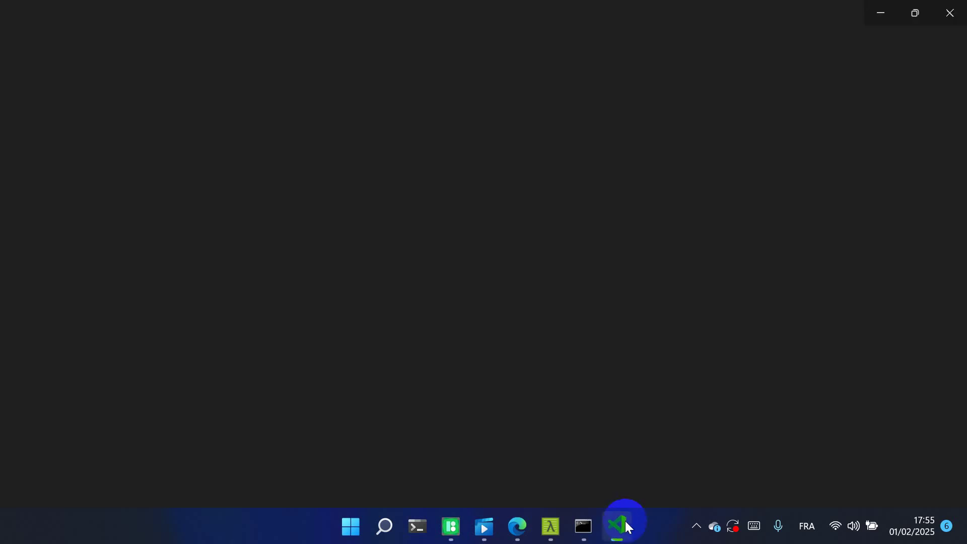